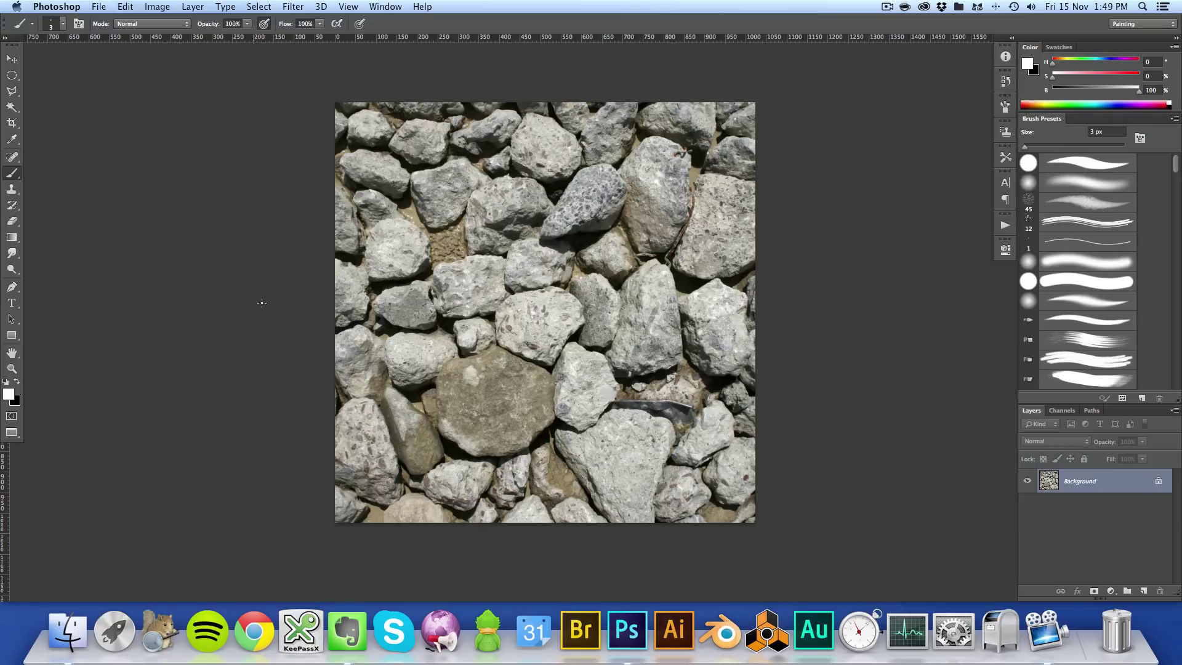
# - Place a vertical and a horizontal guide that cross at the centre of the stone image
pyautogui.click(343, 7)
pyautogui.moveTo(402, 258)
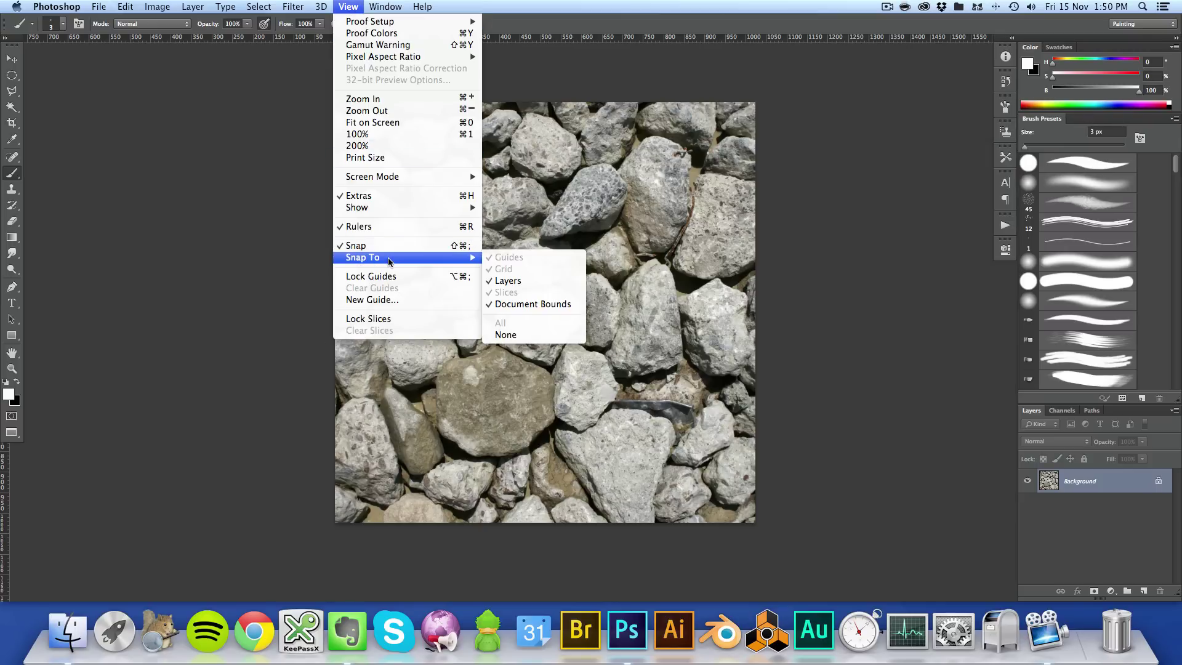
pyautogui.click(508, 280)
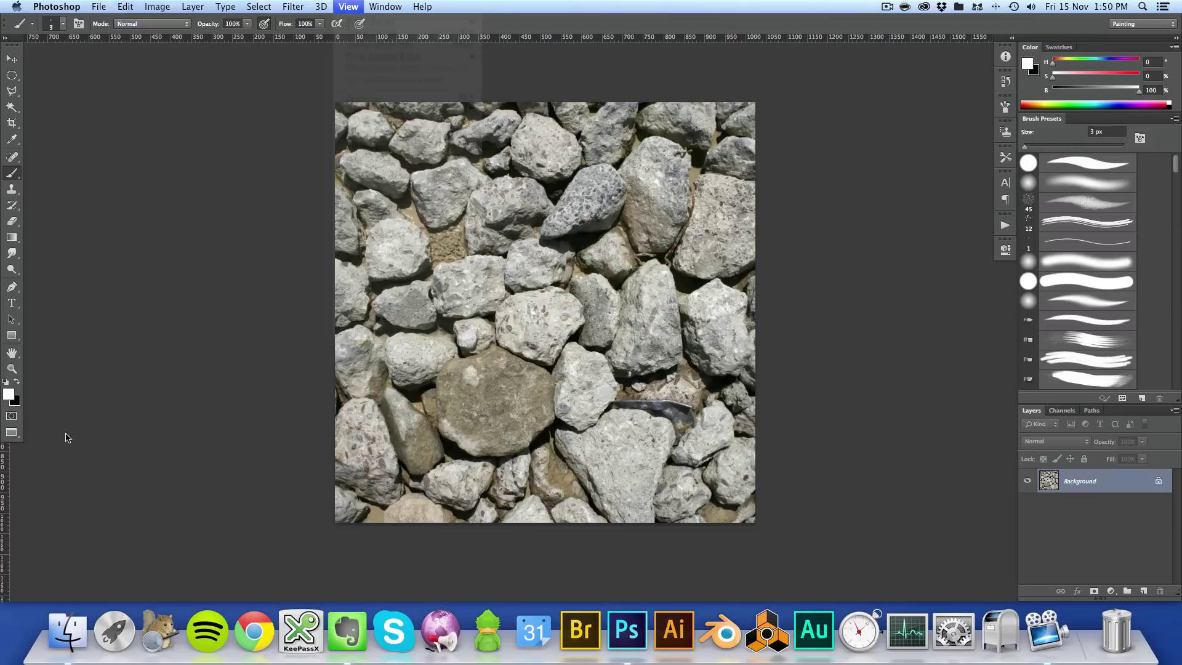
pyautogui.moveTo(3, 461); pyautogui.dragTo(546, 363)
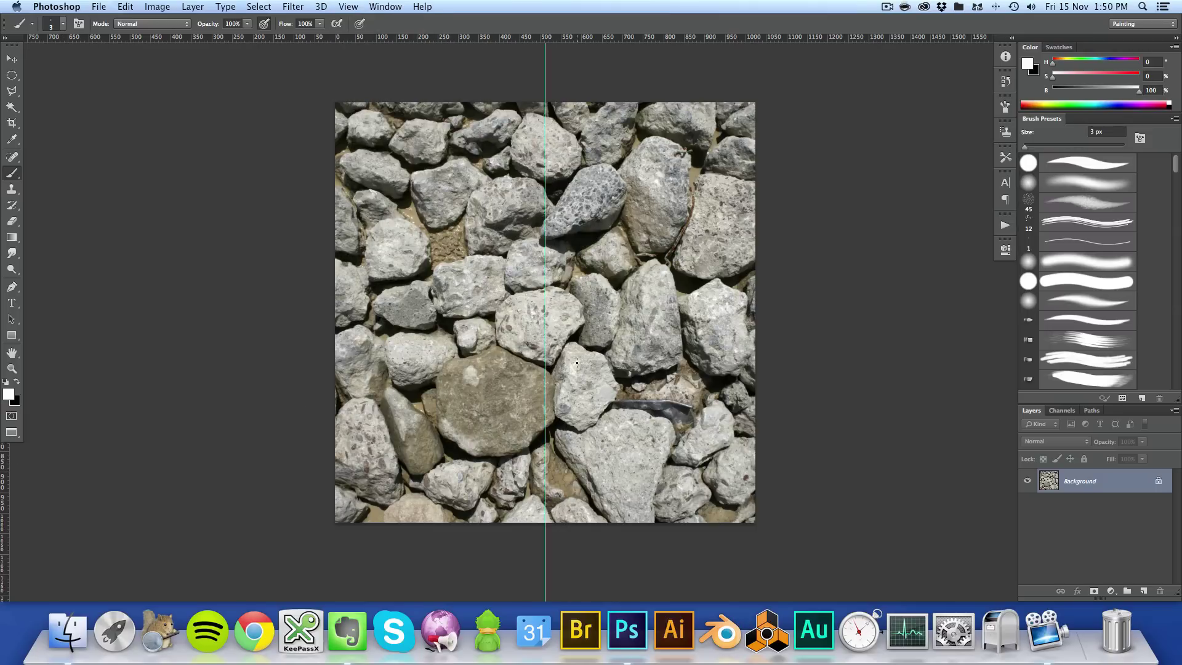
pyautogui.moveTo(629, 38); pyautogui.dragTo(601, 312)
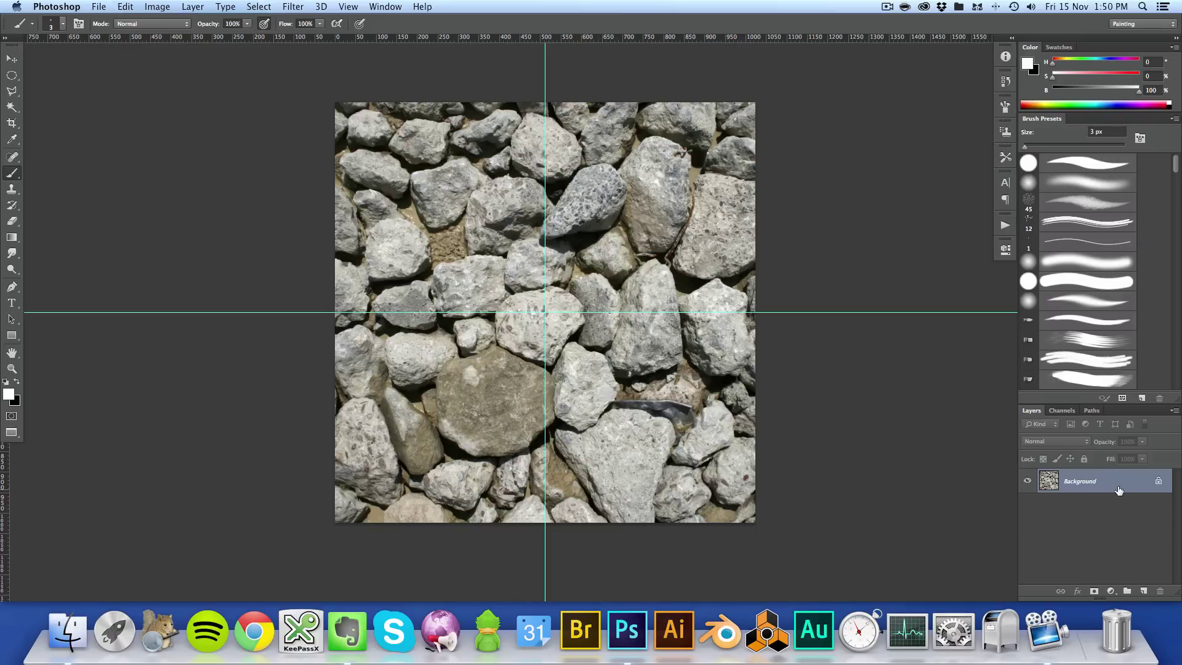
# - Convert the locked Background into a regular layer named Layer 0 and duplicate it four times
pyautogui.doubleClick(1091, 482)
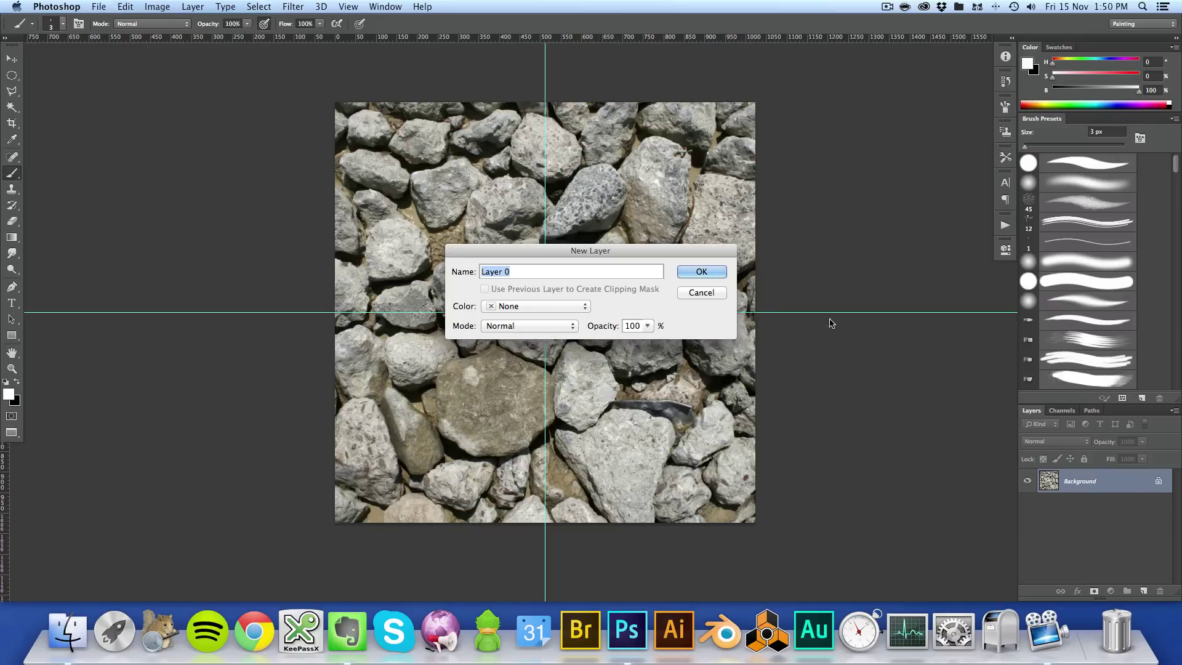
pyautogui.press('Return')
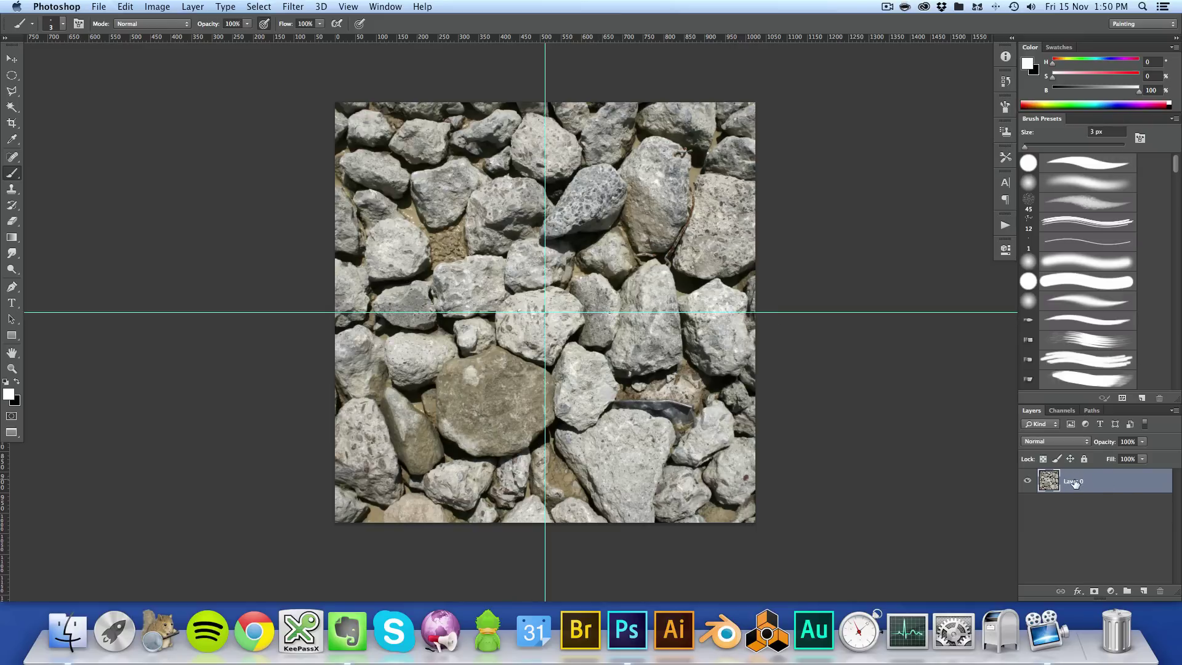
pyautogui.press('super+j')
pyautogui.press('super+j')
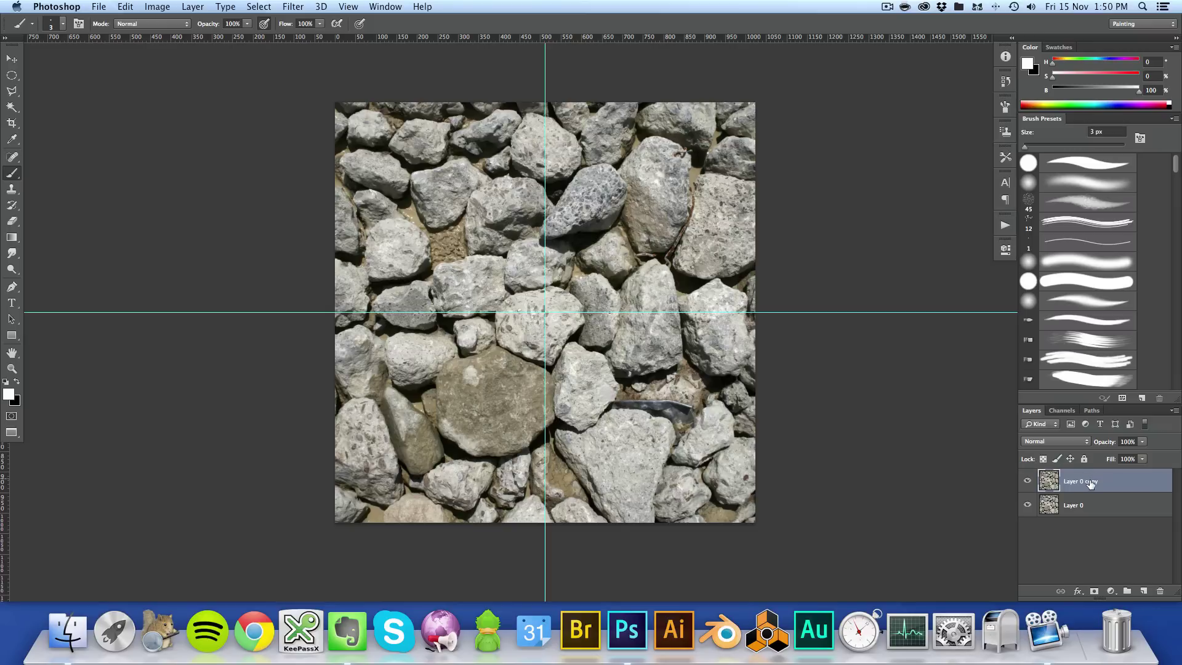
pyautogui.doubleClick(1093, 481)
pyautogui.press('Return')
pyautogui.press('super+j')
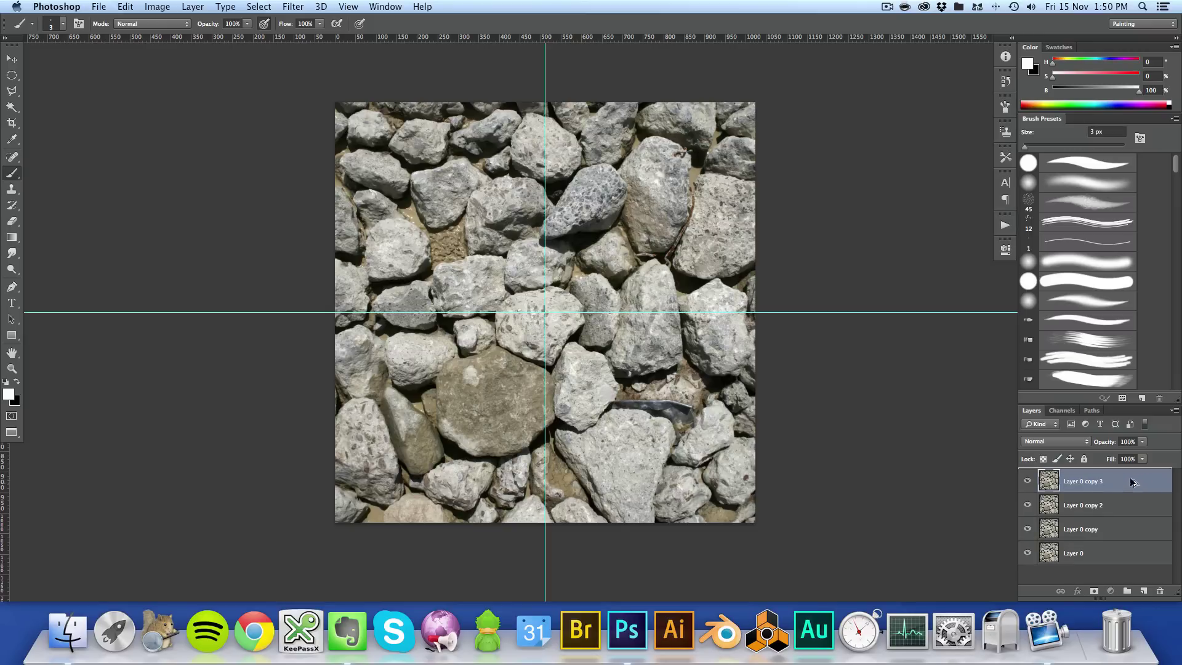
pyautogui.press('super+j')
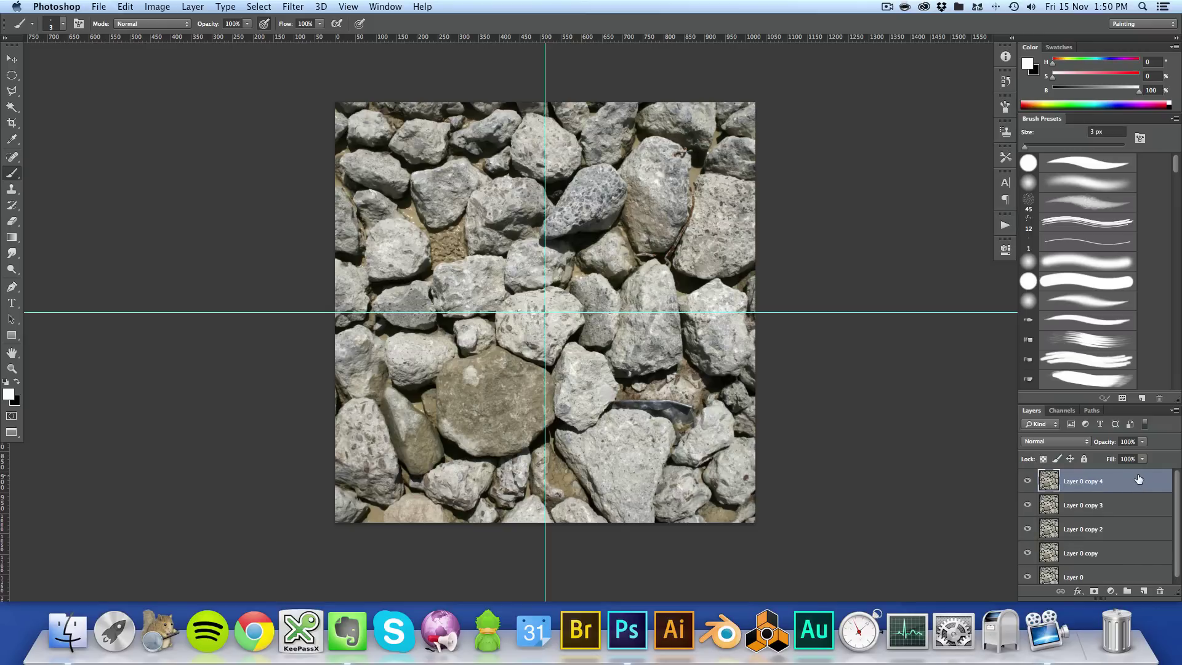
# - Offset the topmost copy, Layer 0 copy 4, up and left so its lower-right corner meets the guide intersection
pyautogui.click(1112, 554)
pyautogui.press('v')
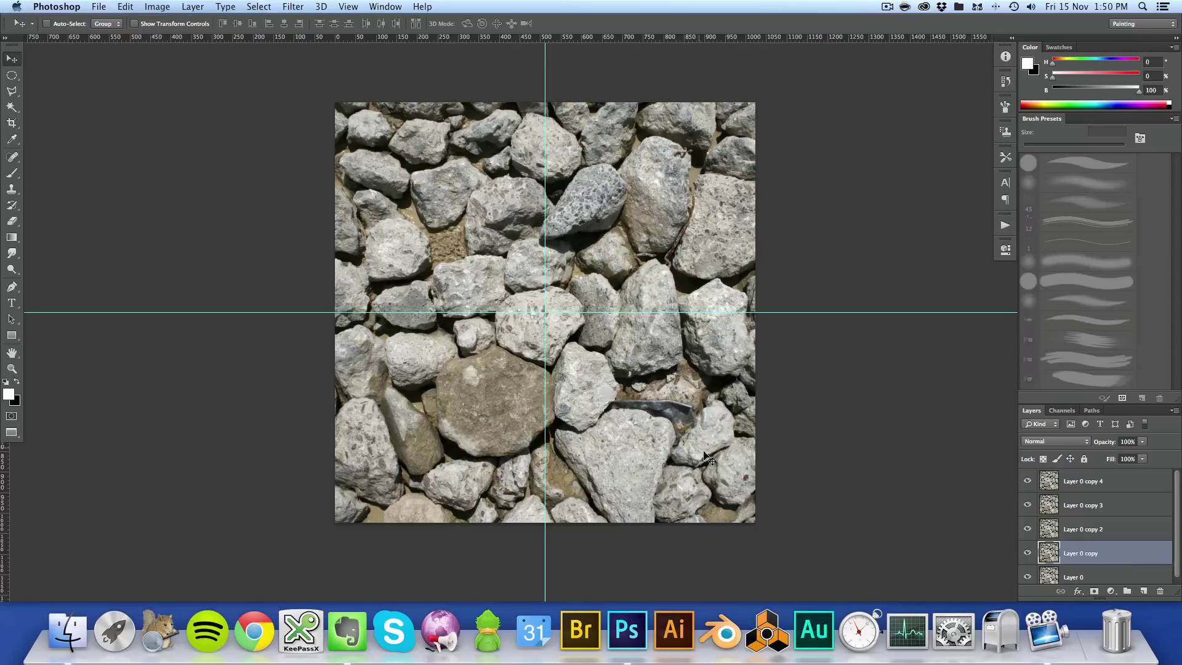
pyautogui.moveTo(725, 479); pyautogui.dragTo(501, 271)
pyautogui.click(1073, 480)
pyautogui.moveTo(663, 429); pyautogui.dragTo(545, 265)
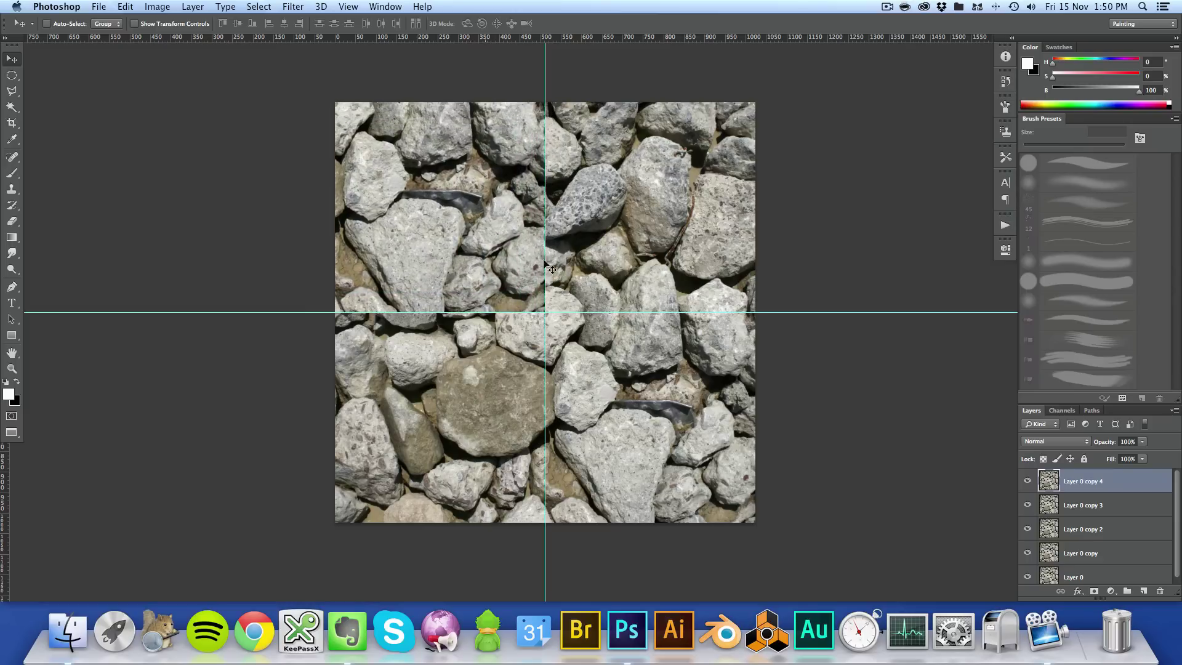
# - Offset Layer 0 copy 3, copy 2 and copy into the upper-right, lower-left and lower-right quadrants, aligning their corners at the guide intersection
pyautogui.click(1073, 501)
pyautogui.moveTo(399, 492); pyautogui.dragTo(610, 286)
pyautogui.click(1103, 529)
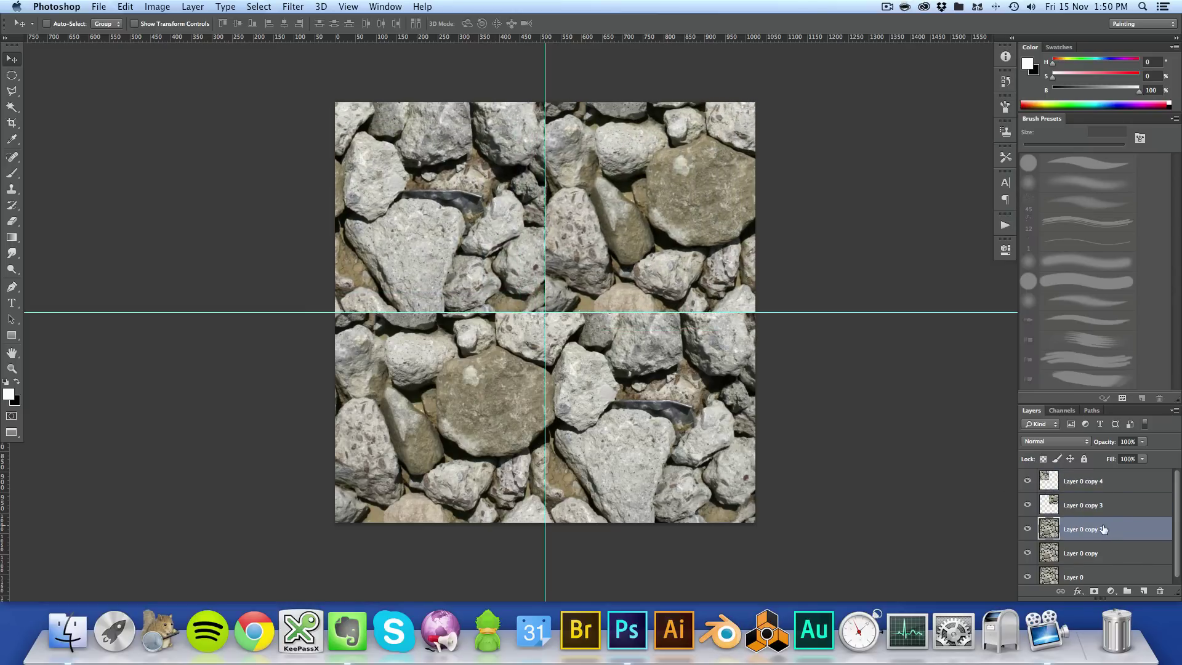
pyautogui.moveTo(508, 336); pyautogui.dragTo(349, 540)
pyautogui.moveTo(463, 430); pyautogui.dragTo(467, 409)
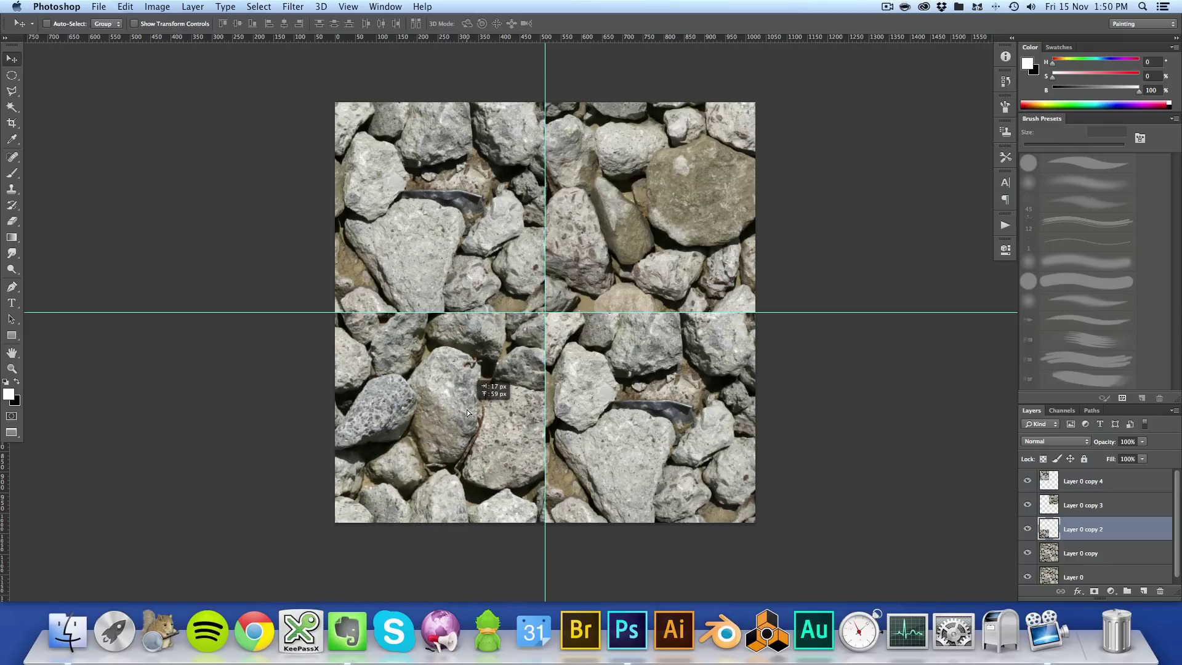
pyautogui.click(1091, 554)
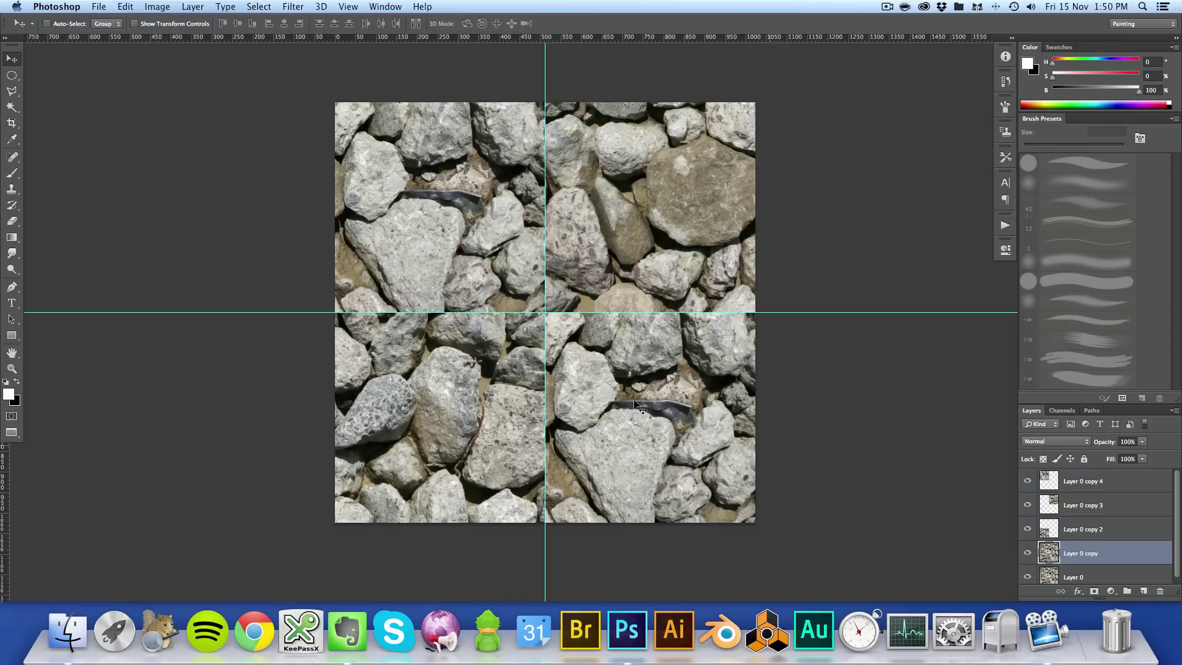
pyautogui.moveTo(489, 239); pyautogui.dragTo(667, 410)
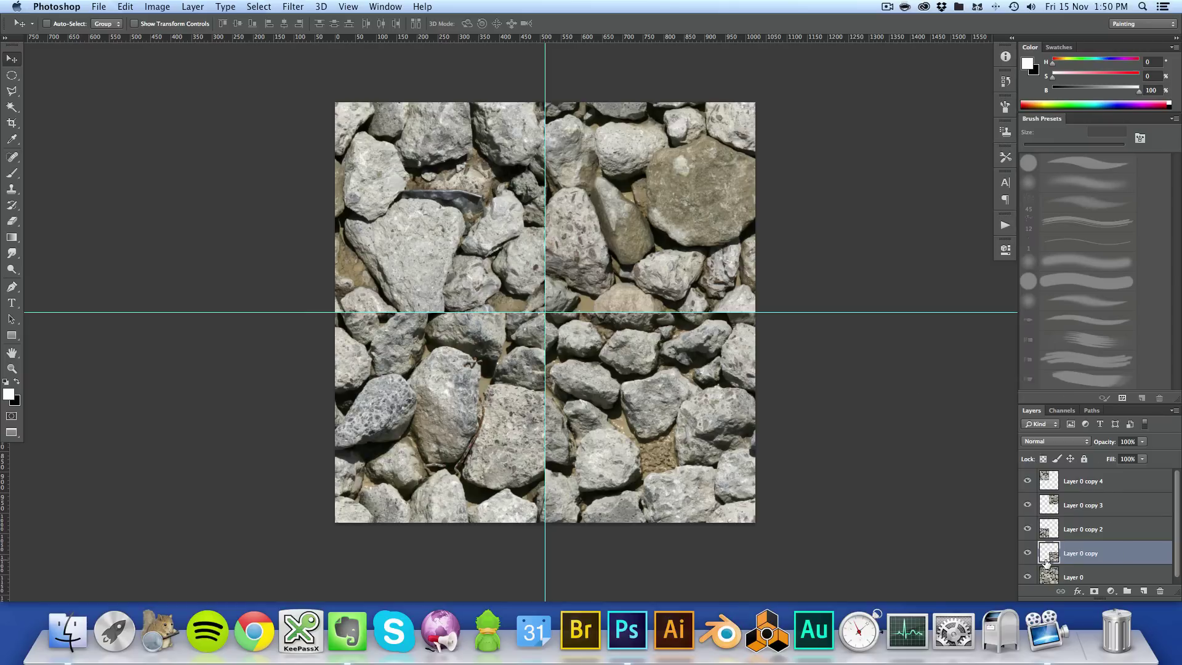
pyautogui.keyDown('shift'); pyautogui.click(1093, 481); pyautogui.keyUp('shift')
pyautogui.rightClick(1095, 481)
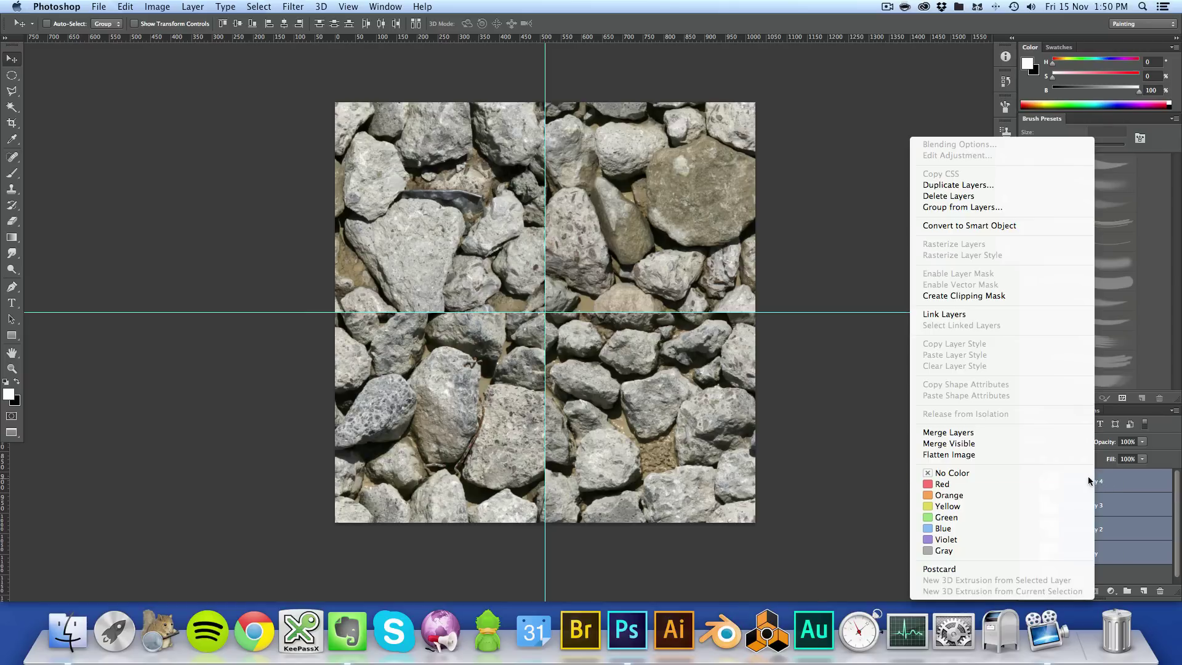
pyautogui.click(1008, 455)
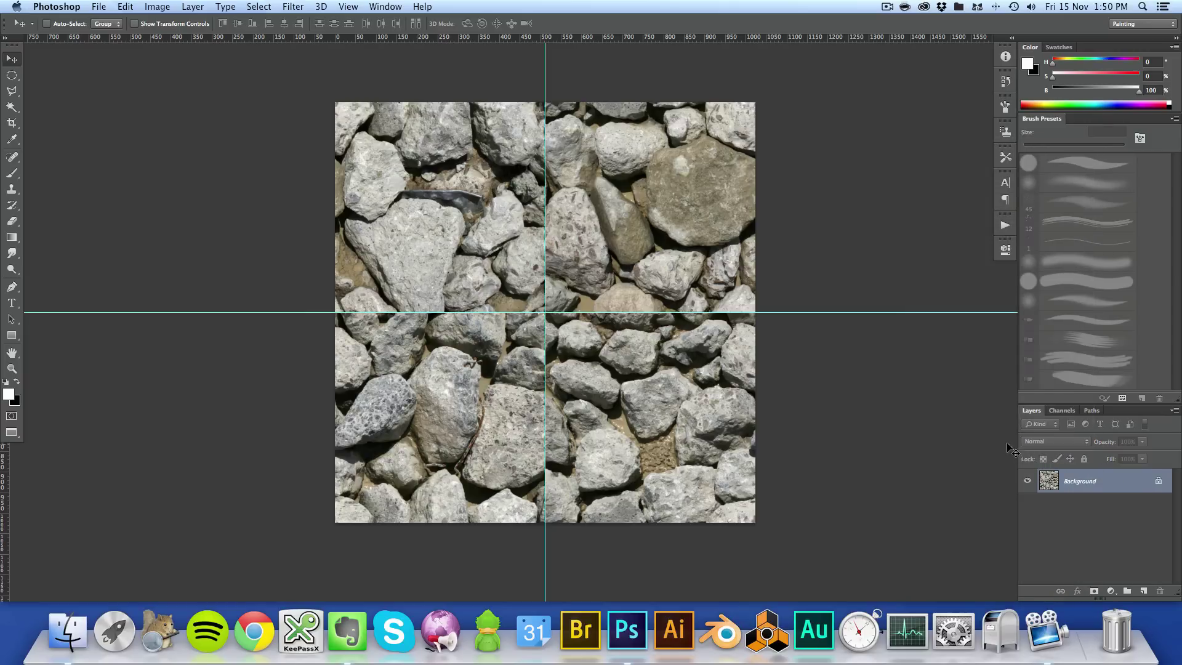
# - Hide the guides over the image
pyautogui.press('super+semicolon')
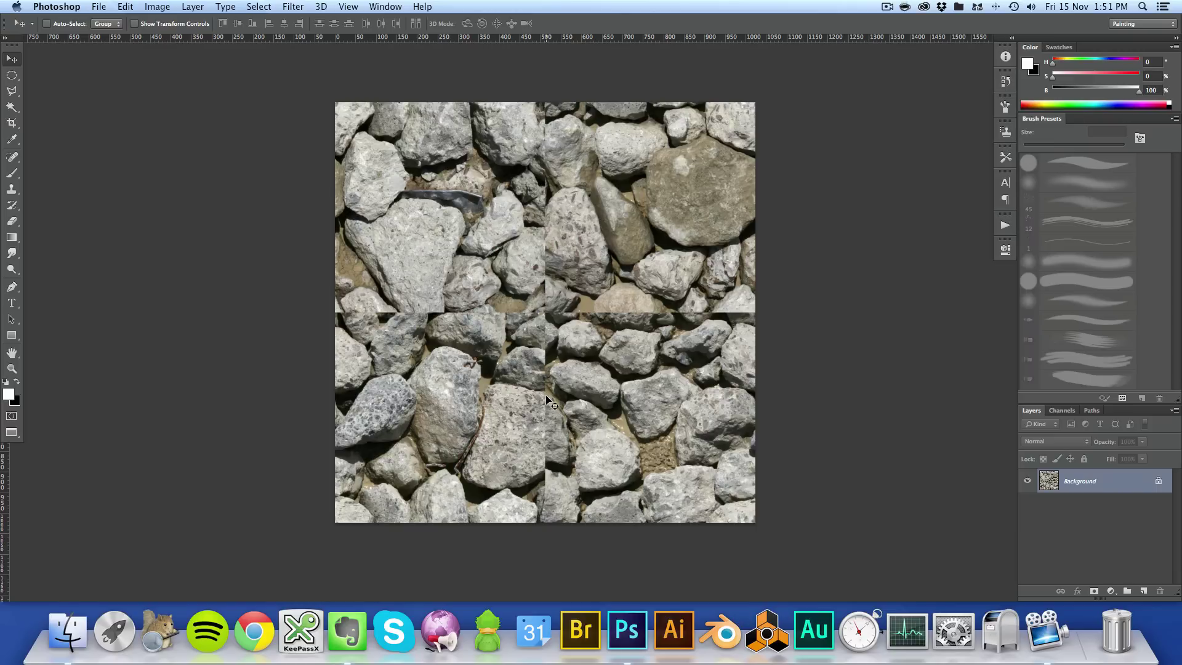
pyautogui.doubleClick(1075, 485)
pyautogui.click(720, 275)
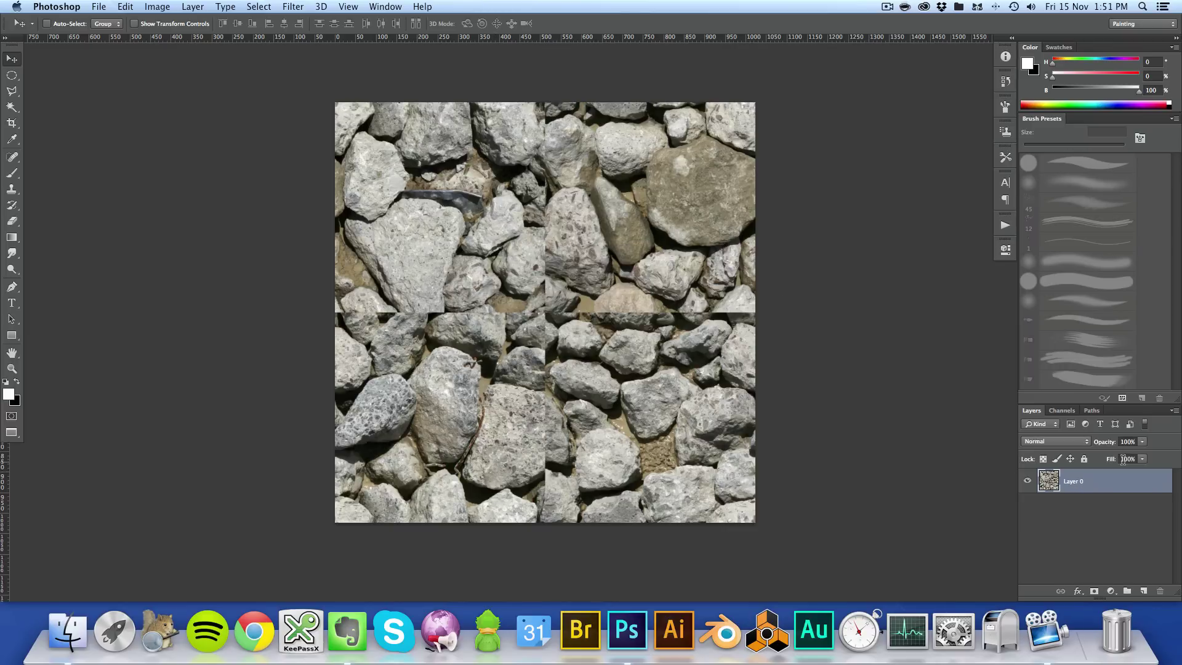
pyautogui.moveTo(1091, 485); pyautogui.dragTo(1124, 474)
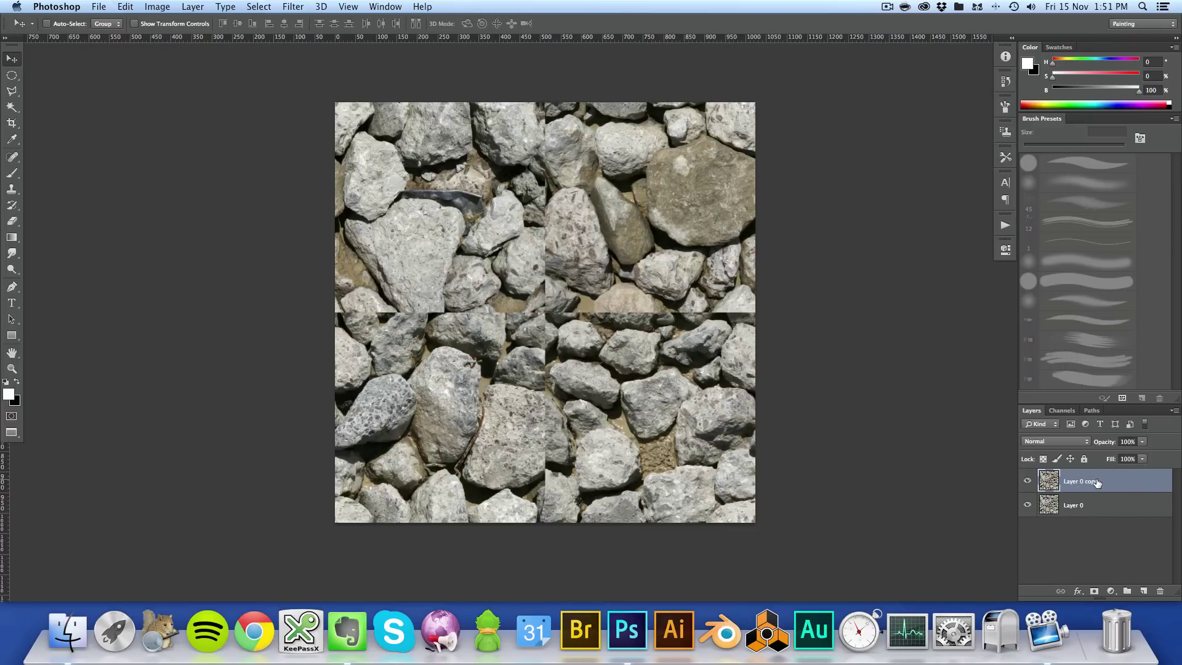
pyautogui.click(1027, 481)
pyautogui.click(1027, 481)
pyautogui.press('super+z')
pyautogui.press('super+z')
pyautogui.click(1027, 483)
pyautogui.press('alt+super+z')
pyautogui.press('alt+super+z')
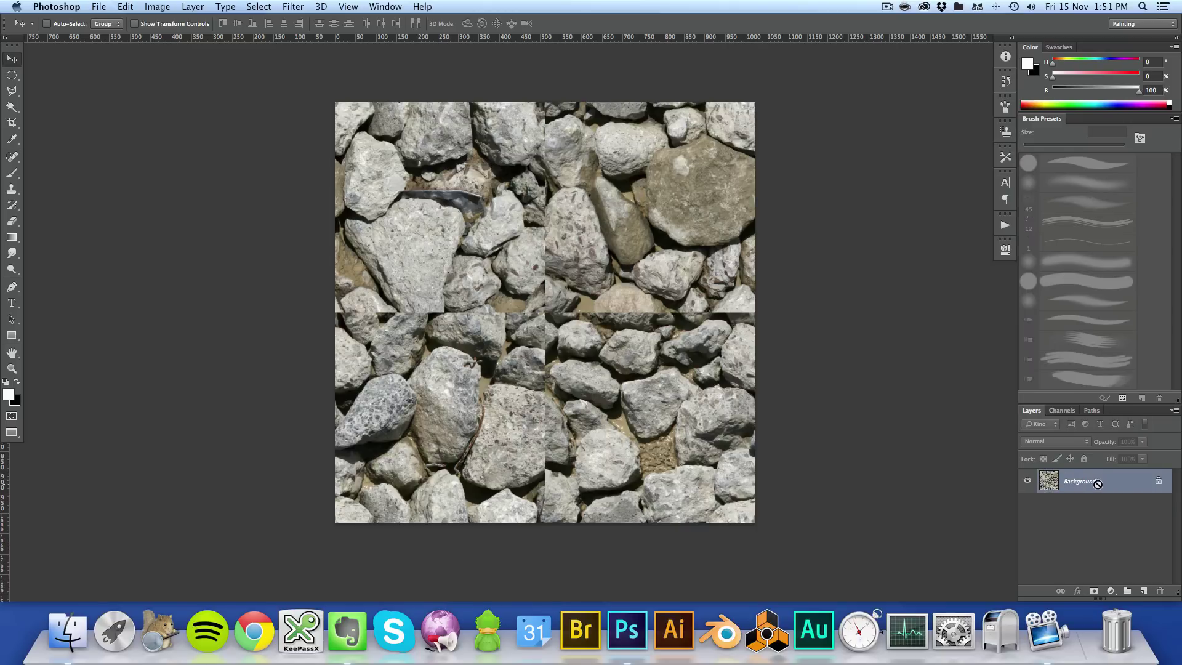
pyautogui.press('super+z')
# - Merge the four offset copies into one layer above Layer 0 and toggle its visibility to compare it with the original
pyautogui.keyDown('shift'); pyautogui.click(1093, 484); pyautogui.keyUp('shift')
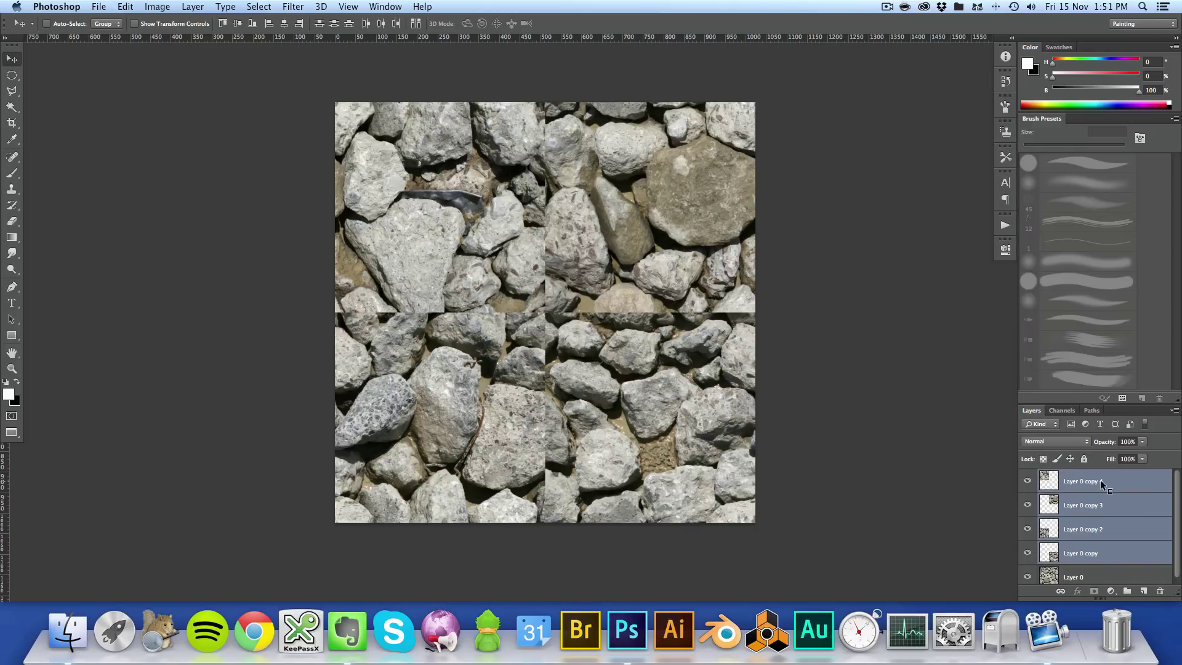
pyautogui.rightClick(1098, 486)
pyautogui.click(1005, 433)
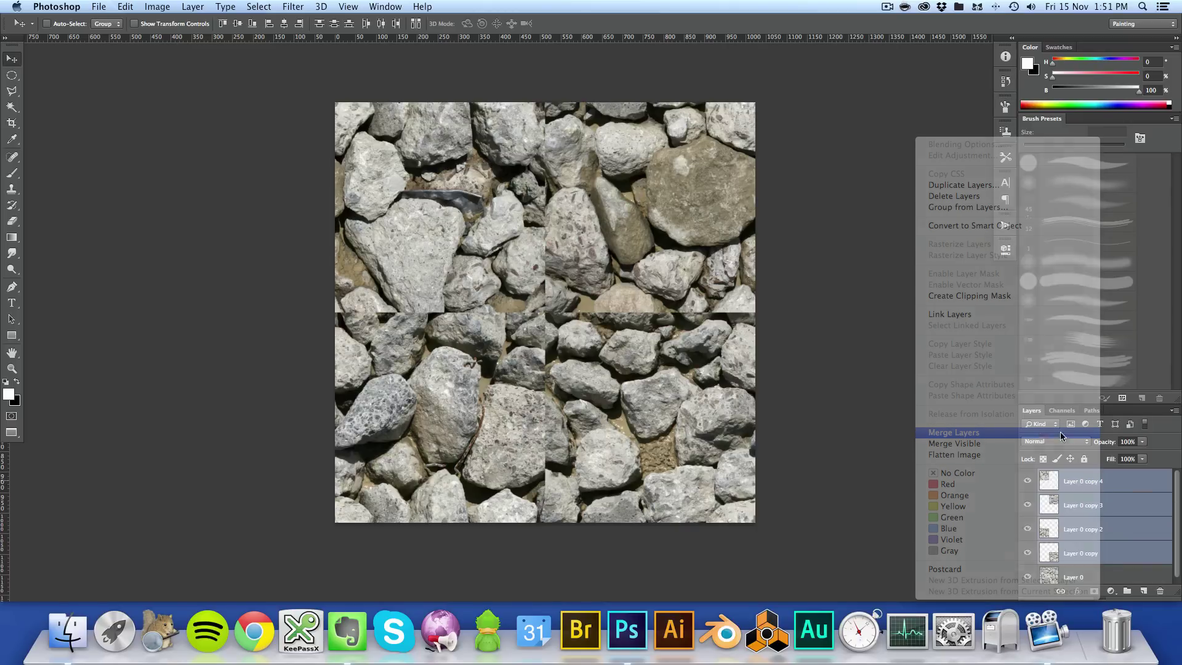
pyautogui.click(1029, 481)
pyautogui.click(1029, 481)
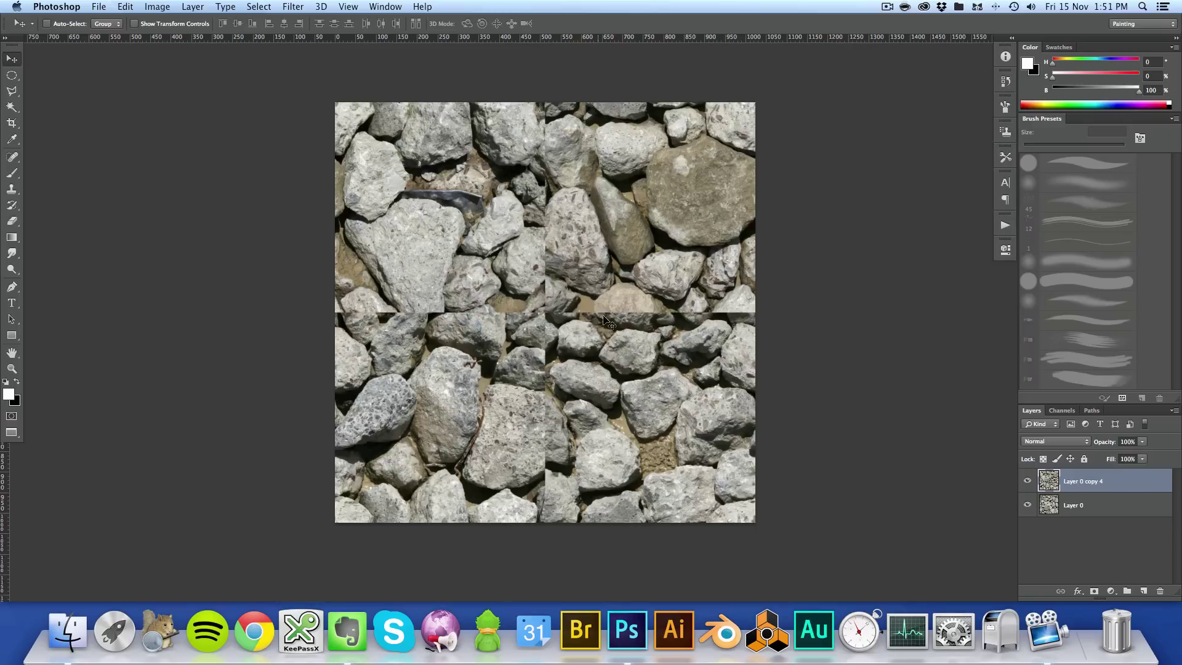
# - Erase the upper vertical seam and most of the horizontal seam on the merged layer with a soft 60 px Eraser
pyautogui.press('e')
pyautogui.click(1109, 188)
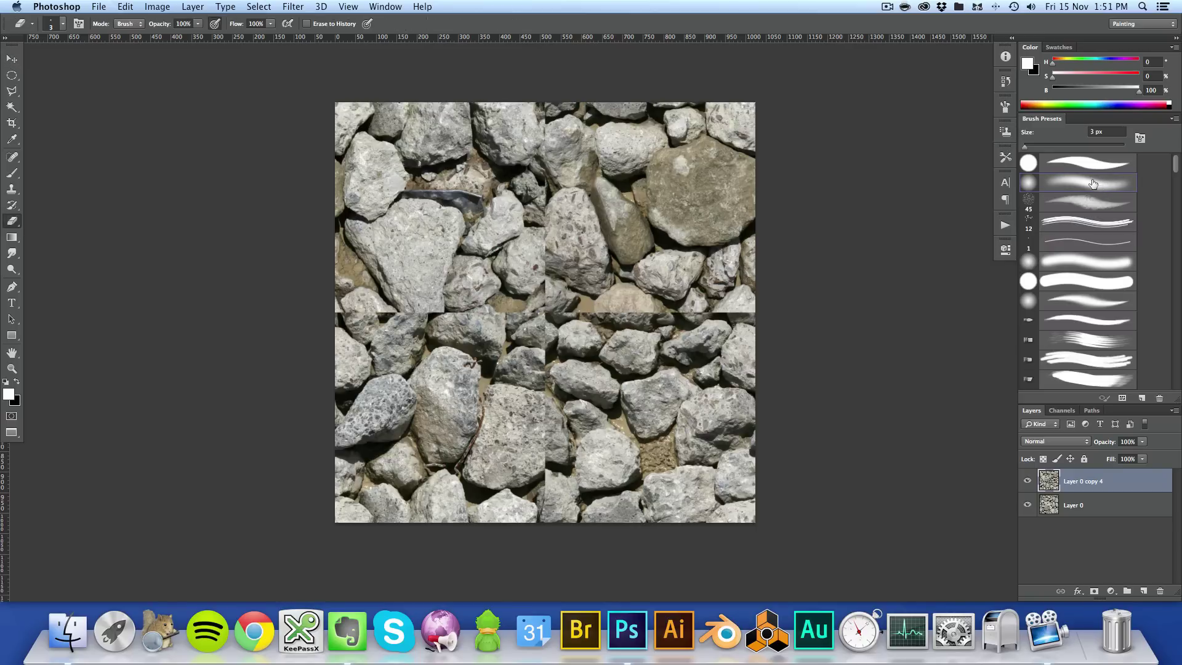
pyautogui.click(1085, 267)
pyautogui.press(']')
pyautogui.press(']')
pyautogui.press(']')
pyautogui.press(']')
pyautogui.press(']')
pyautogui.press(']')
pyautogui.press(']')
pyautogui.press(']')
pyautogui.press('[')
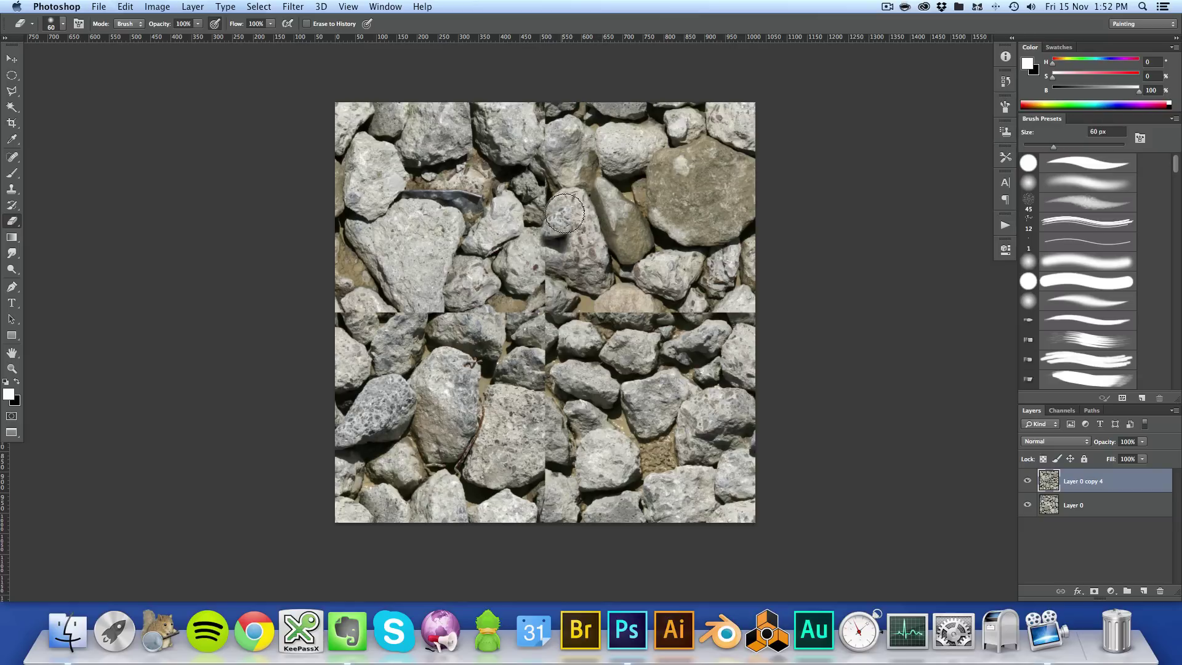
pyautogui.moveTo(523, 243)
pyautogui.mouseDown()
pyautogui.moveTo(553, 249)
pyautogui.moveTo(567, 200)
pyautogui.moveTo(571, 251)
pyautogui.moveTo(590, 261)
pyautogui.moveTo(552, 249)
pyautogui.moveTo(546, 259)
pyautogui.moveTo(591, 268)
pyautogui.moveTo(588, 243)
pyautogui.moveTo(593, 268)
pyautogui.moveTo(571, 203)
pyautogui.moveTo(599, 275)
pyautogui.moveTo(547, 265)
pyautogui.moveTo(539, 278)
pyautogui.moveTo(557, 263)
pyautogui.moveTo(533, 262)
pyautogui.mouseUp()
pyautogui.moveTo(642, 249); pyautogui.dragTo(618, 253)
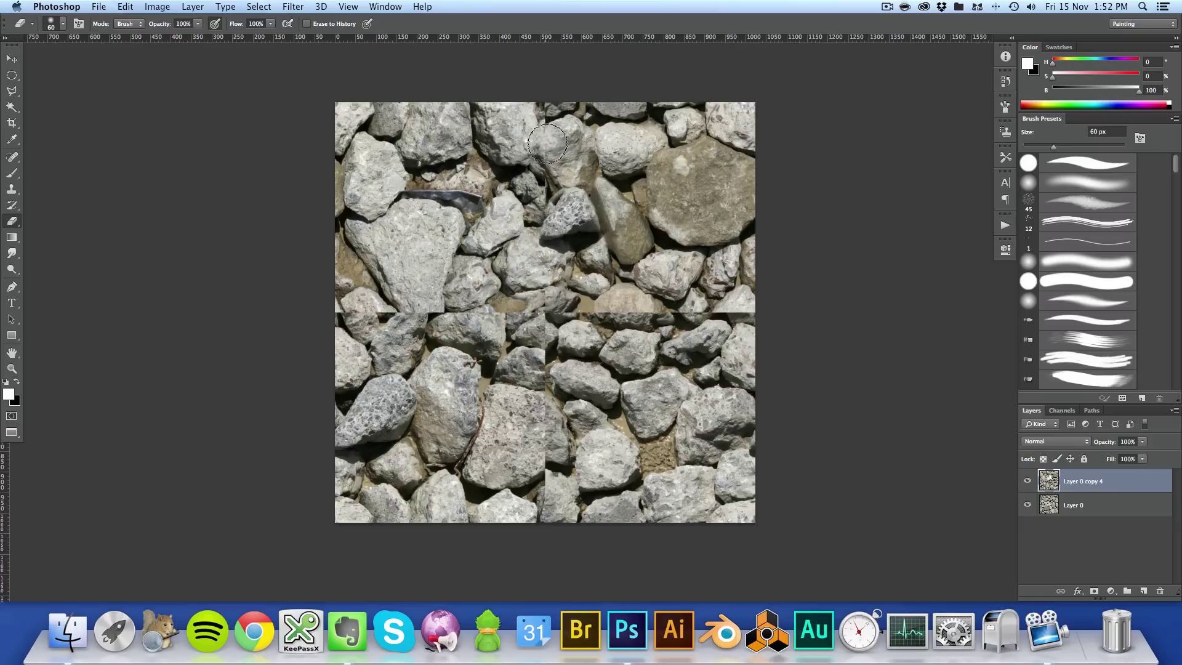
pyautogui.moveTo(548, 138)
pyautogui.mouseDown()
pyautogui.moveTo(531, 138)
pyautogui.moveTo(548, 161)
pyautogui.moveTo(571, 161)
pyautogui.moveTo(513, 133)
pyautogui.moveTo(535, 126)
pyautogui.moveTo(511, 148)
pyautogui.moveTo(565, 137)
pyautogui.mouseUp()
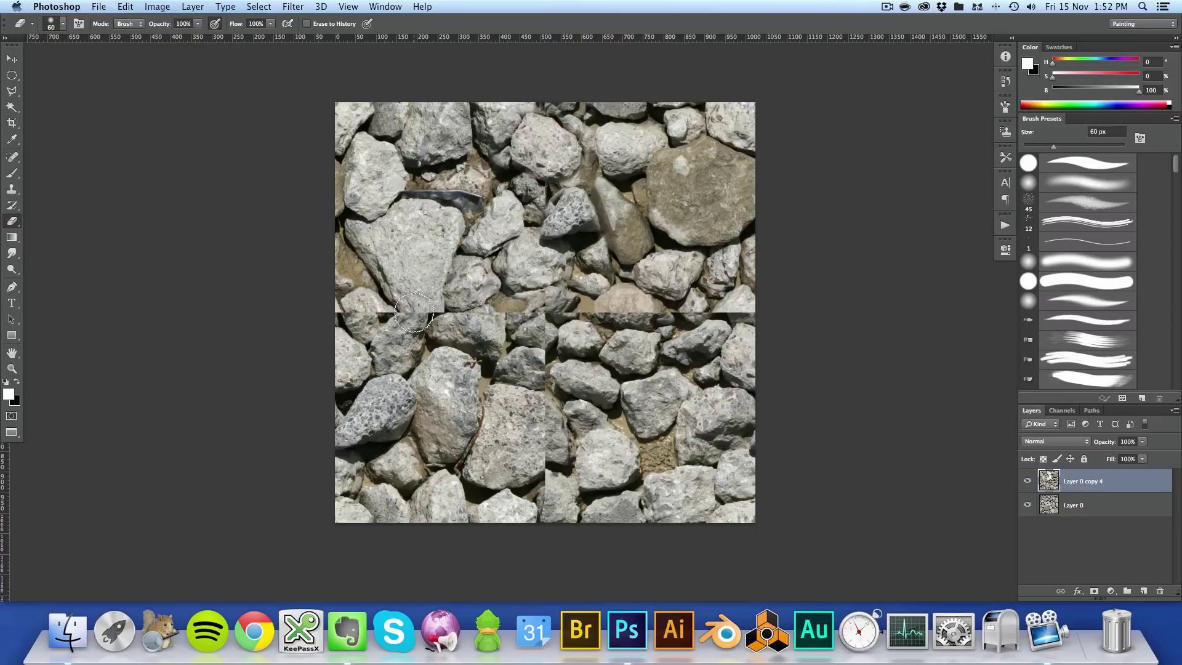
pyautogui.moveTo(370, 319)
pyautogui.mouseDown()
pyautogui.moveTo(402, 294)
pyautogui.moveTo(418, 310)
pyautogui.moveTo(410, 322)
pyautogui.moveTo(395, 314)
pyautogui.moveTo(402, 307)
pyautogui.moveTo(450, 299)
pyautogui.moveTo(414, 301)
pyautogui.moveTo(456, 316)
pyautogui.moveTo(480, 285)
pyautogui.moveTo(441, 355)
pyautogui.moveTo(526, 328)
pyautogui.moveTo(487, 323)
pyautogui.moveTo(498, 316)
pyautogui.moveTo(523, 310)
pyautogui.moveTo(513, 331)
pyautogui.moveTo(526, 311)
pyautogui.moveTo(546, 323)
pyautogui.moveTo(564, 303)
pyautogui.moveTo(560, 336)
pyautogui.moveTo(568, 305)
pyautogui.moveTo(549, 341)
pyautogui.moveTo(529, 343)
pyautogui.moveTo(539, 349)
pyautogui.moveTo(504, 333)
pyautogui.moveTo(527, 337)
pyautogui.moveTo(587, 306)
pyautogui.moveTo(509, 309)
pyautogui.moveTo(556, 261)
pyautogui.moveTo(643, 369)
pyautogui.moveTo(634, 288)
pyautogui.moveTo(617, 307)
pyautogui.moveTo(637, 310)
pyautogui.moveTo(634, 299)
pyautogui.moveTo(605, 307)
pyautogui.moveTo(627, 298)
pyautogui.moveTo(638, 311)
pyautogui.moveTo(627, 295)
pyautogui.moveTo(643, 314)
pyautogui.moveTo(625, 314)
pyautogui.moveTo(640, 311)
pyautogui.moveTo(619, 294)
pyautogui.moveTo(594, 311)
pyautogui.moveTo(582, 288)
pyautogui.moveTo(647, 326)
pyautogui.moveTo(609, 329)
pyautogui.moveTo(636, 352)
pyautogui.moveTo(595, 345)
pyautogui.moveTo(631, 367)
pyautogui.moveTo(665, 311)
pyautogui.moveTo(659, 360)
pyautogui.moveTo(671, 305)
pyautogui.moveTo(654, 352)
pyautogui.moveTo(667, 336)
pyautogui.moveTo(668, 360)
pyautogui.moveTo(650, 321)
pyautogui.mouseUp()
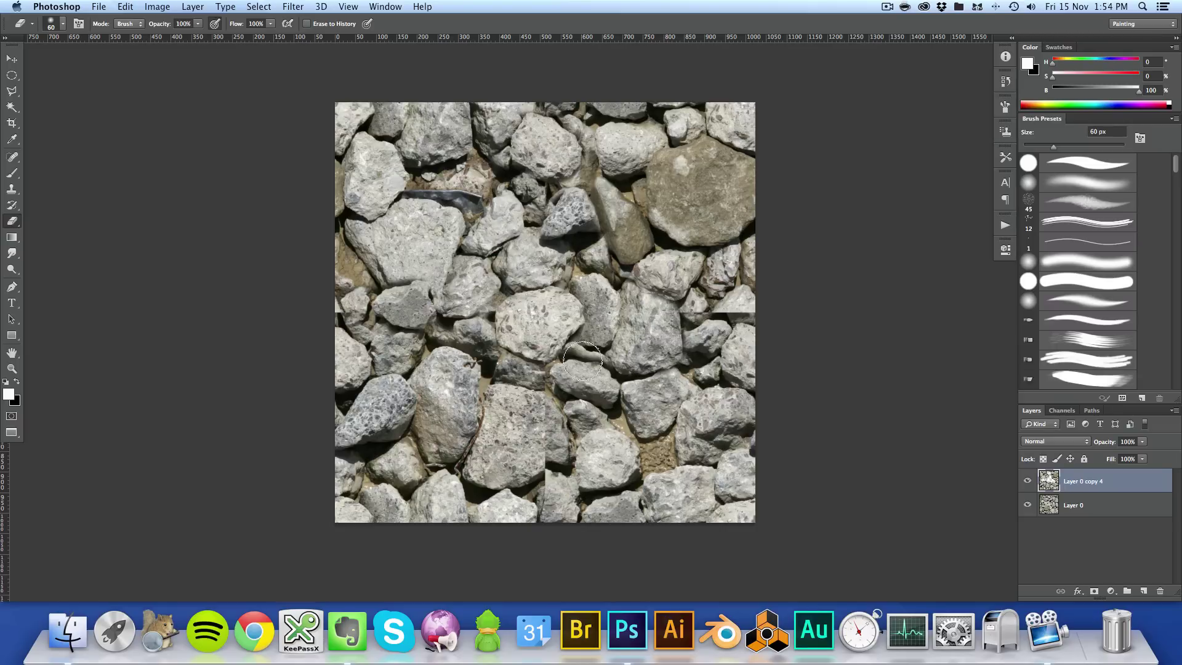
pyautogui.moveTo(543, 415)
pyautogui.mouseDown()
pyautogui.moveTo(530, 434)
pyautogui.moveTo(546, 440)
pyautogui.moveTo(531, 451)
pyautogui.moveTo(518, 430)
pyautogui.mouseUp()
pyautogui.press('super+z')
pyautogui.moveTo(557, 425)
pyautogui.mouseDown()
pyautogui.moveTo(517, 438)
pyautogui.moveTo(504, 394)
pyautogui.moveTo(480, 400)
pyautogui.mouseUp()
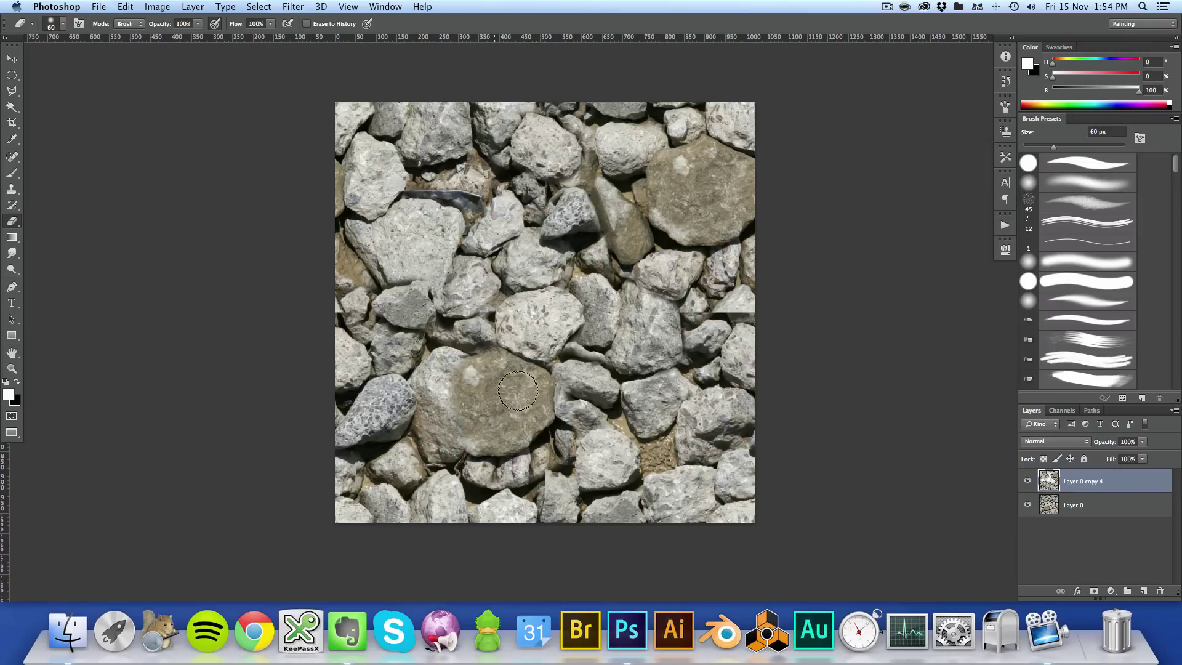
pyautogui.press('super+z')
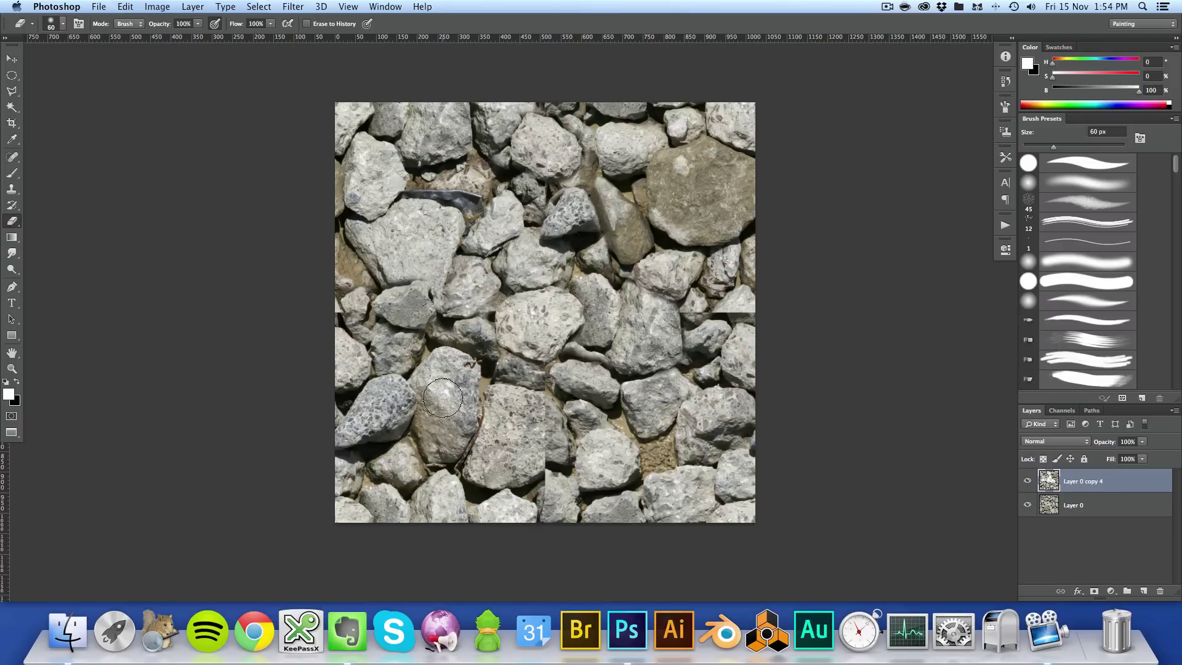
# - Clone stone texture over the lower vertical seam across the large stone with a soft 35 px Clone Stamp
pyautogui.press('s')
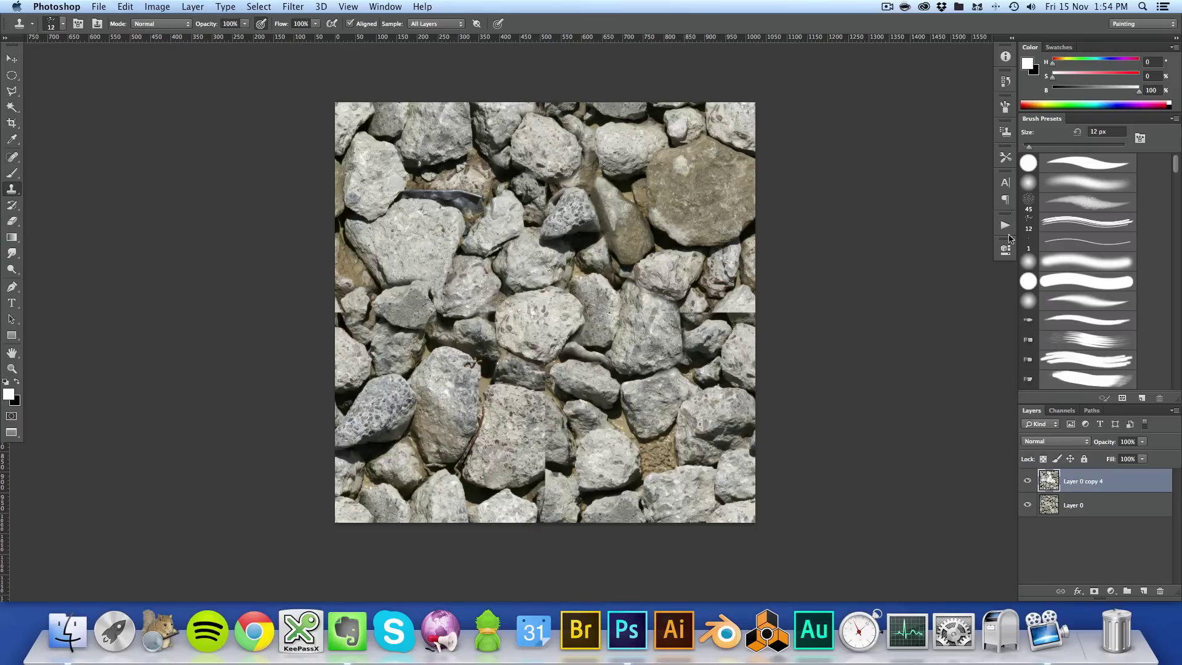
pyautogui.click(1087, 183)
pyautogui.press(']')
pyautogui.press(']')
pyautogui.press(']')
pyautogui.moveTo(545, 407); pyautogui.dragTo(535, 405)
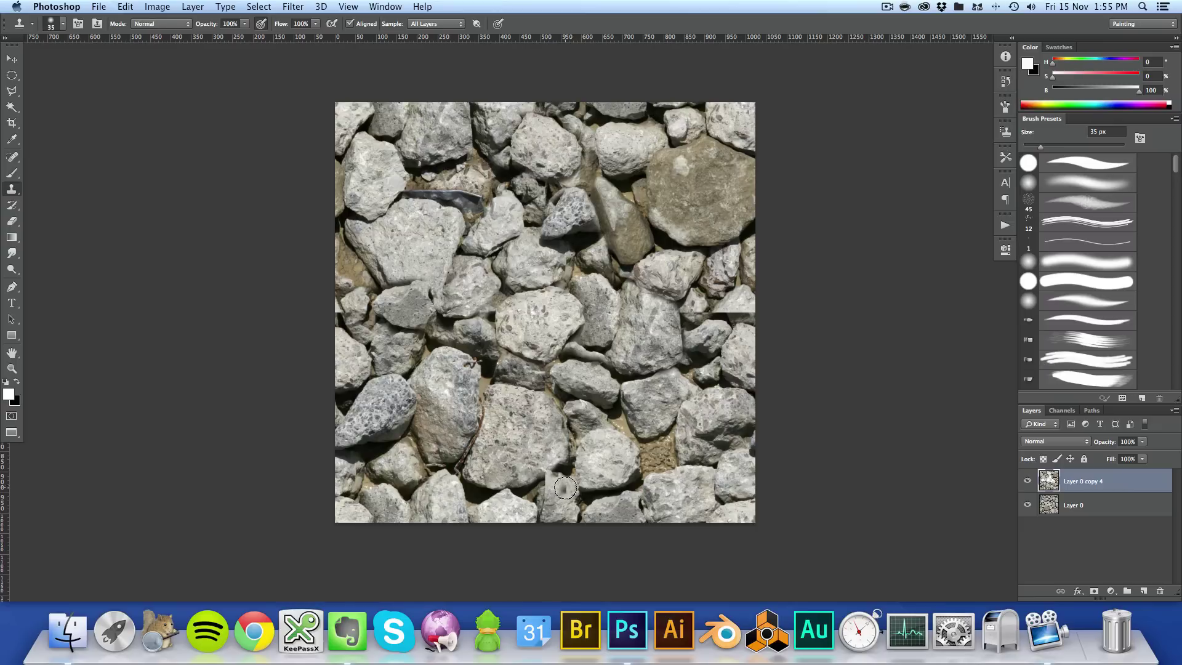
# - Erase the remaining vertical seam between the stones near the image's lower edge with a 30 px Eraser
pyautogui.press('e')
pyautogui.press('[')
pyautogui.press('[')
pyautogui.moveTo(552, 490)
pyautogui.mouseDown()
pyautogui.moveTo(557, 475)
pyautogui.moveTo(559, 500)
pyautogui.mouseUp()
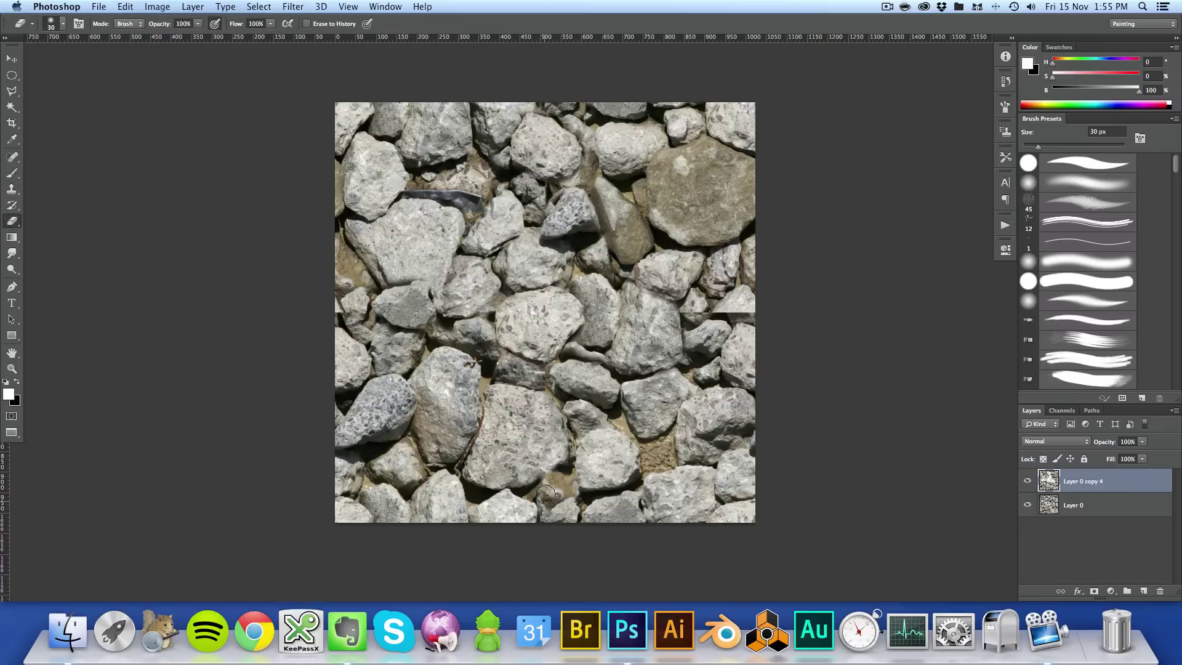
pyautogui.moveTo(566, 484); pyautogui.dragTo(587, 496)
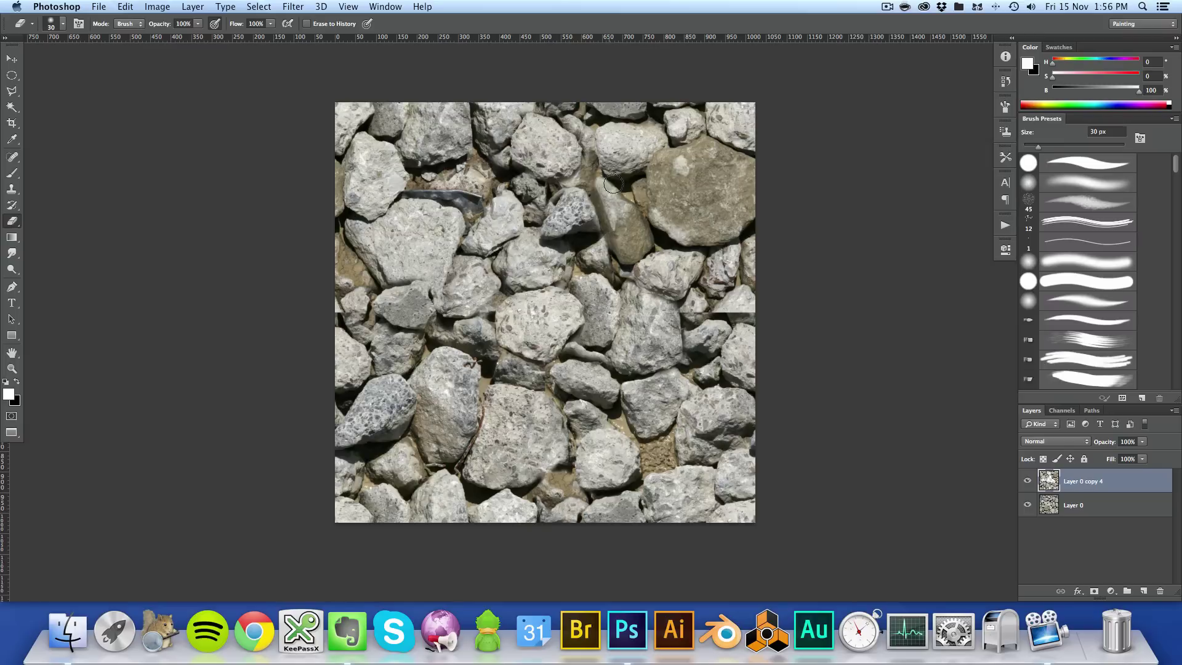
# - Erase the remaining horizontal seam near the image's right edge and the seam across the small stone below the centre with the 30 px Eraser
pyautogui.moveTo(695, 303); pyautogui.dragTo(746, 304)
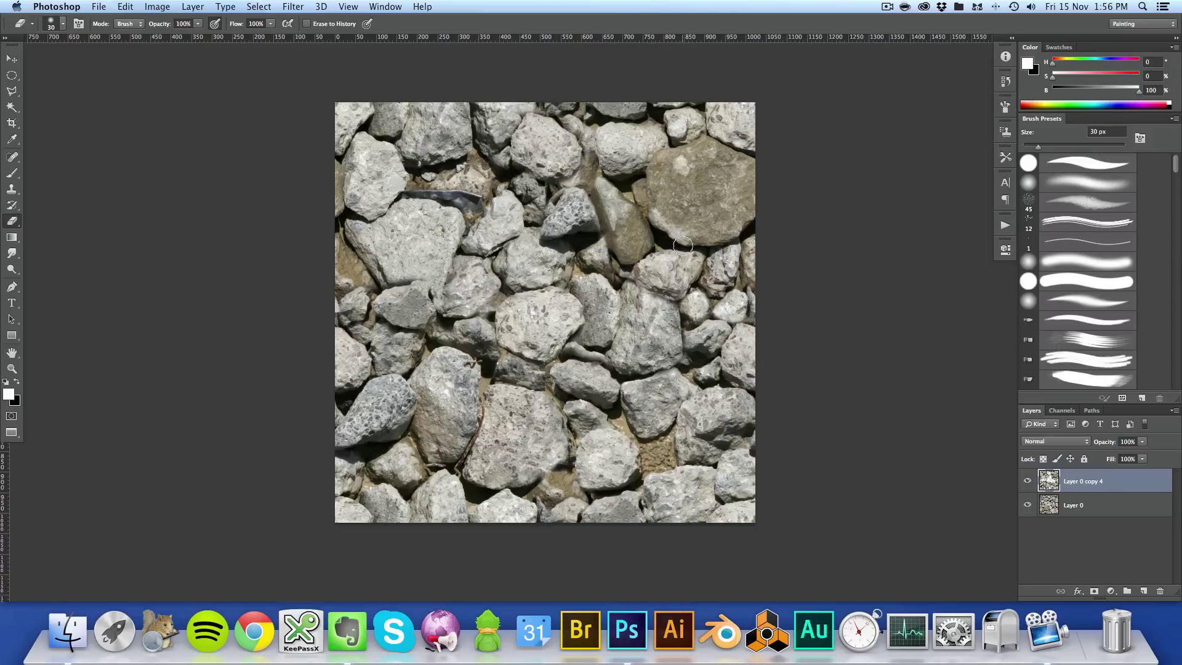
pyautogui.press('super+plus')
pyautogui.moveTo(565, 407)
pyautogui.mouseDown()
pyautogui.moveTo(614, 232)
pyautogui.moveTo(581, 362)
pyautogui.moveTo(533, 353)
pyautogui.moveTo(527, 367)
pyautogui.mouseUp()
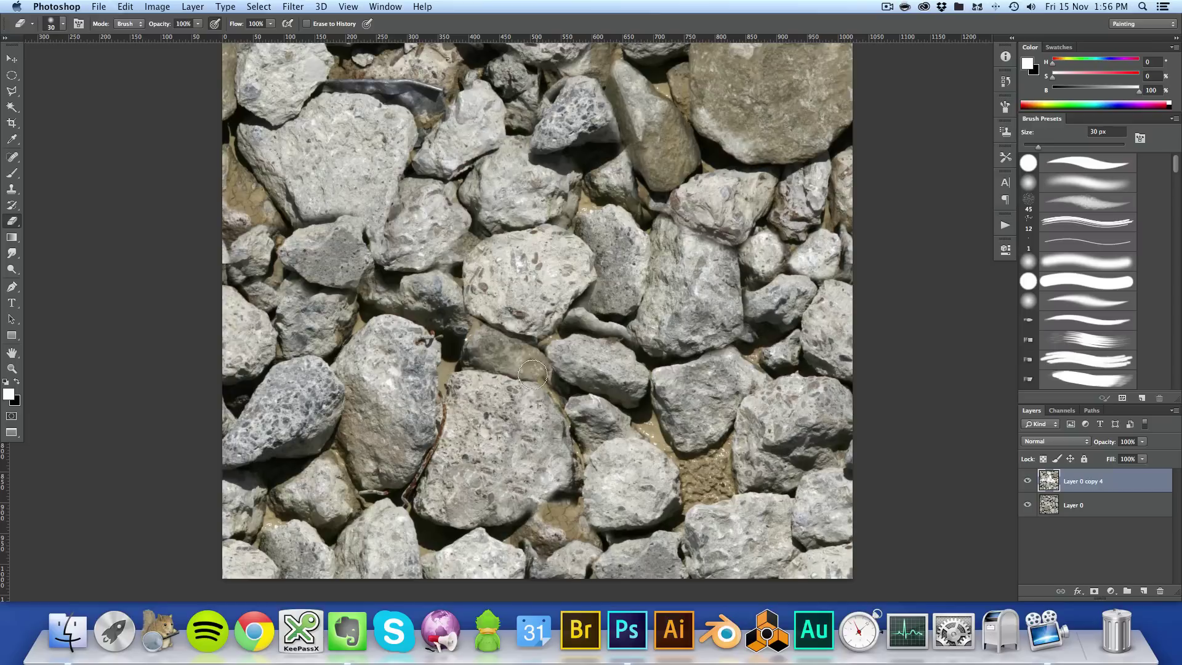
pyautogui.moveTo(629, 380); pyautogui.dragTo(610, 430)
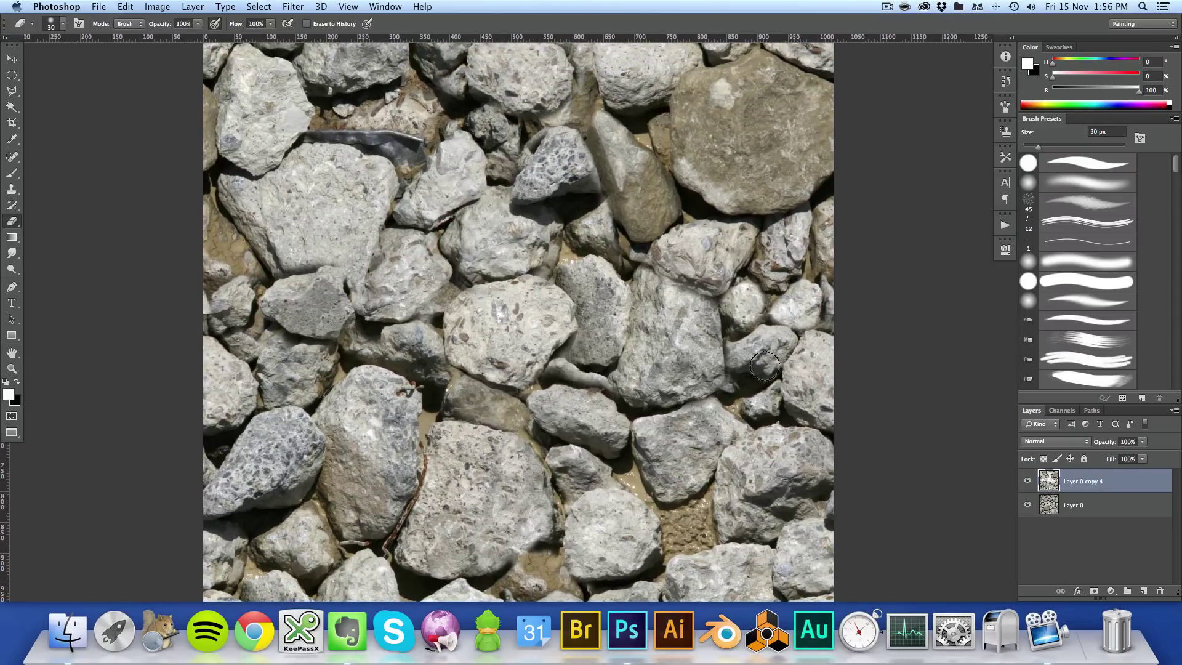
pyautogui.scroll(-5, 474, 264)
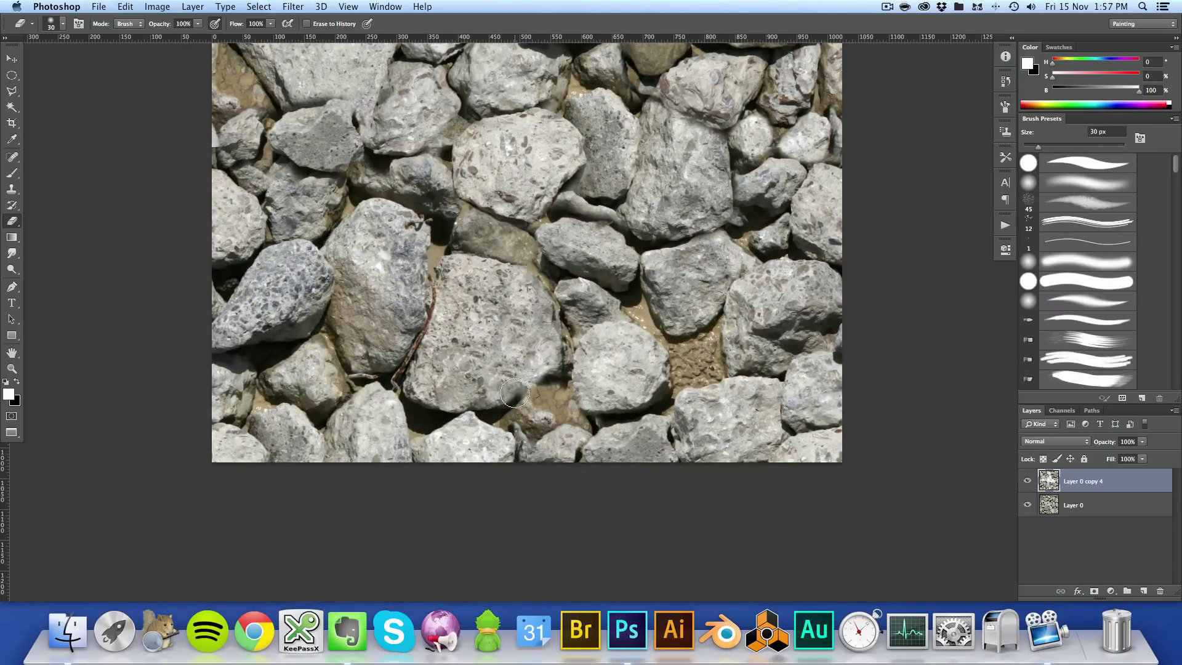
pyautogui.press('s')
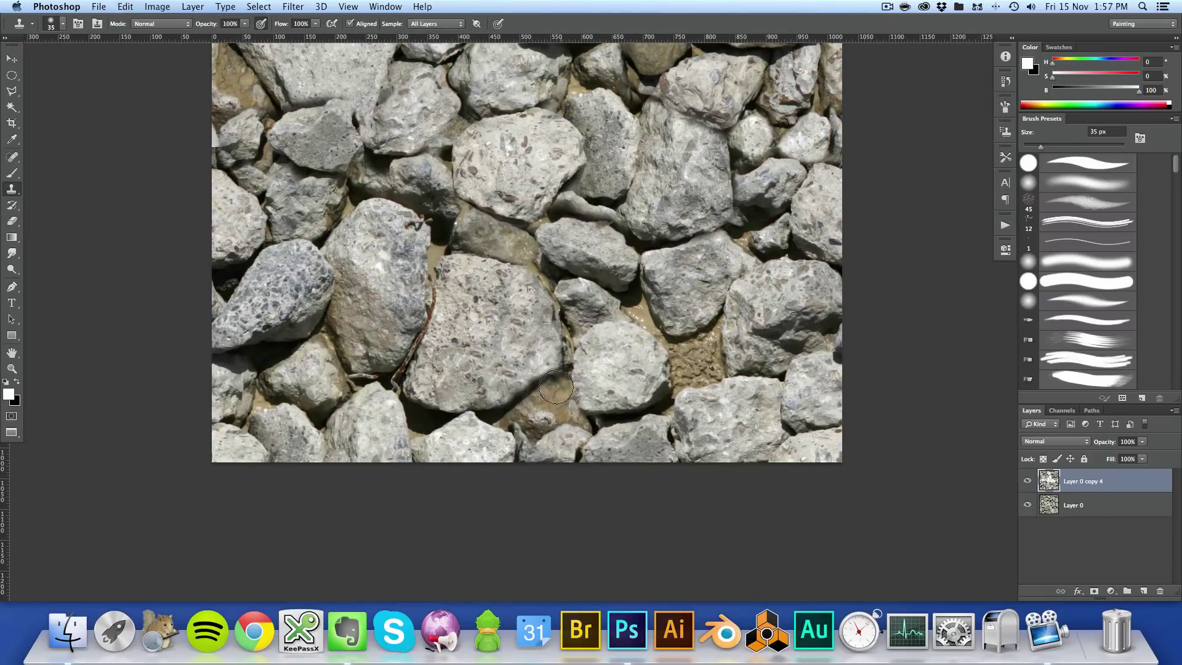
pyautogui.moveTo(580, 181)
pyautogui.mouseDown()
pyautogui.moveTo(580, 414)
pyautogui.moveTo(610, 274)
pyautogui.moveTo(579, 343)
pyautogui.moveTo(614, 278)
pyautogui.moveTo(610, 291)
pyautogui.mouseUp()
pyautogui.moveTo(557, 246)
pyautogui.mouseDown()
pyautogui.moveTo(523, 295)
pyautogui.moveTo(544, 246)
pyautogui.mouseUp()
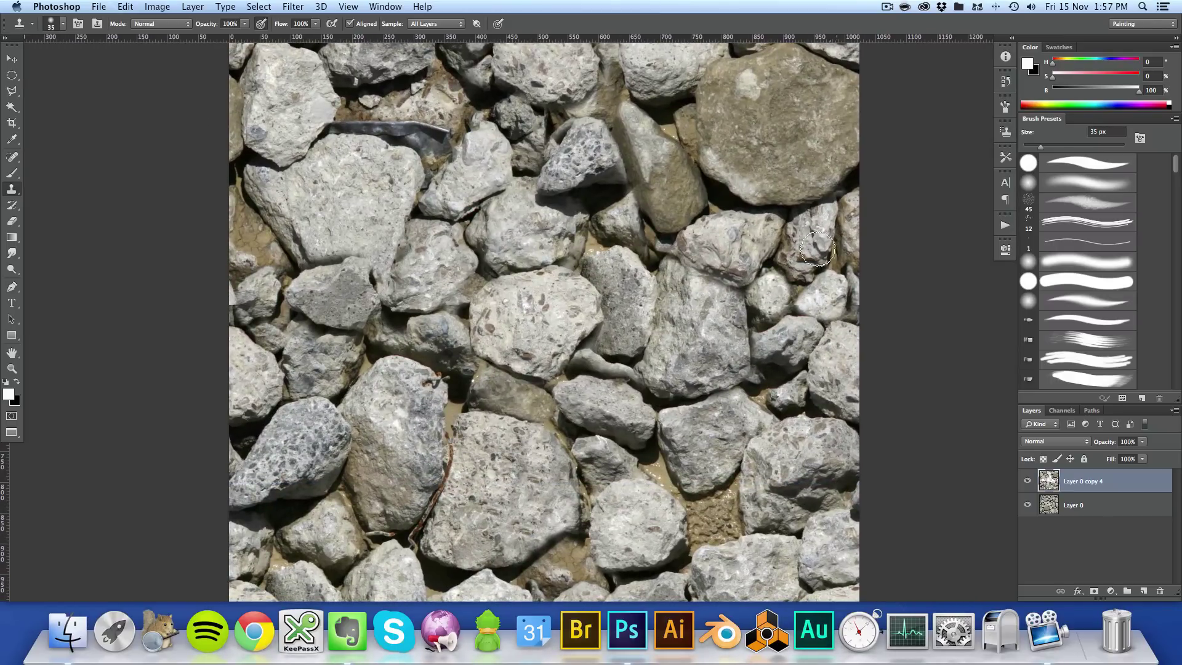
pyautogui.moveTo(553, 411); pyautogui.dragTo(572, 146)
pyautogui.press('super+z')
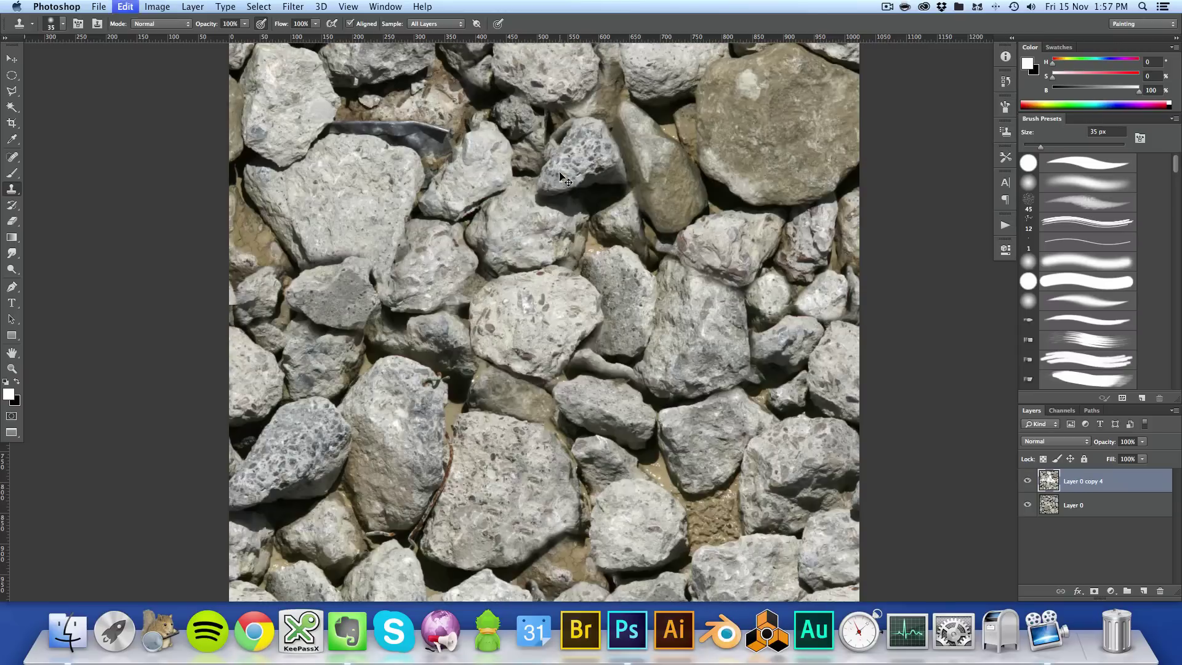
pyautogui.moveTo(612, 259); pyautogui.dragTo(595, 211)
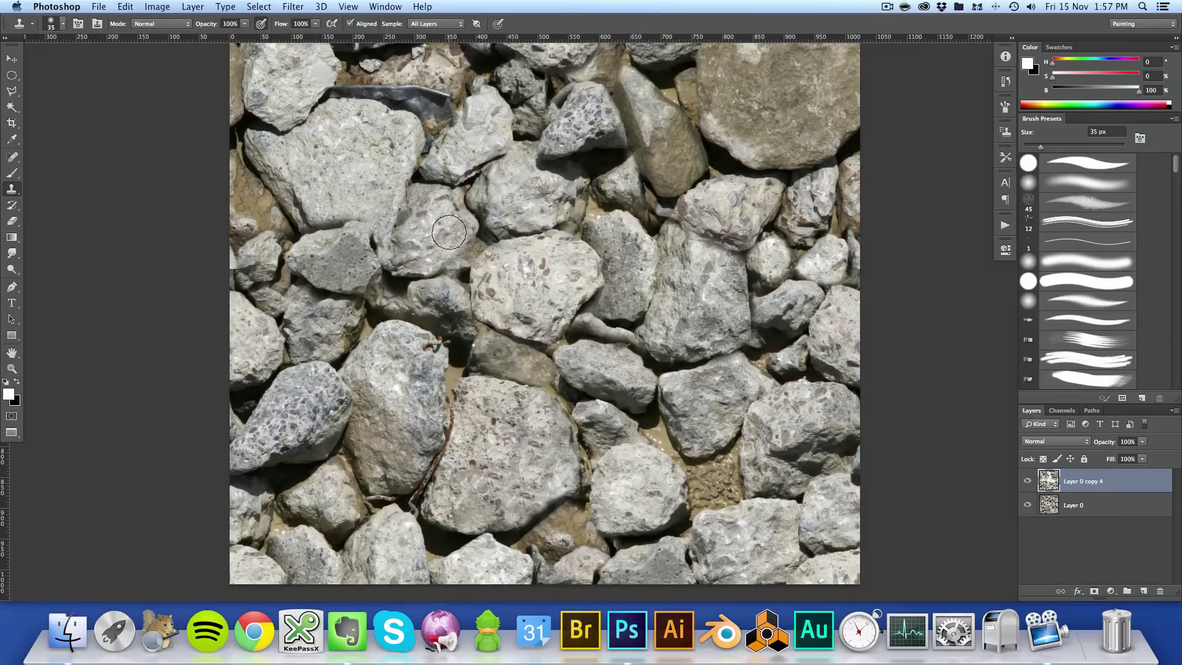
# - Erase the blended seam between the large stone at mid-left and the smaller stones below it with the 30 px Eraser
pyautogui.press('e')
pyautogui.moveTo(369, 230)
pyautogui.mouseDown()
pyautogui.moveTo(344, 228)
pyautogui.moveTo(393, 206)
pyautogui.moveTo(381, 245)
pyautogui.moveTo(416, 192)
pyautogui.mouseUp()
pyautogui.click(426, 192)
pyautogui.moveTo(381, 279); pyautogui.dragTo(376, 287)
pyautogui.moveTo(610, 385)
pyautogui.mouseDown()
pyautogui.moveTo(566, 550)
pyautogui.moveTo(526, 521)
pyautogui.moveTo(517, 329)
pyautogui.moveTo(585, 285)
pyautogui.moveTo(717, 325)
pyautogui.moveTo(610, 364)
pyautogui.mouseUp()
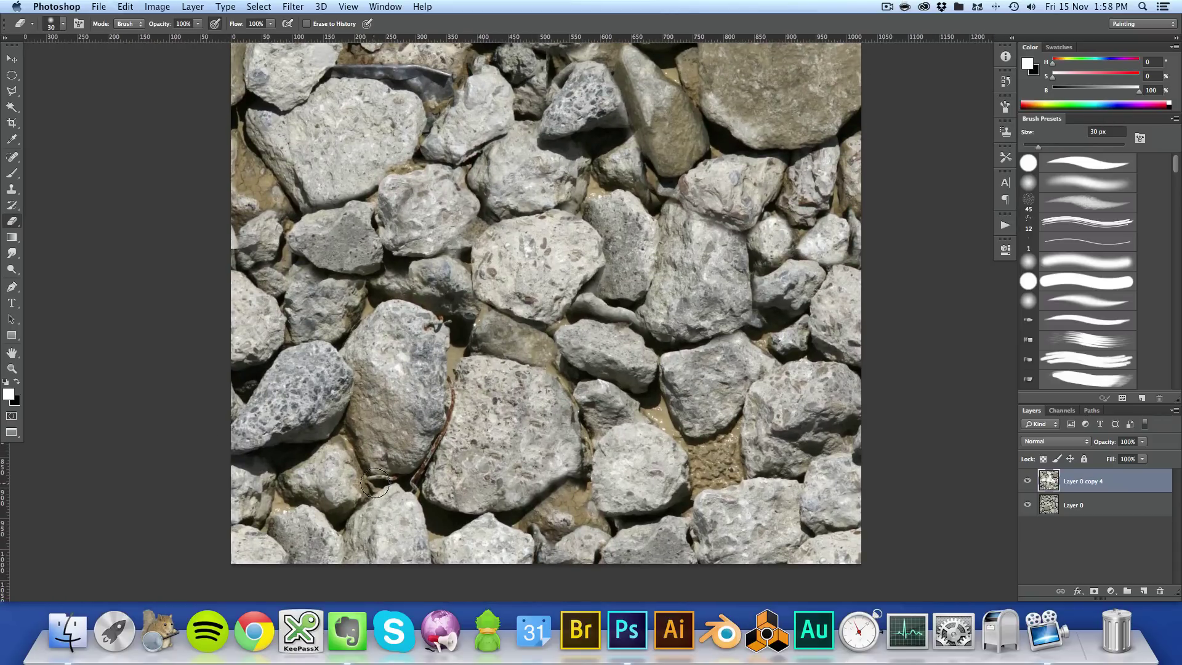
# - Erase the dark plastic strip above the large left stone, reducing the Eraser to 15 px for the detail
pyautogui.moveTo(471, 144); pyautogui.dragTo(531, 265)
pyautogui.press('super+plus')
pyautogui.moveTo(394, 193); pyautogui.dragTo(572, 398)
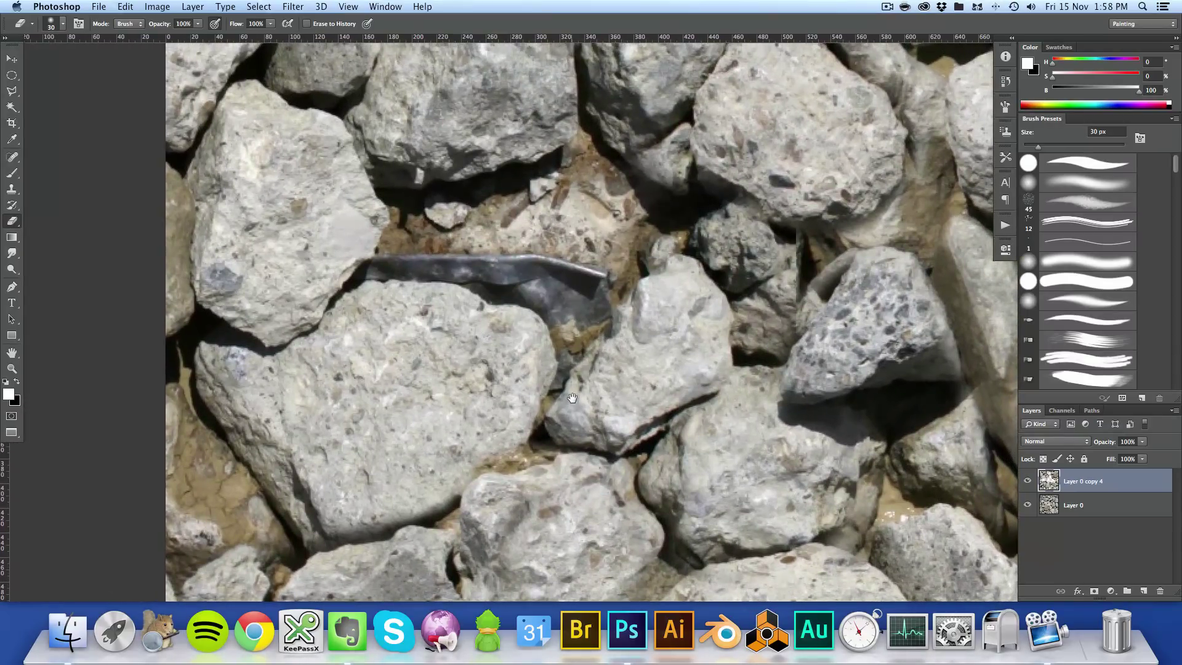
pyautogui.moveTo(578, 250)
pyautogui.mouseDown()
pyautogui.moveTo(590, 258)
pyautogui.moveTo(456, 254)
pyautogui.moveTo(379, 271)
pyautogui.moveTo(410, 222)
pyautogui.moveTo(453, 262)
pyautogui.moveTo(492, 224)
pyautogui.moveTo(572, 185)
pyautogui.moveTo(511, 207)
pyautogui.moveTo(580, 185)
pyautogui.moveTo(619, 216)
pyautogui.moveTo(637, 200)
pyautogui.moveTo(606, 179)
pyautogui.moveTo(620, 234)
pyautogui.moveTo(580, 317)
pyautogui.moveTo(604, 255)
pyautogui.moveTo(558, 268)
pyautogui.moveTo(515, 244)
pyautogui.moveTo(563, 231)
pyautogui.mouseUp()
pyautogui.press('[')
pyautogui.press('[')
pyautogui.press('[')
# - Clone stone and shadow texture over the rusty wire tip at the tall stone's upper corner with a 20 px Clone Stamp
pyautogui.press('super+minus')
pyautogui.press('super+minus')
pyautogui.press('super+plus')
pyautogui.moveTo(622, 481); pyautogui.dragTo(684, 294)
pyautogui.press('super+equal')
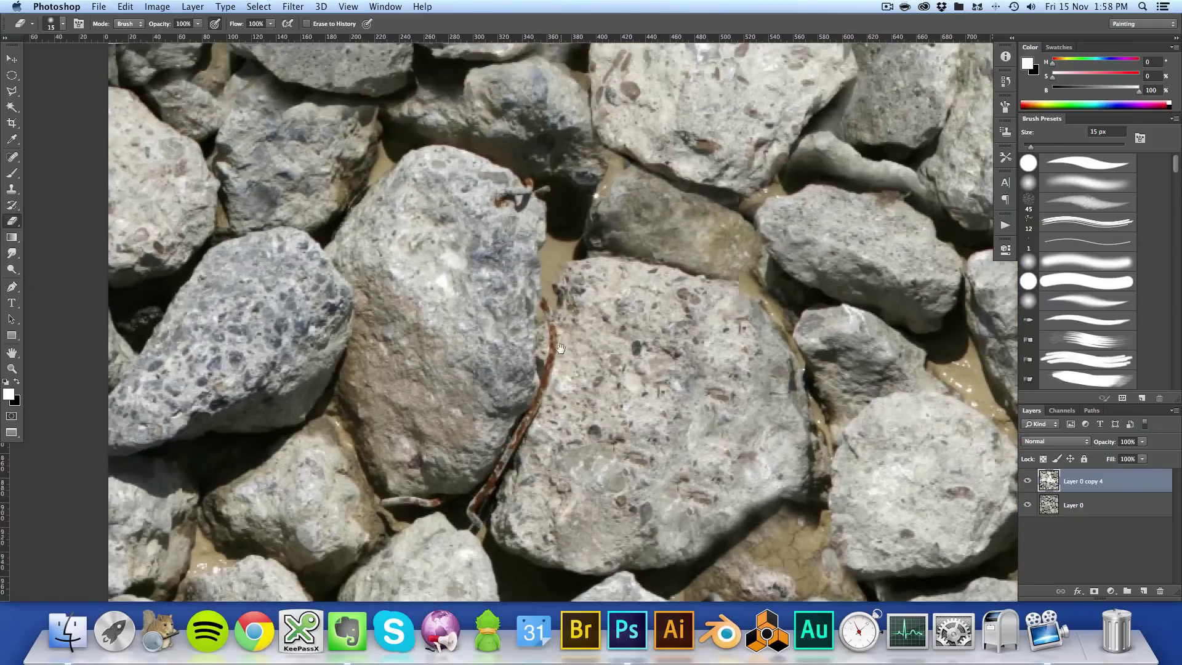
pyautogui.press('s')
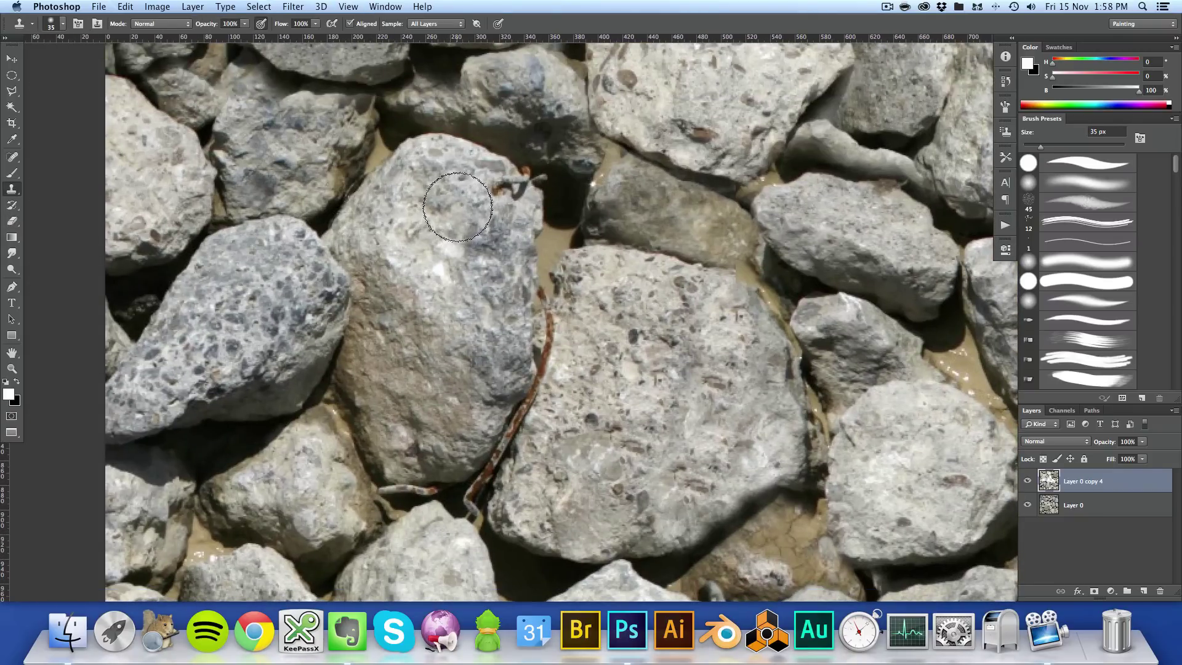
pyautogui.moveTo(501, 184); pyautogui.dragTo(508, 189)
pyautogui.click(504, 218)
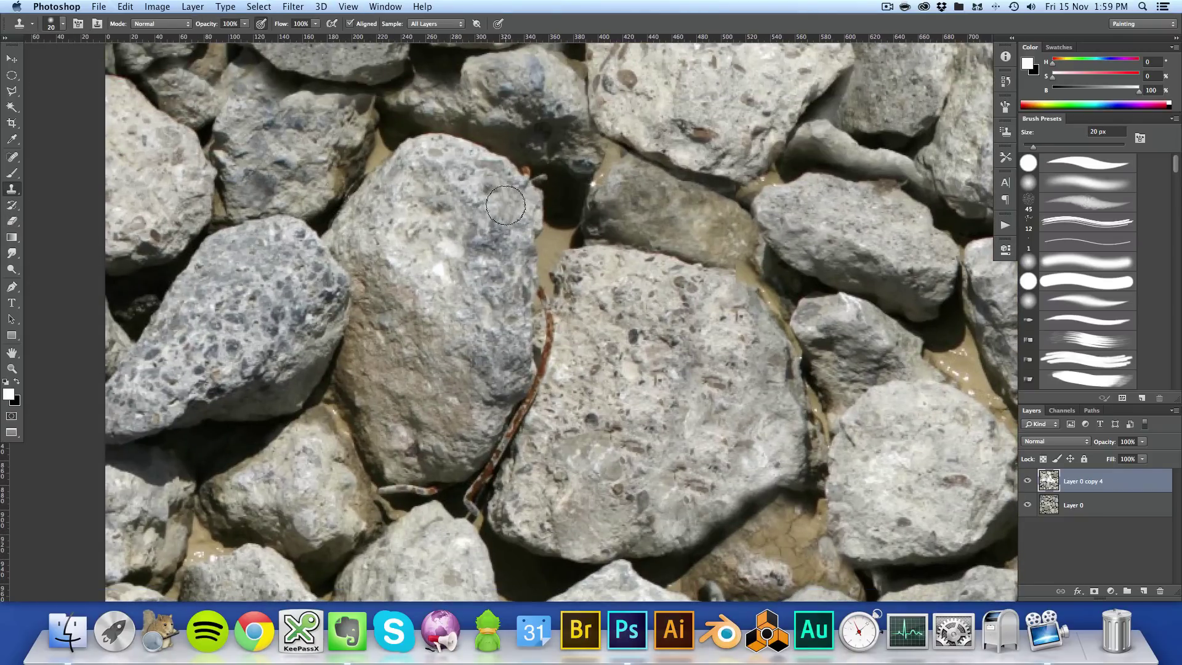
pyautogui.keyDown('alt'); pyautogui.click(526, 152); pyautogui.keyUp('alt')
pyautogui.click(546, 173)
pyautogui.moveTo(540, 168)
pyautogui.mouseDown()
pyautogui.moveTo(584, 194)
pyautogui.moveTo(537, 165)
pyautogui.mouseUp()
pyautogui.keyDown('alt'); pyautogui.click(566, 193); pyautogui.keyUp('alt')
# - Clone stone texture over the long rusty wire between the two large lower stones with the 20 px Clone Stamp
pyautogui.moveTo(669, 529); pyautogui.dragTo(625, 360)
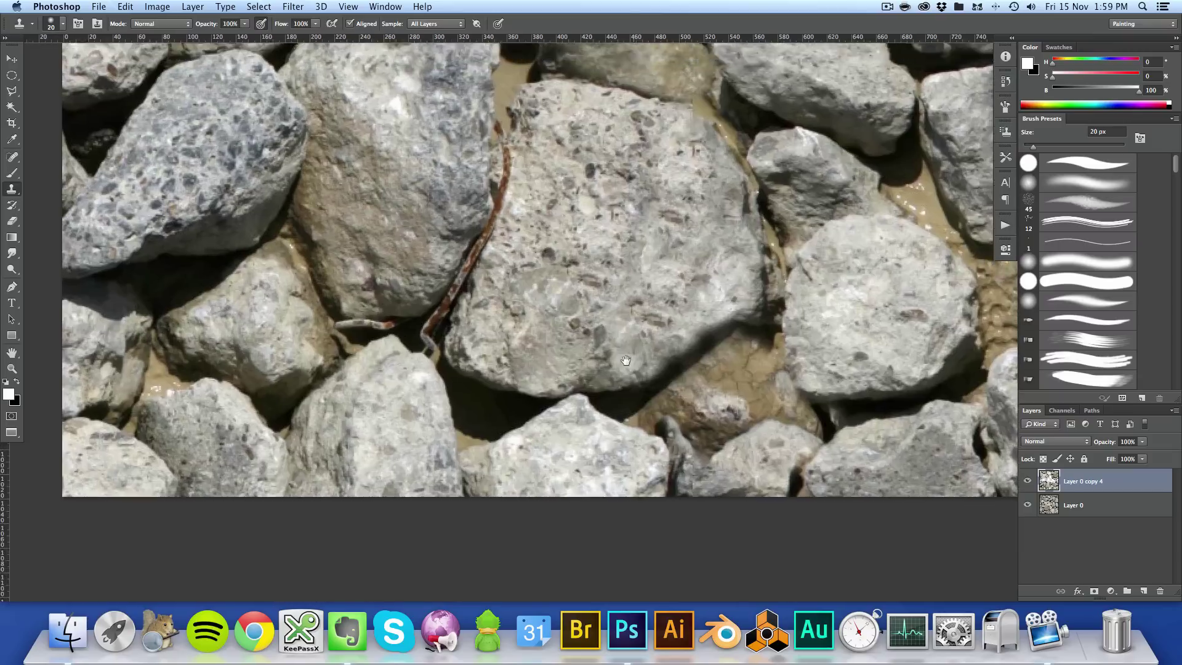
pyautogui.scroll(2, 626, 360)
pyautogui.moveTo(509, 244)
pyautogui.mouseDown()
pyautogui.moveTo(507, 286)
pyautogui.moveTo(545, 296)
pyautogui.moveTo(509, 307)
pyautogui.moveTo(501, 293)
pyautogui.moveTo(556, 300)
pyautogui.moveTo(489, 320)
pyautogui.moveTo(471, 351)
pyautogui.mouseUp()
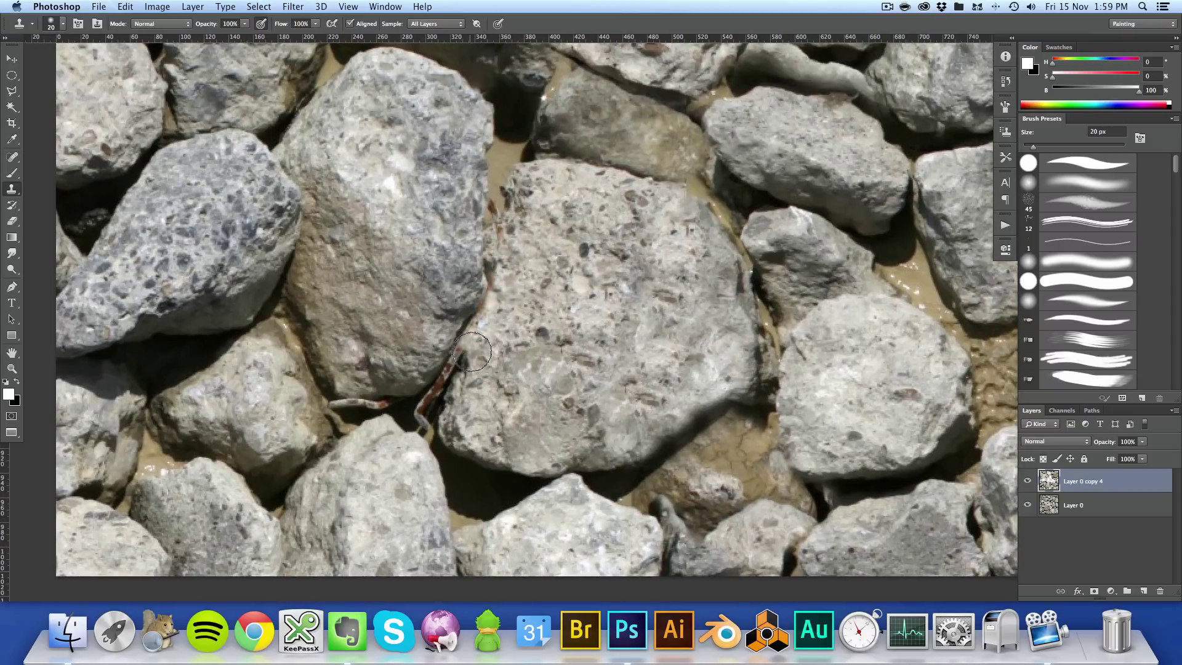
pyautogui.moveTo(487, 352); pyautogui.dragTo(456, 391)
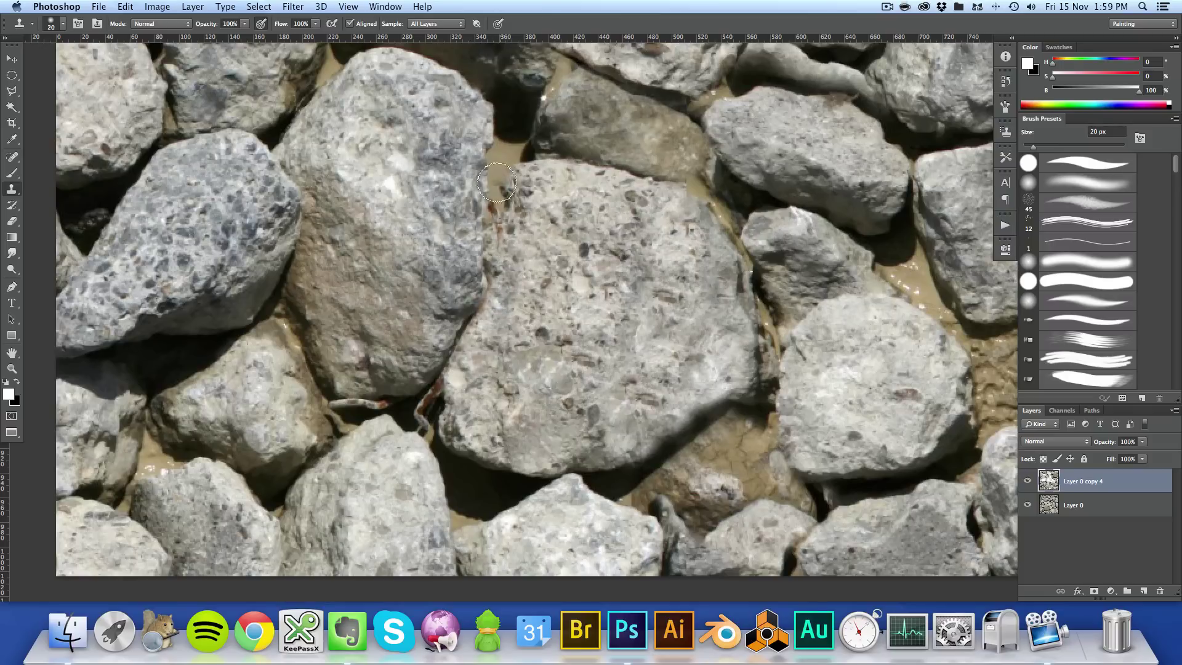
# - Clone out the remaining wire fragments around the lower ends of the two large stones with a 9 px Clone Stamp
pyautogui.press('[')
pyautogui.press('[')
pyautogui.moveTo(531, 383); pyautogui.dragTo(571, 302)
pyautogui.moveTo(454, 348)
pyautogui.mouseDown()
pyautogui.moveTo(472, 313)
pyautogui.moveTo(456, 334)
pyautogui.moveTo(475, 302)
pyautogui.moveTo(362, 321)
pyautogui.moveTo(473, 316)
pyautogui.mouseUp()
pyautogui.moveTo(399, 331); pyautogui.dragTo(380, 323)
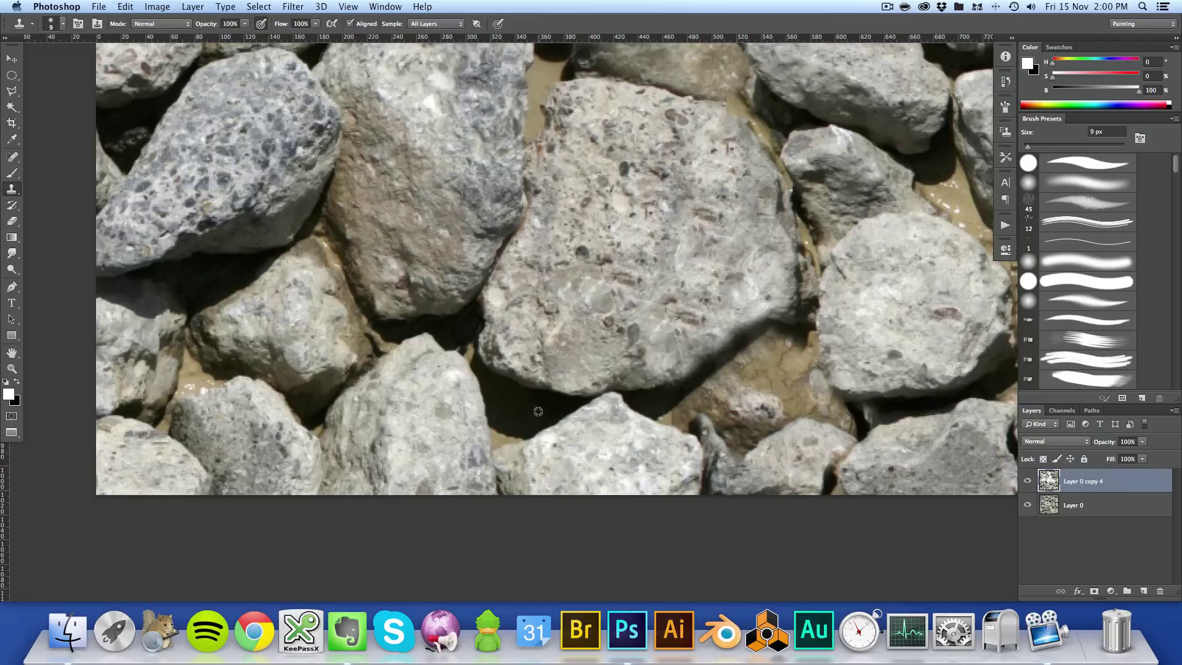
pyautogui.click(392, 327)
pyautogui.press('super+z')
pyautogui.click(727, 361)
# - Erase the leftover horizontal seam beside the small stone at the image's left edge with a 15 px Eraser
pyautogui.moveTo(622, 265)
pyautogui.mouseDown()
pyautogui.moveTo(519, 402)
pyautogui.moveTo(602, 491)
pyautogui.moveTo(524, 588)
pyautogui.mouseUp()
pyautogui.moveTo(556, 268); pyautogui.dragTo(649, 274)
pyautogui.press('super+minus')
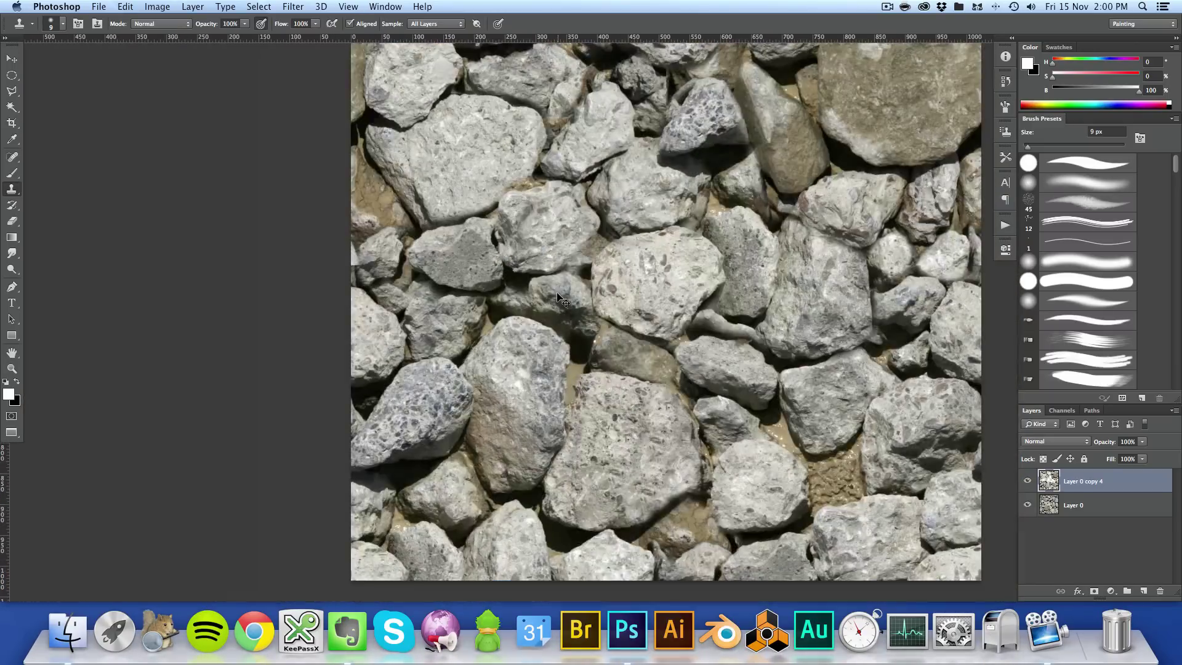
pyautogui.scroll(2, 550, 297)
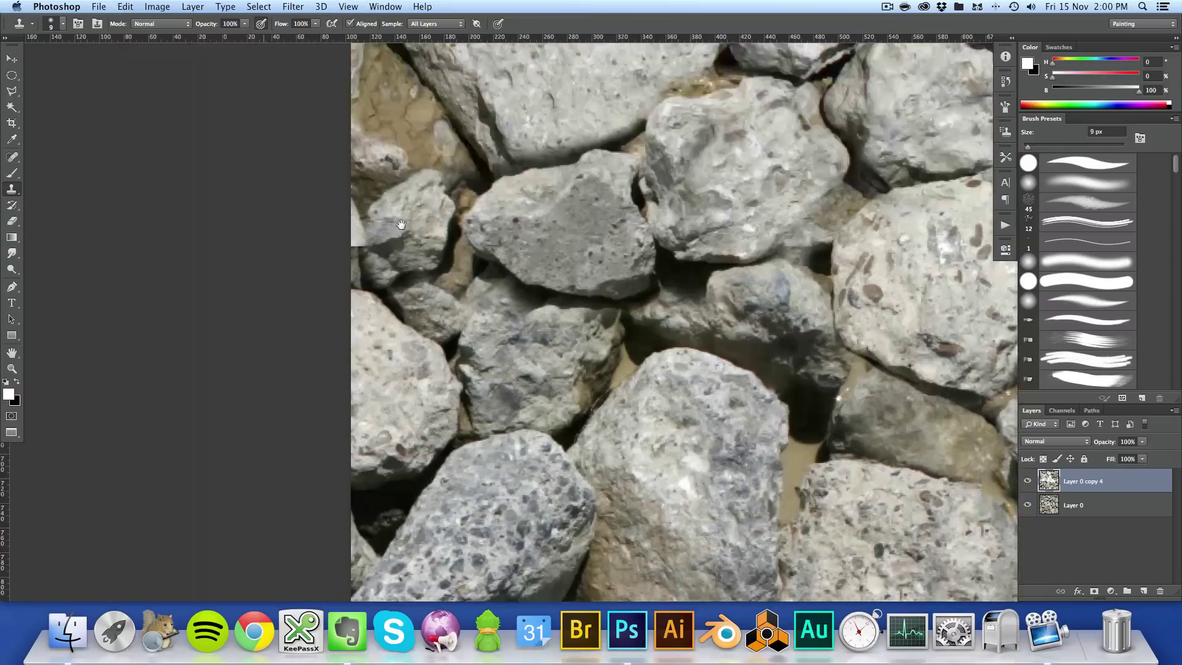
pyautogui.press('e')
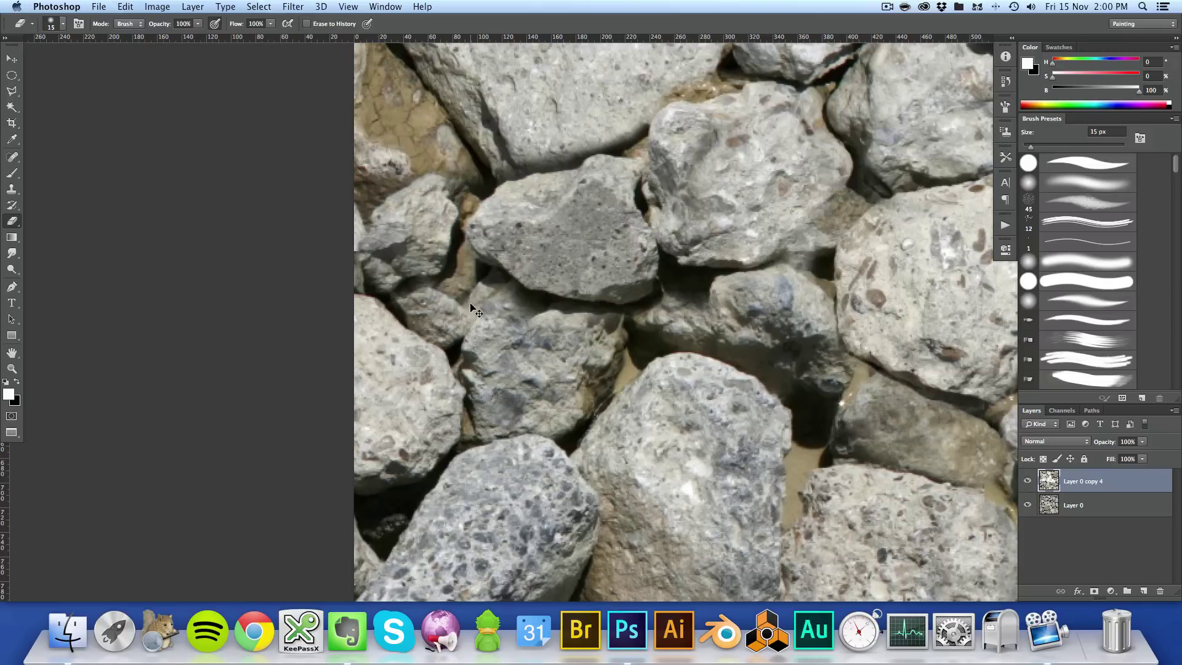
pyautogui.press('super+minus')
# - Inspect the right edge, the central stones and the whole texture for remaining seams or artifacts
pyautogui.moveTo(487, 289); pyautogui.dragTo(291, 478)
pyautogui.moveTo(677, 591)
pyautogui.mouseDown()
pyautogui.moveTo(533, 291)
pyautogui.moveTo(520, 341)
pyautogui.mouseUp()
pyautogui.scroll(4, 533, 291)
pyautogui.press('super+r')
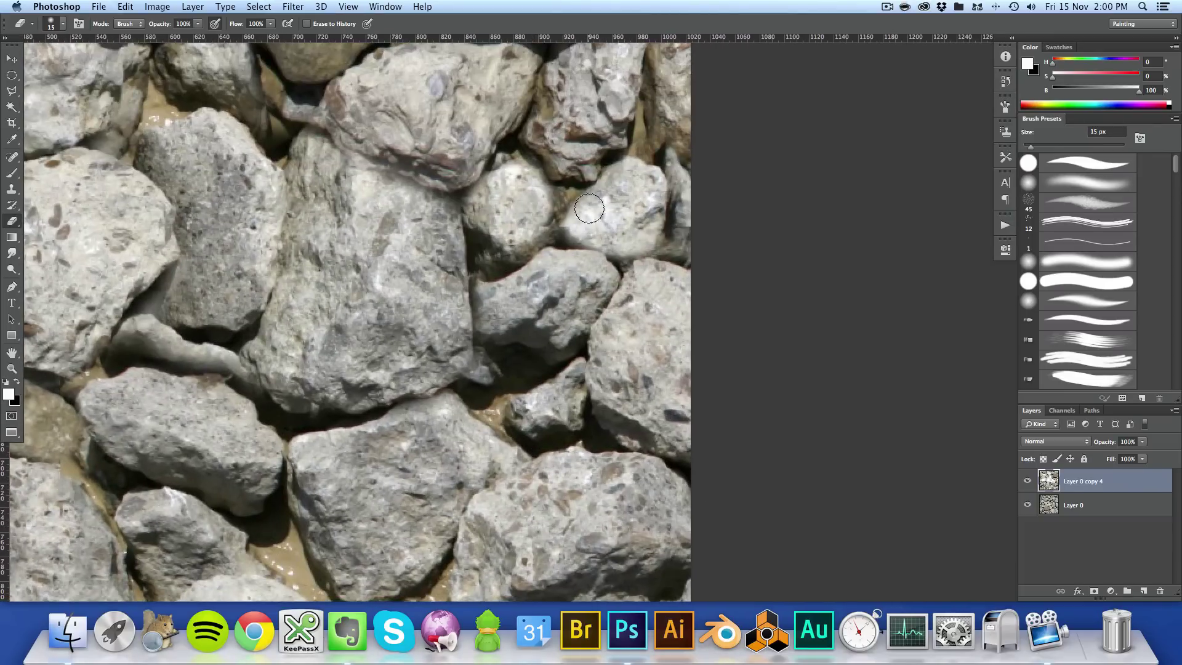
pyautogui.press('s')
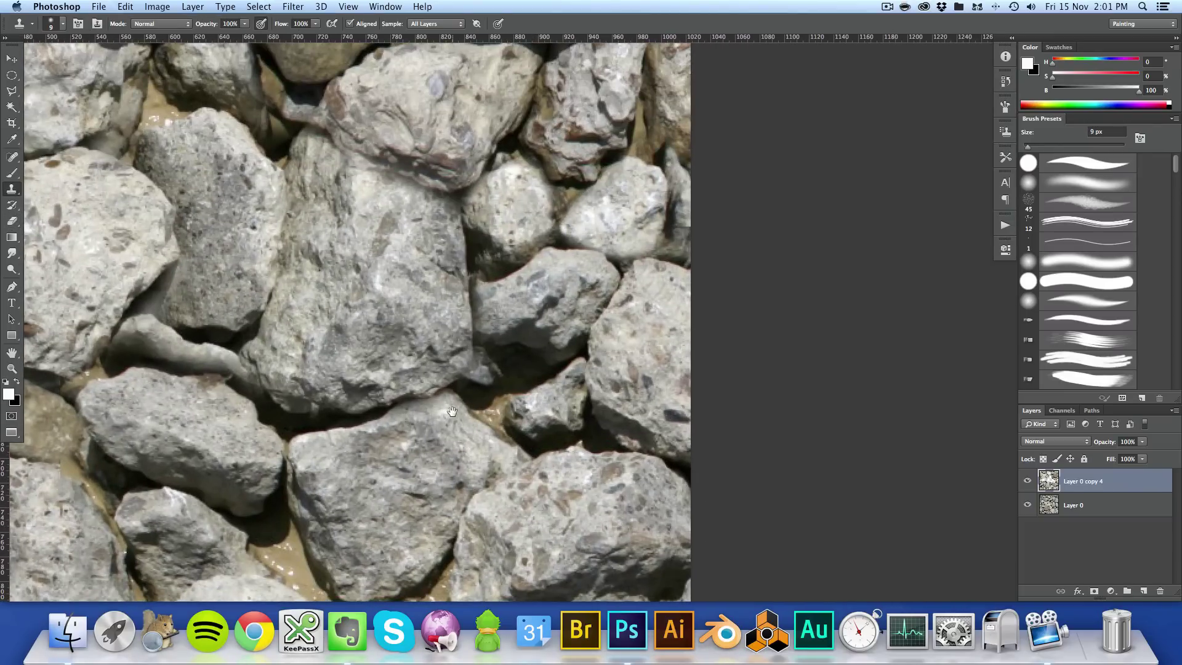
pyautogui.moveTo(456, 401); pyautogui.dragTo(761, 210)
pyautogui.moveTo(477, 473); pyautogui.dragTo(561, 212)
pyautogui.scroll(15, 561, 214)
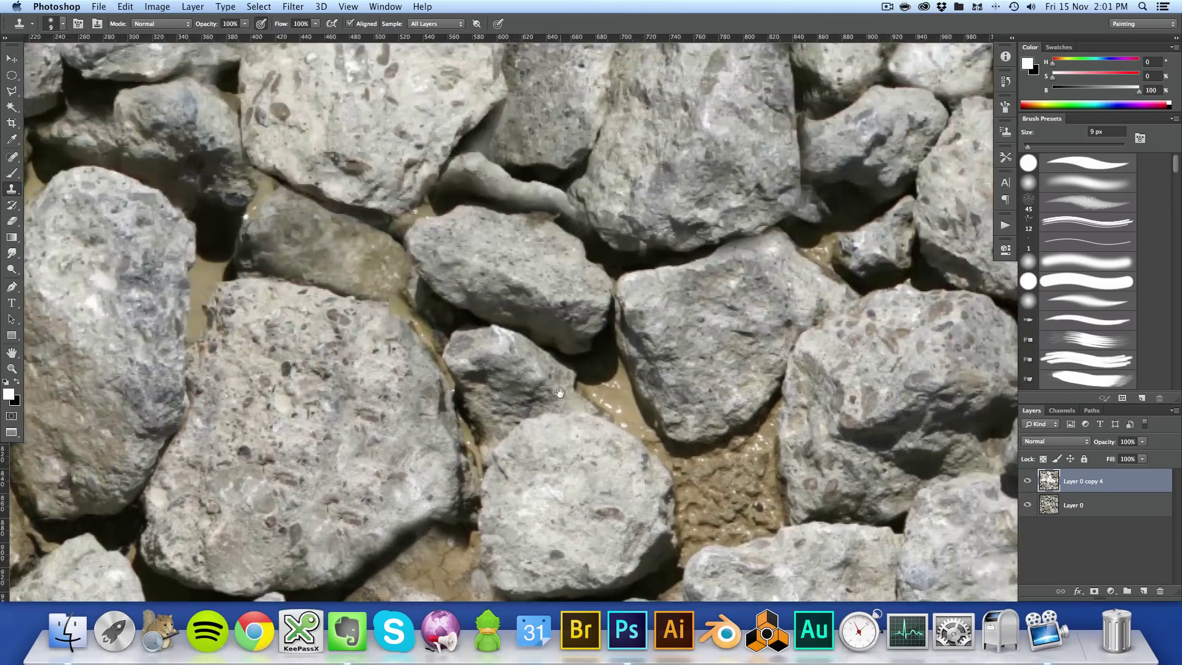
pyautogui.scroll(8, 555, 277)
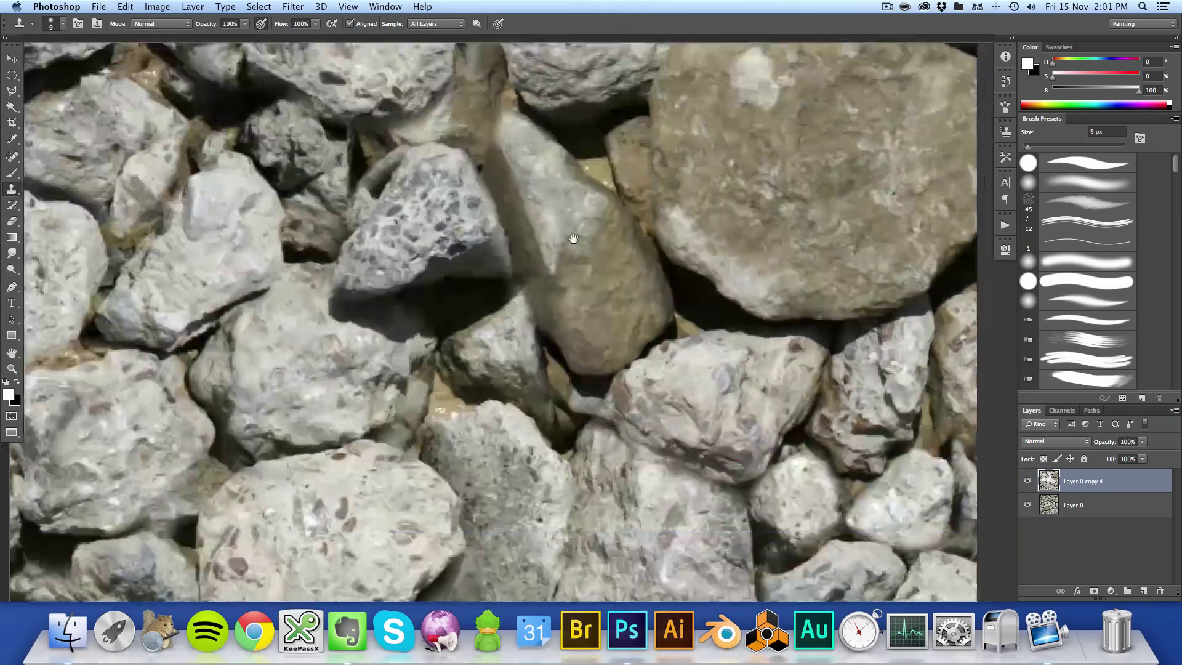
pyautogui.press('super+0')
pyautogui.press('super+r')
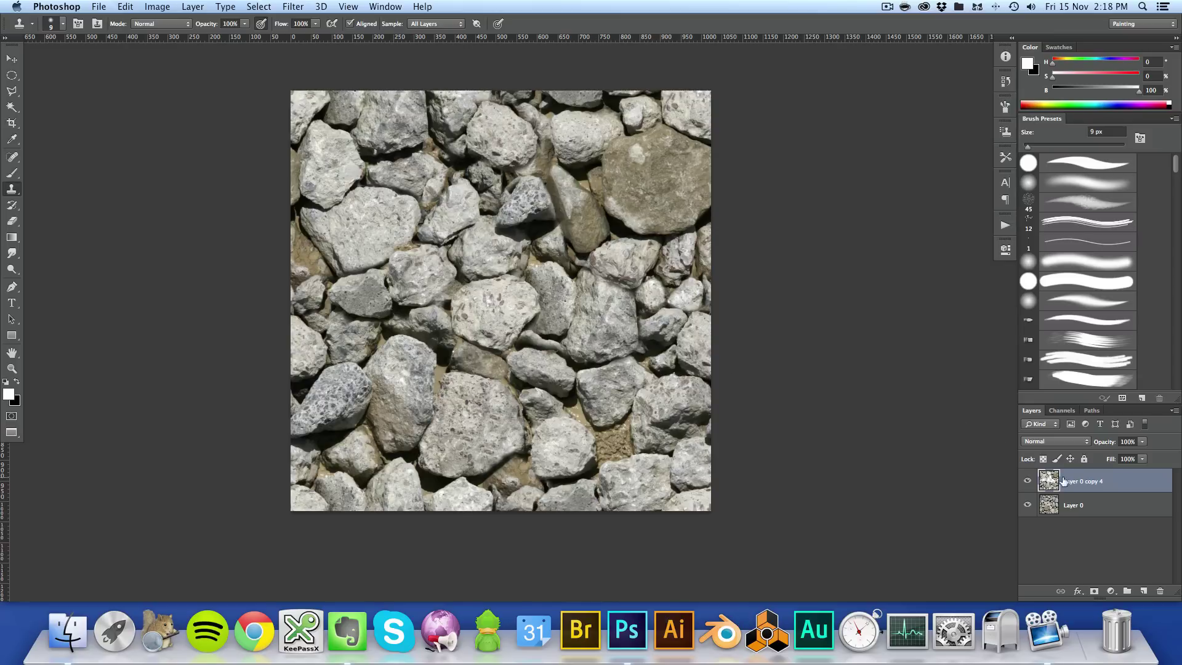
# - Flatten Layer 0 copy 4 and Layer 0 into a single background
pyautogui.keyDown('shift'); pyautogui.click(1097, 506); pyautogui.keyUp('shift')
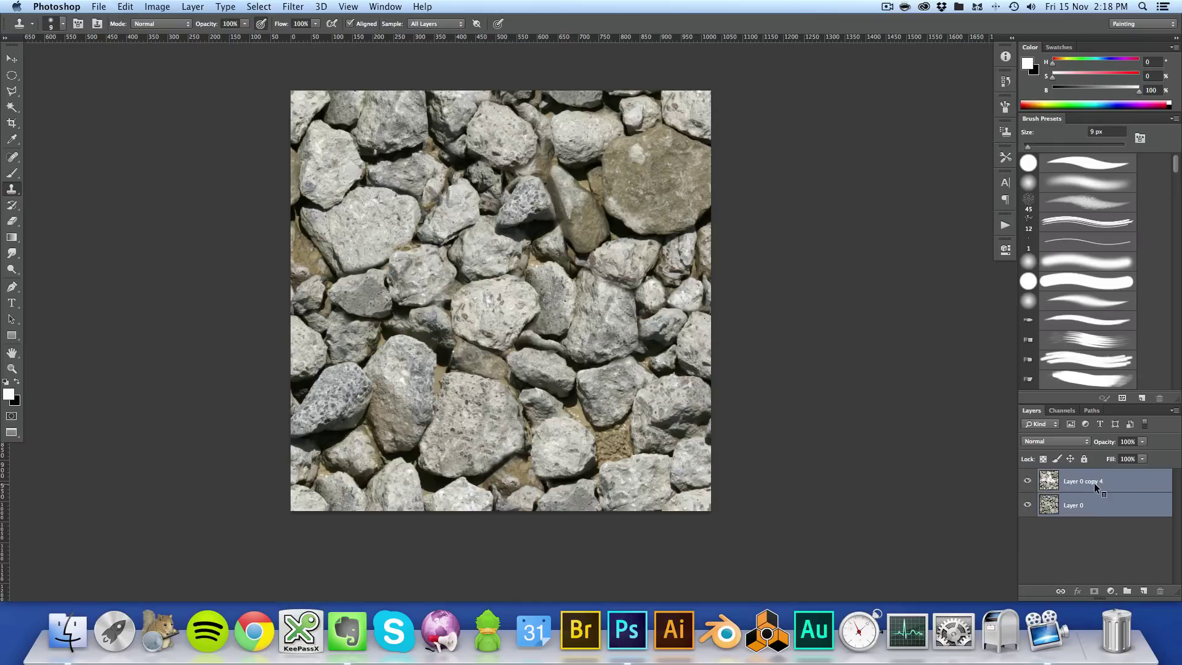
pyautogui.rightClick(1097, 506)
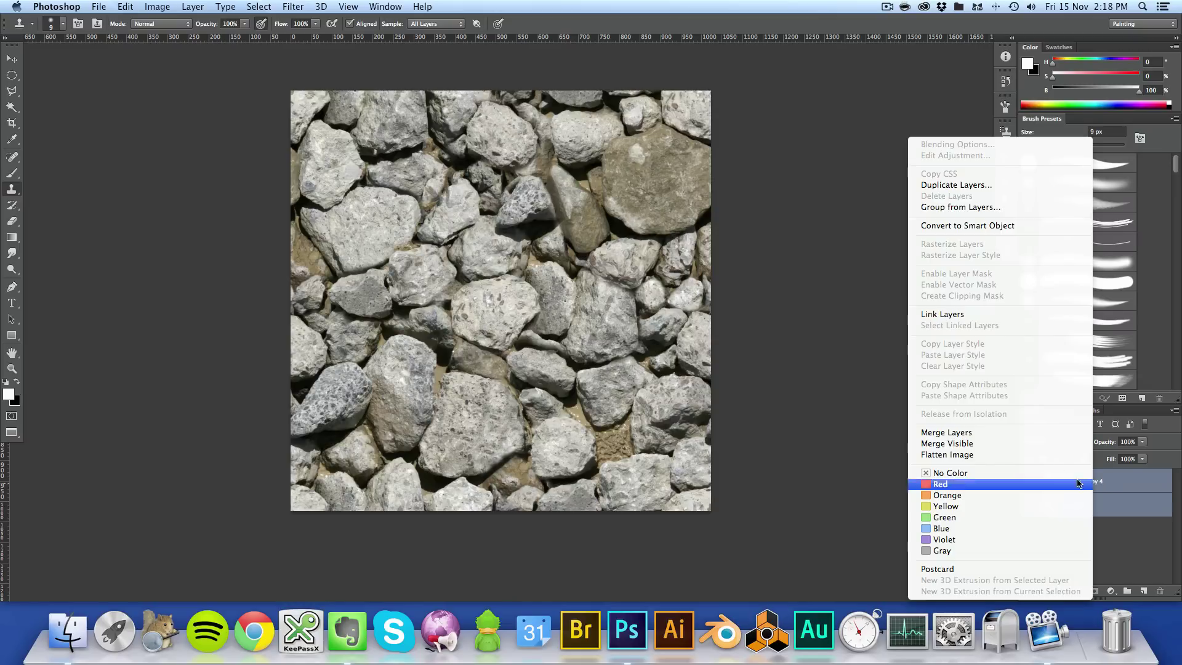
pyautogui.click(985, 455)
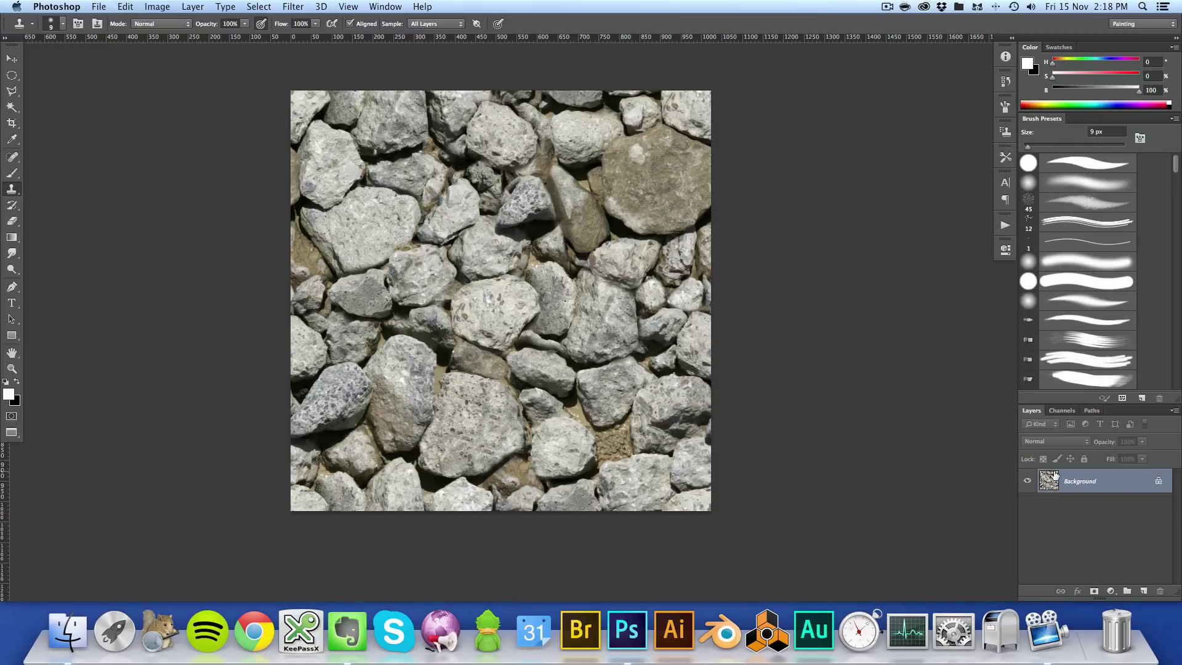
# - Copy the entire flattened image, restore the two separate layers and place the copy above them as a new layer
pyautogui.keyDown('super'); pyautogui.click(1045, 472); pyautogui.keyUp('super')
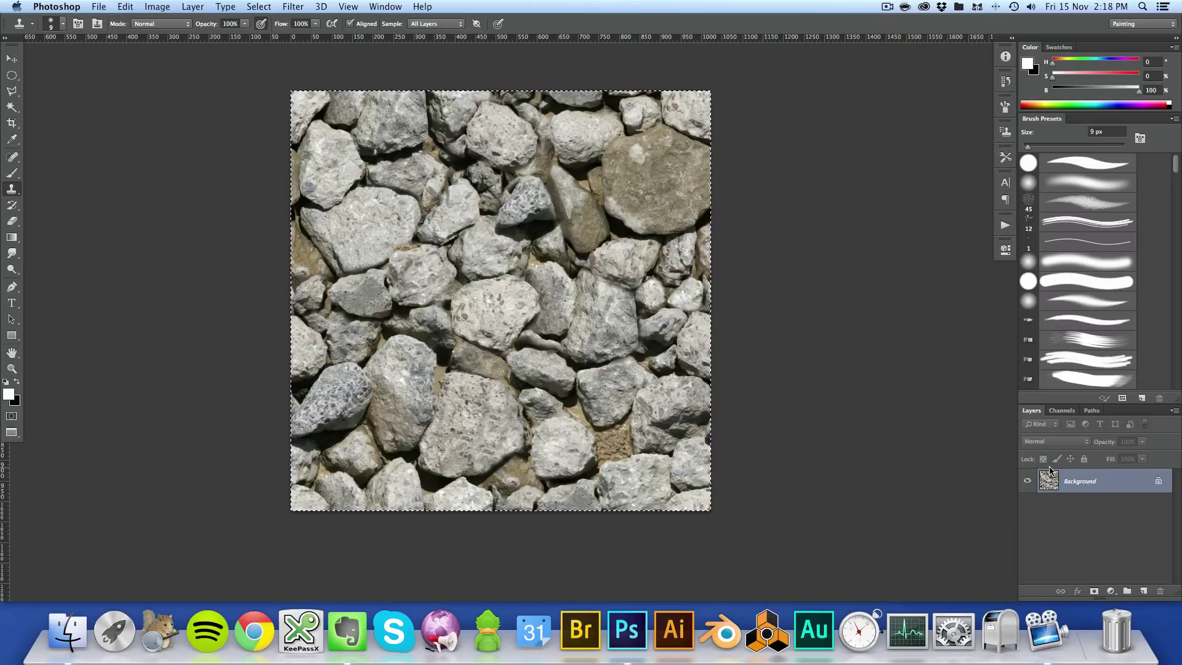
pyautogui.press('super+d')
pyautogui.press('alt+super+z')
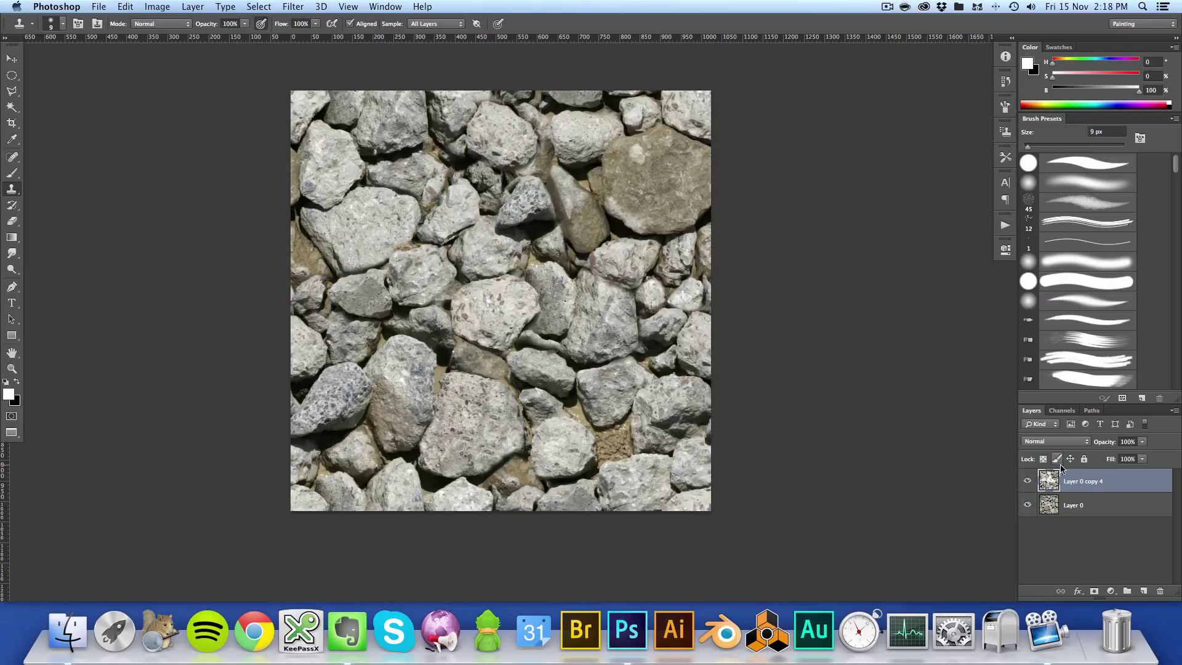
pyautogui.press('alt+super+z')
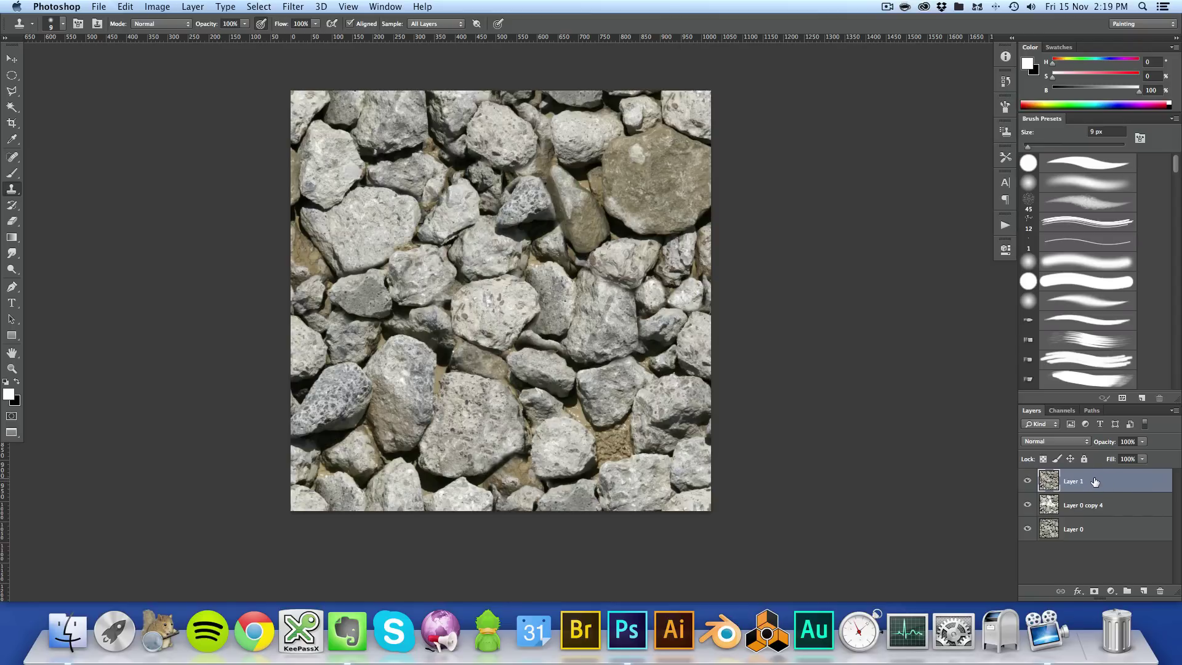
# - Duplicate Layer 1 at the top of the layer stack
pyautogui.press('super+j')
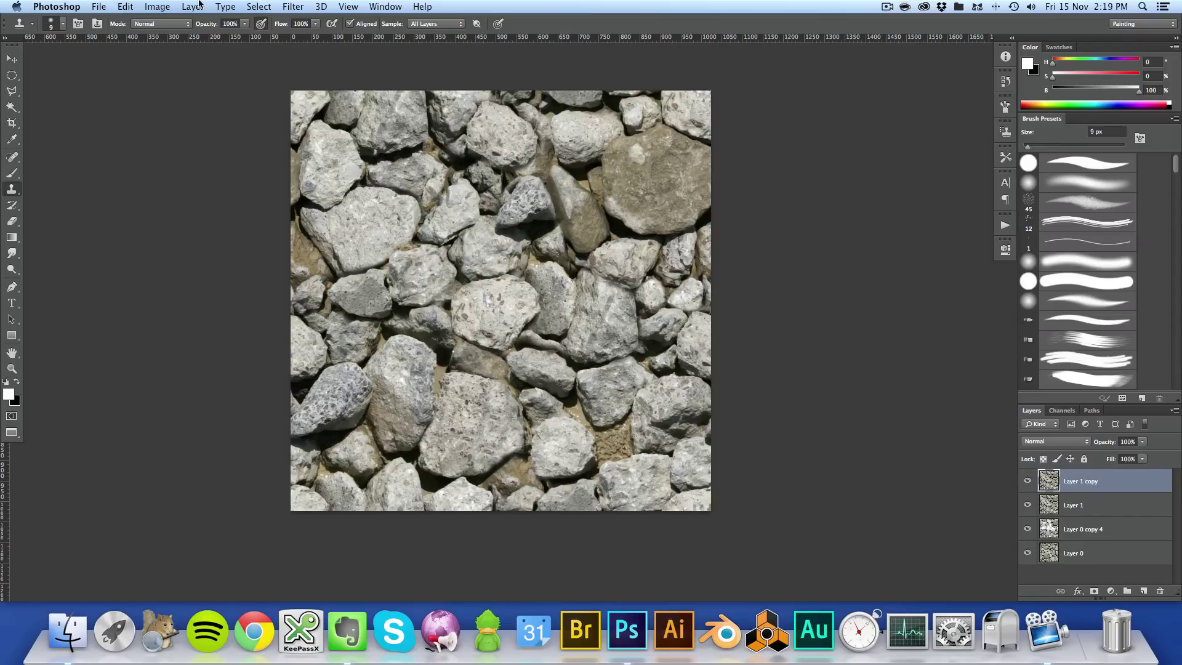
# - Try the Desaturate adjustment on Layer 1 copy
pyautogui.click(157, 6)
pyautogui.moveTo(190, 40)
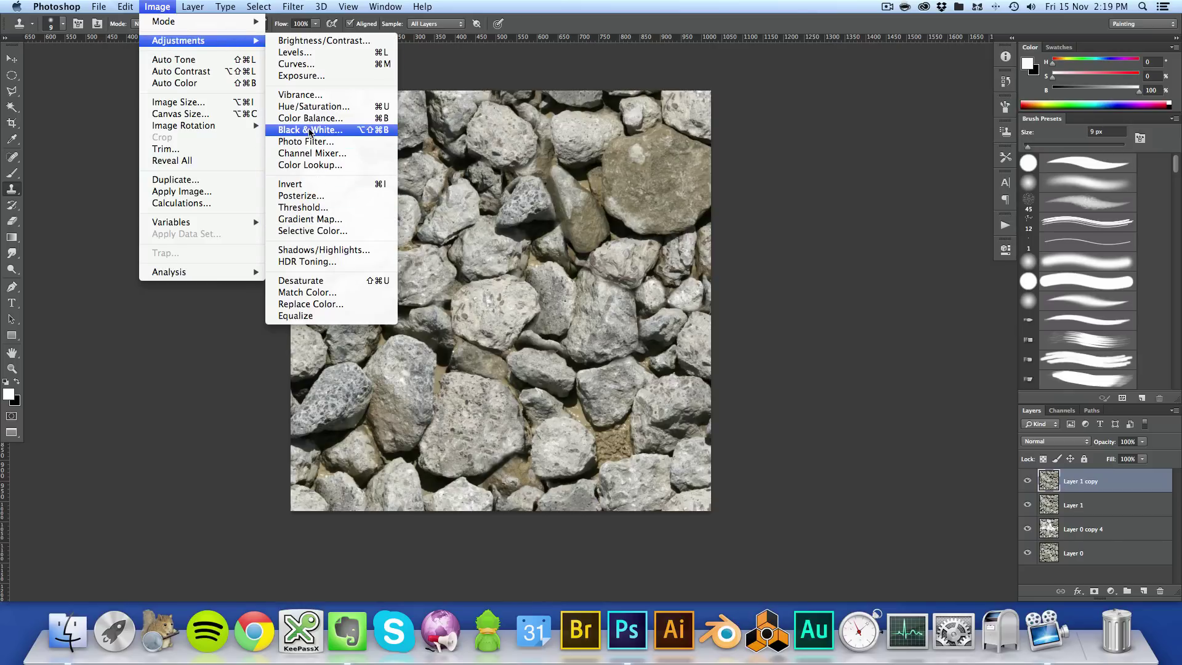
pyautogui.click(310, 131)
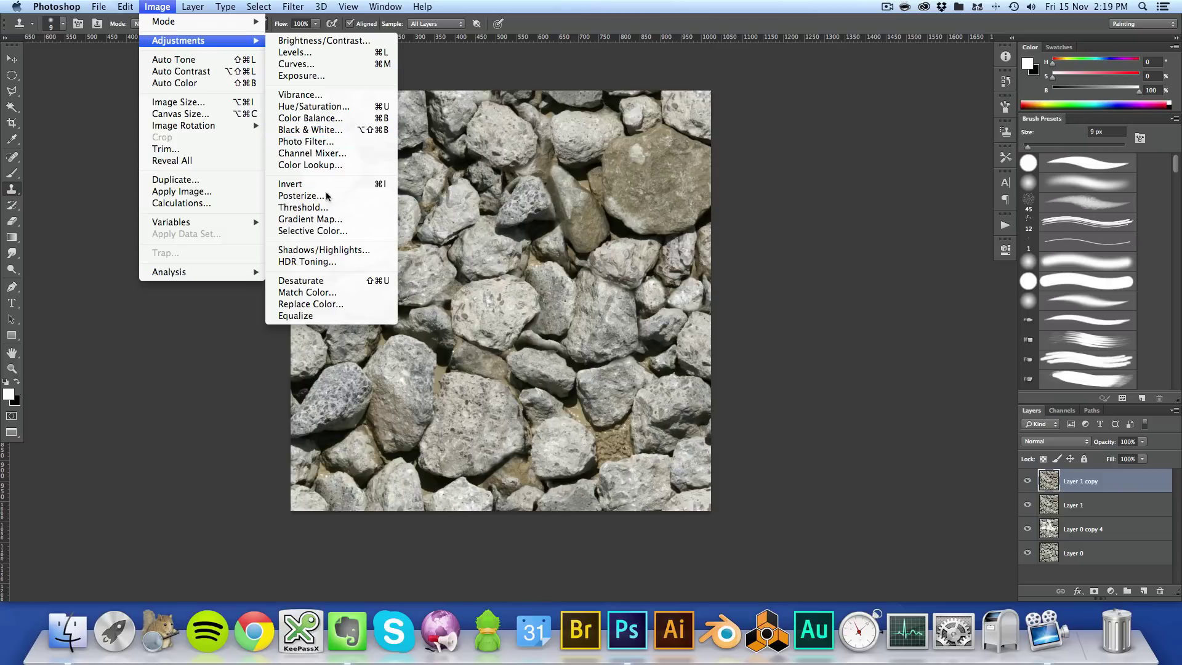
pyautogui.click(349, 281)
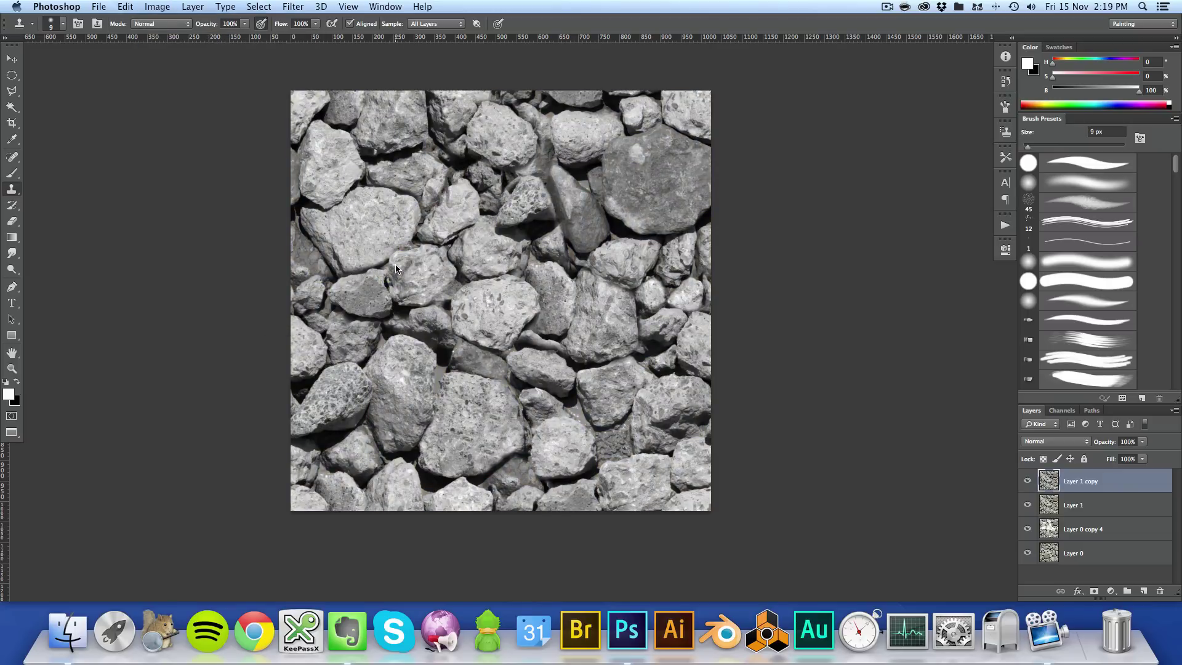
pyautogui.press('super+z')
# - Convert Layer 1 copy with a Black & White adjustment, starting from Auto, with Reds at 36% and Yellows lowered to darken the soil
pyautogui.click(157, 6)
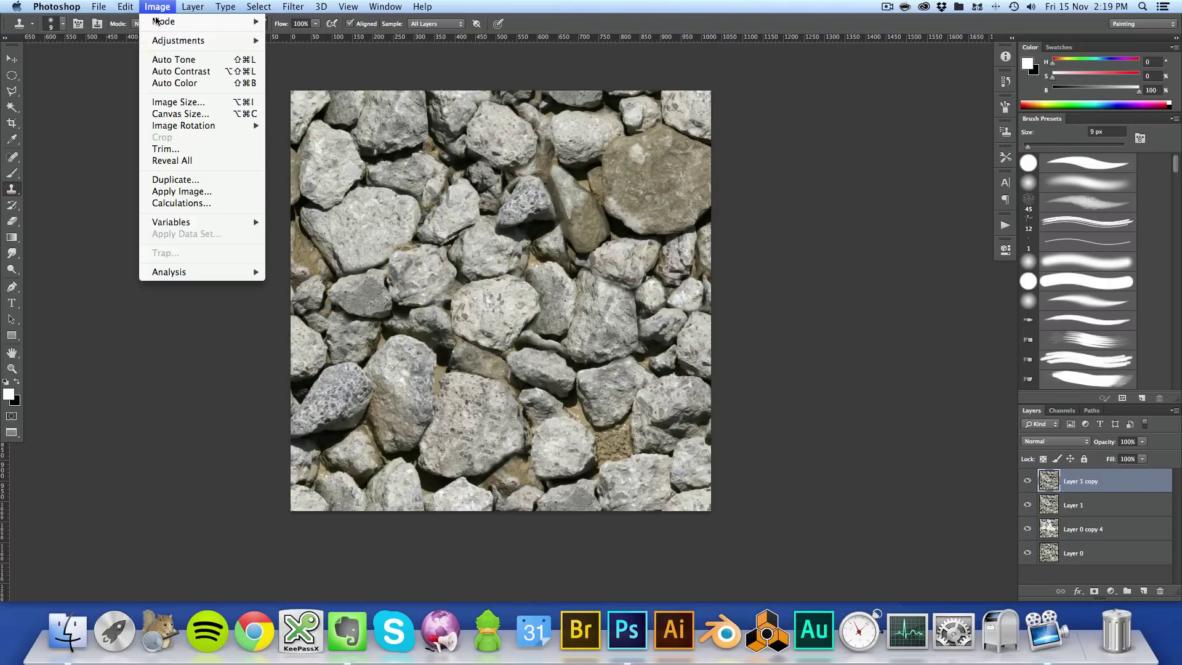
pyautogui.moveTo(245, 41)
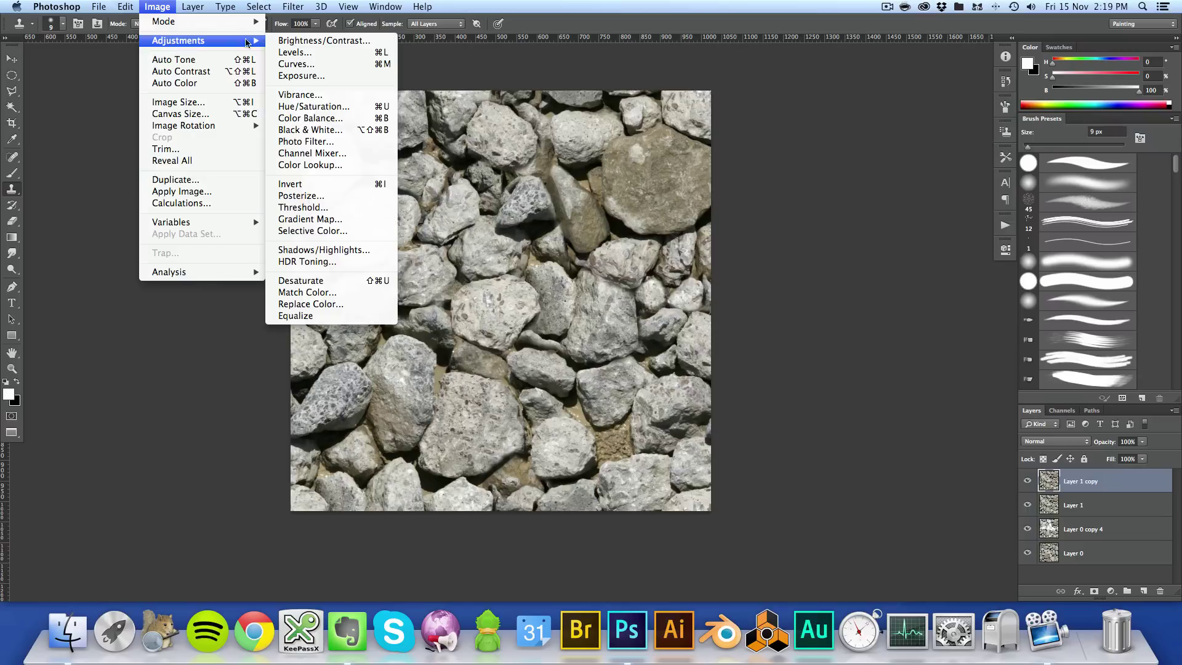
pyautogui.click(334, 129)
pyautogui.press('super+alt+shift+b')
pyautogui.click(1057, 236)
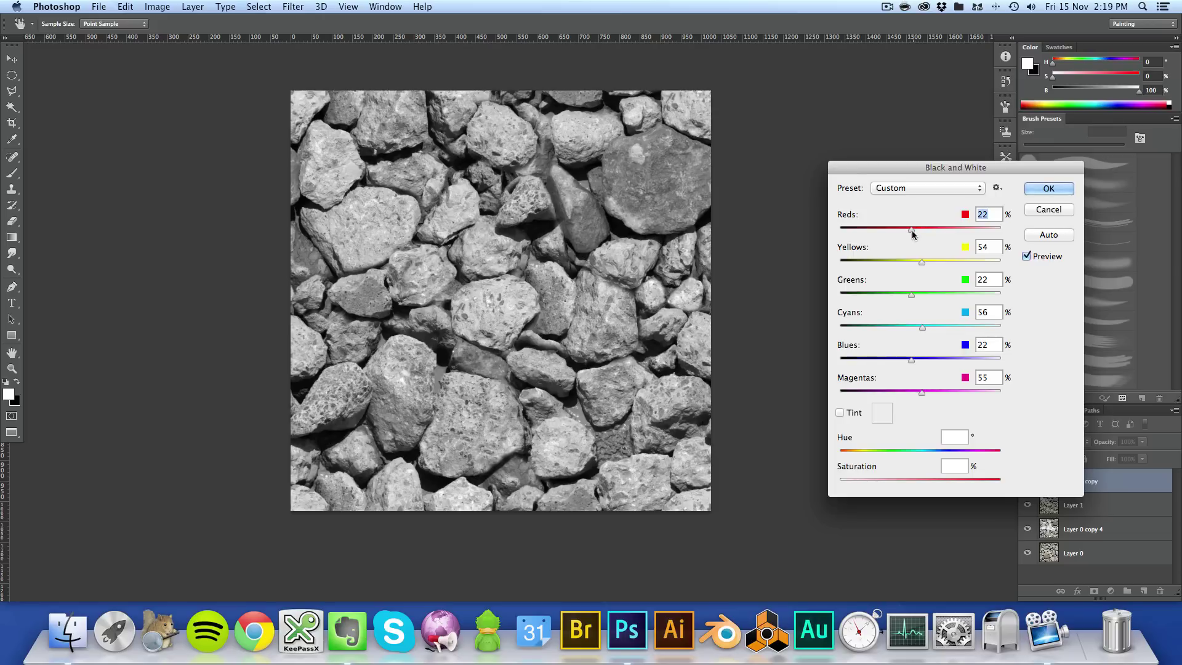
pyautogui.moveTo(911, 228); pyautogui.dragTo(887, 264)
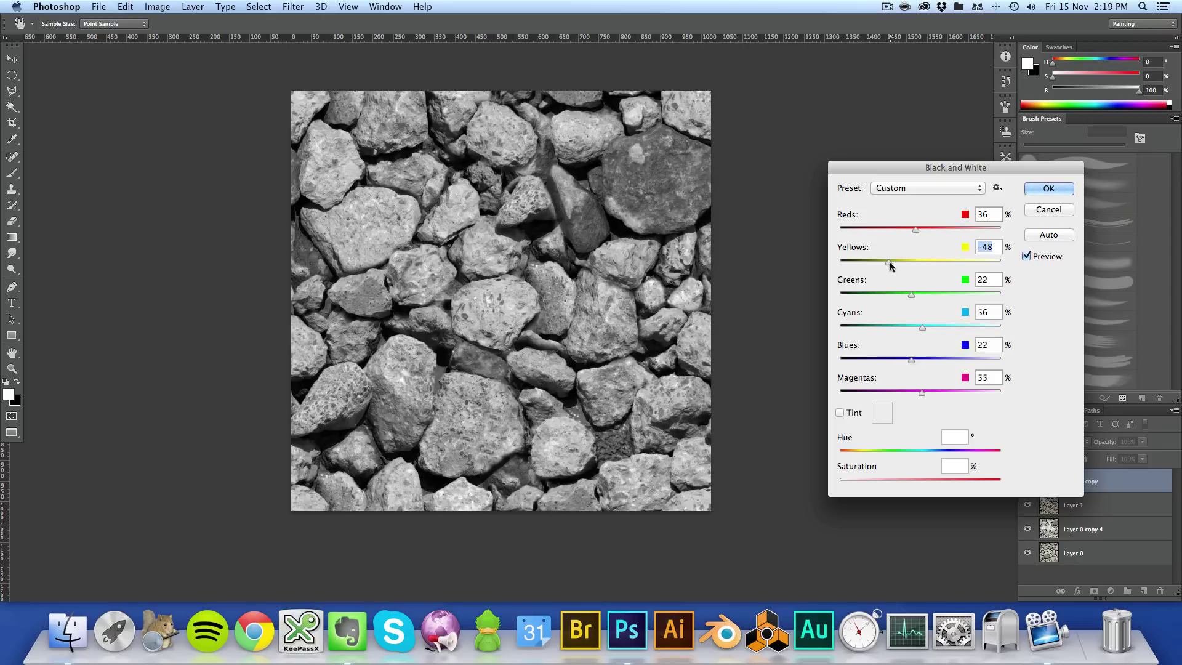
pyautogui.moveTo(894, 263); pyautogui.dragTo(895, 261)
pyautogui.click(1048, 189)
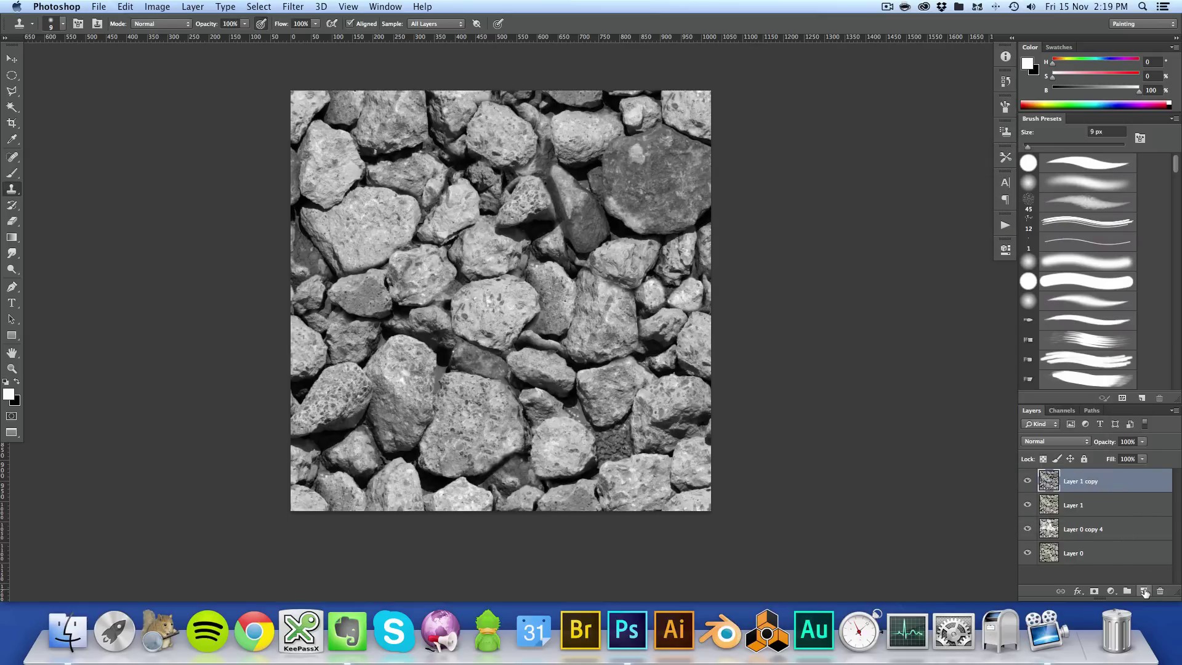
# - Add a new layer and paint the square soil patch near the lower-right stones black with a soft 25 px brush
pyautogui.click(1143, 590)
pyautogui.press('b')
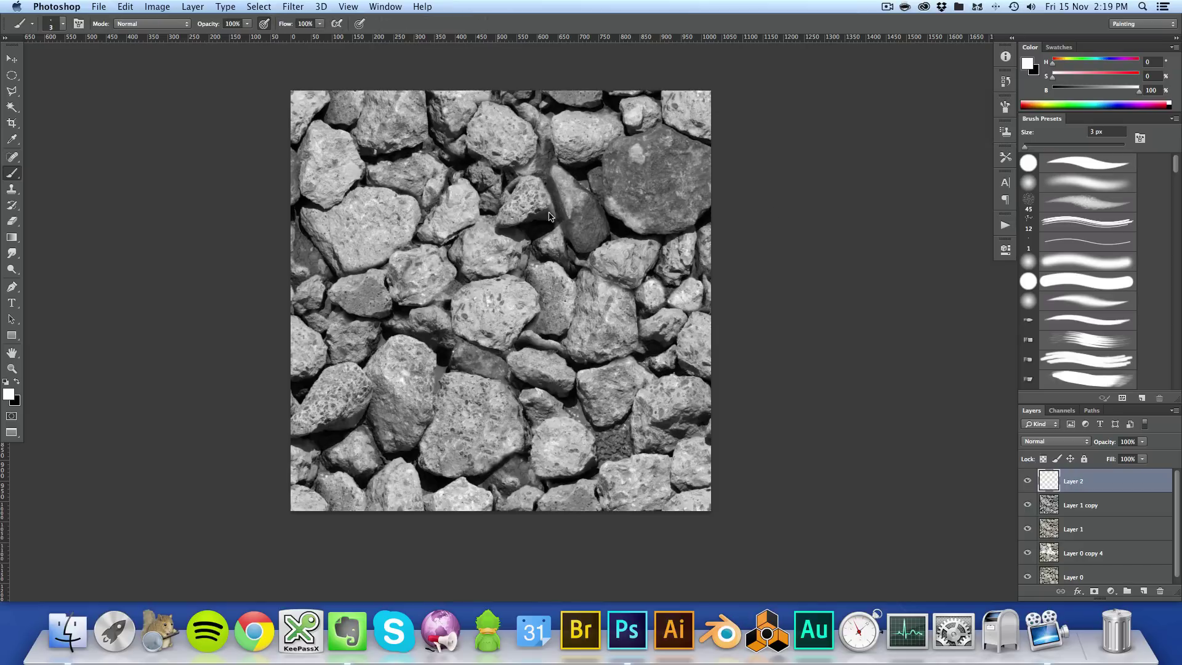
pyautogui.click(1087, 184)
pyautogui.press('super+z')
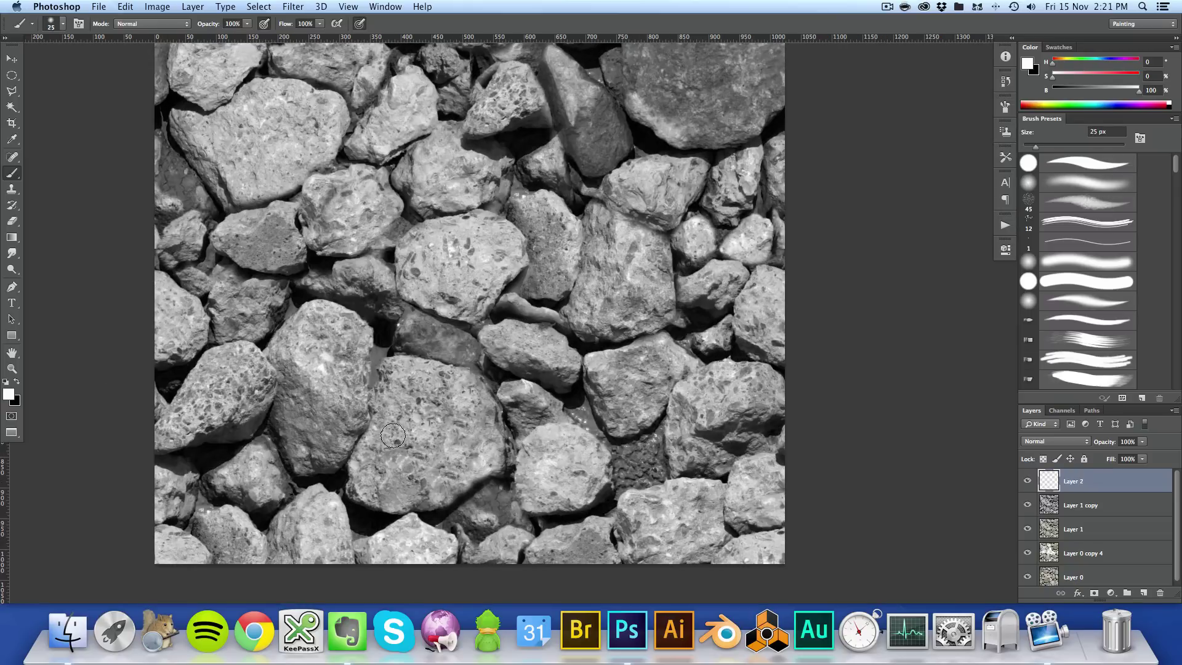
pyautogui.press('x')
pyautogui.moveTo(650, 436)
pyautogui.mouseDown()
pyautogui.moveTo(647, 456)
pyautogui.moveTo(660, 425)
pyautogui.moveTo(647, 456)
pyautogui.moveTo(660, 469)
pyautogui.moveTo(628, 469)
pyautogui.moveTo(634, 448)
pyautogui.moveTo(609, 440)
pyautogui.moveTo(625, 449)
pyautogui.moveTo(618, 493)
pyautogui.moveTo(648, 446)
pyautogui.moveTo(637, 454)
pyautogui.mouseUp()
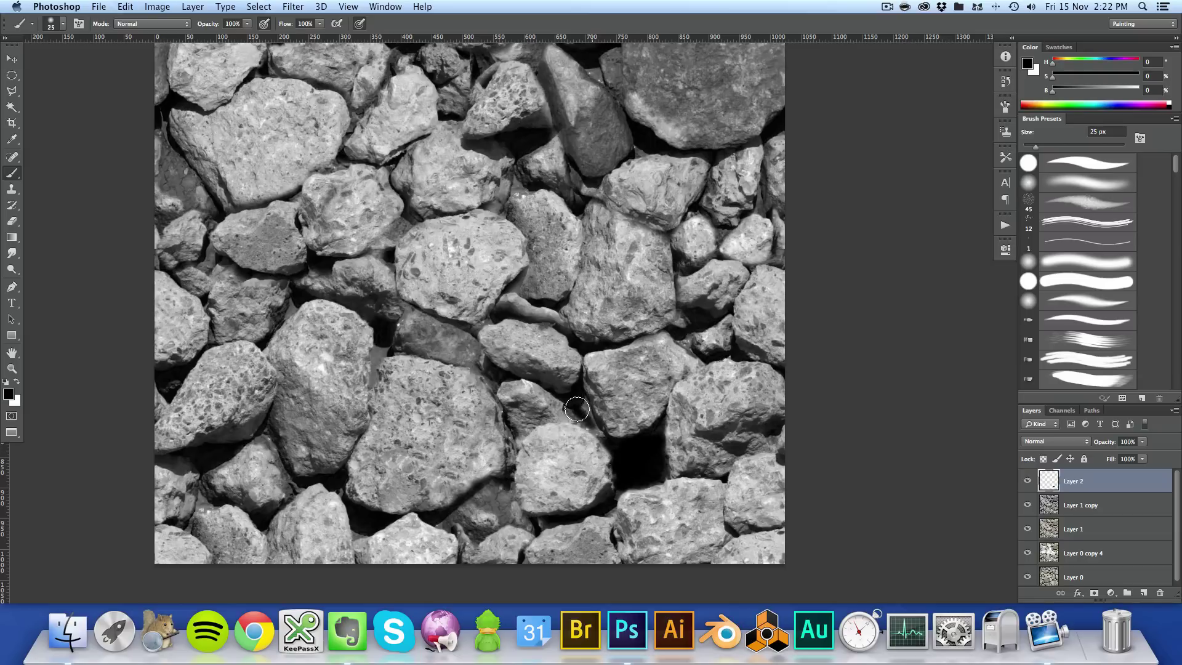
# - Extend the black into the narrow crevice running from the filled patch up between the neighbouring stones
pyautogui.moveTo(580, 408)
pyautogui.mouseDown()
pyautogui.moveTo(590, 424)
pyautogui.moveTo(575, 393)
pyautogui.moveTo(608, 441)
pyautogui.mouseUp()
pyautogui.press('super+plus')
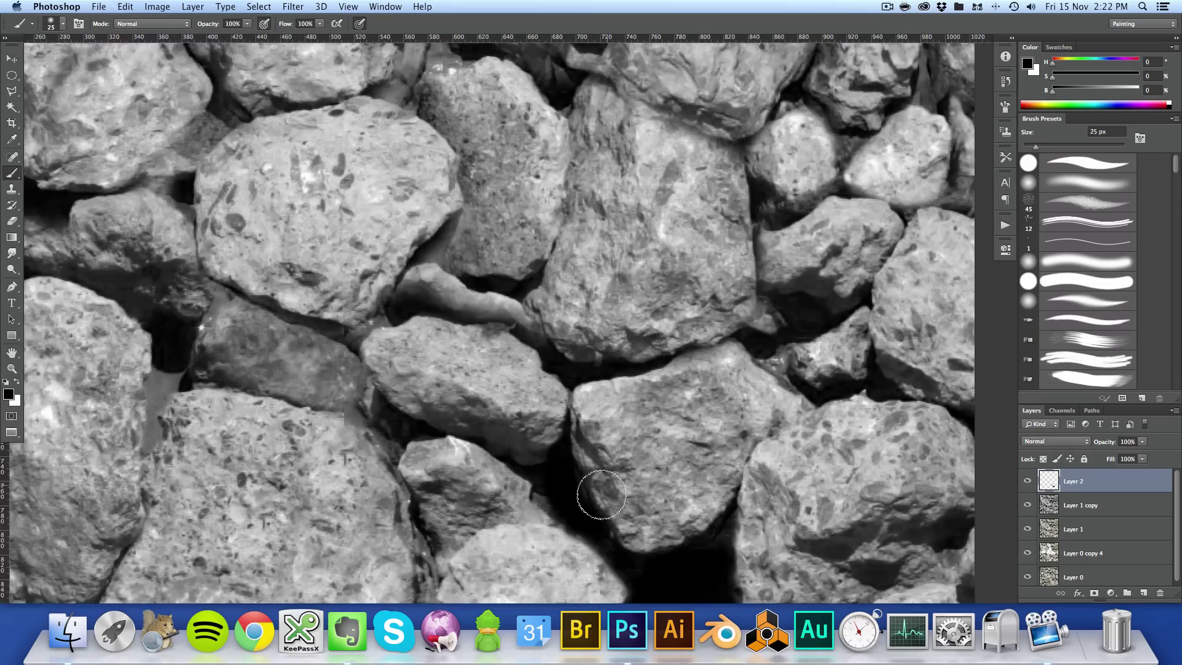
pyautogui.moveTo(564, 506); pyautogui.dragTo(527, 262)
pyautogui.scroll(-5, 580, 306)
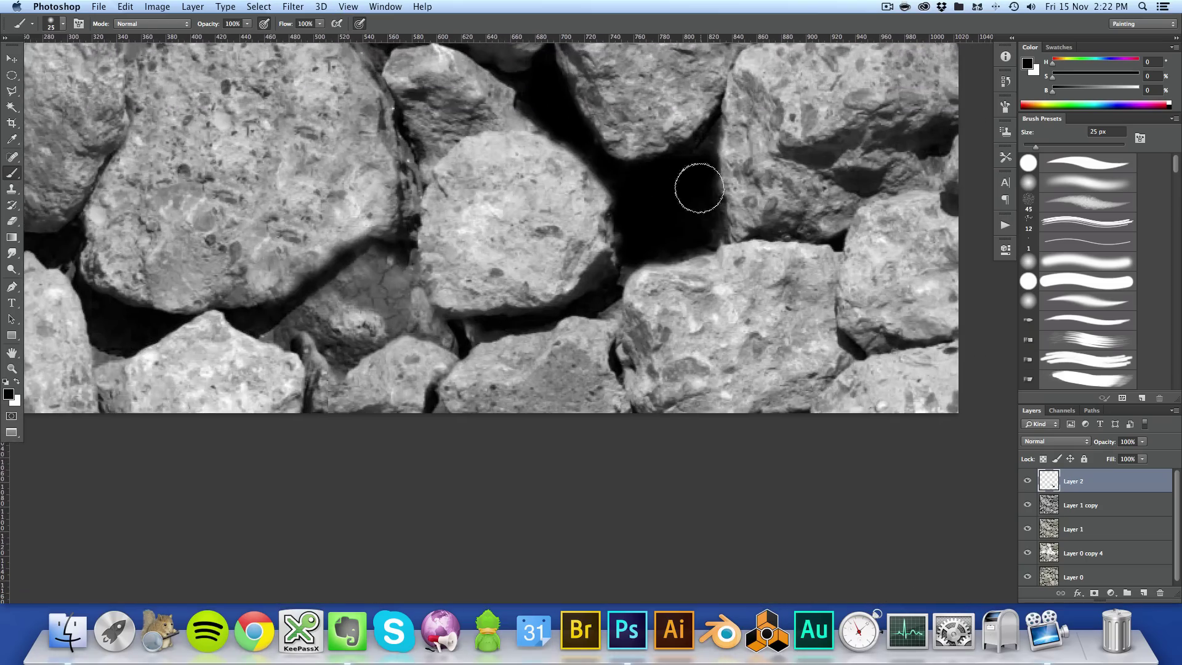
# - Paint over the dark cracked stone beneath the large central stone near the image's bottom edge in black
pyautogui.moveTo(463, 49); pyautogui.dragTo(538, 239)
pyautogui.scroll(-4, 539, 239)
pyautogui.hscroll(-2, 539, 239)
pyautogui.moveTo(486, 344)
pyautogui.mouseDown()
pyautogui.moveTo(562, 287)
pyautogui.moveTo(598, 346)
pyautogui.moveTo(625, 360)
pyautogui.moveTo(555, 344)
pyautogui.moveTo(562, 359)
pyautogui.moveTo(431, 362)
pyautogui.mouseUp()
pyautogui.scroll(4, 642, 351)
pyautogui.hscroll(-12, 641, 350)
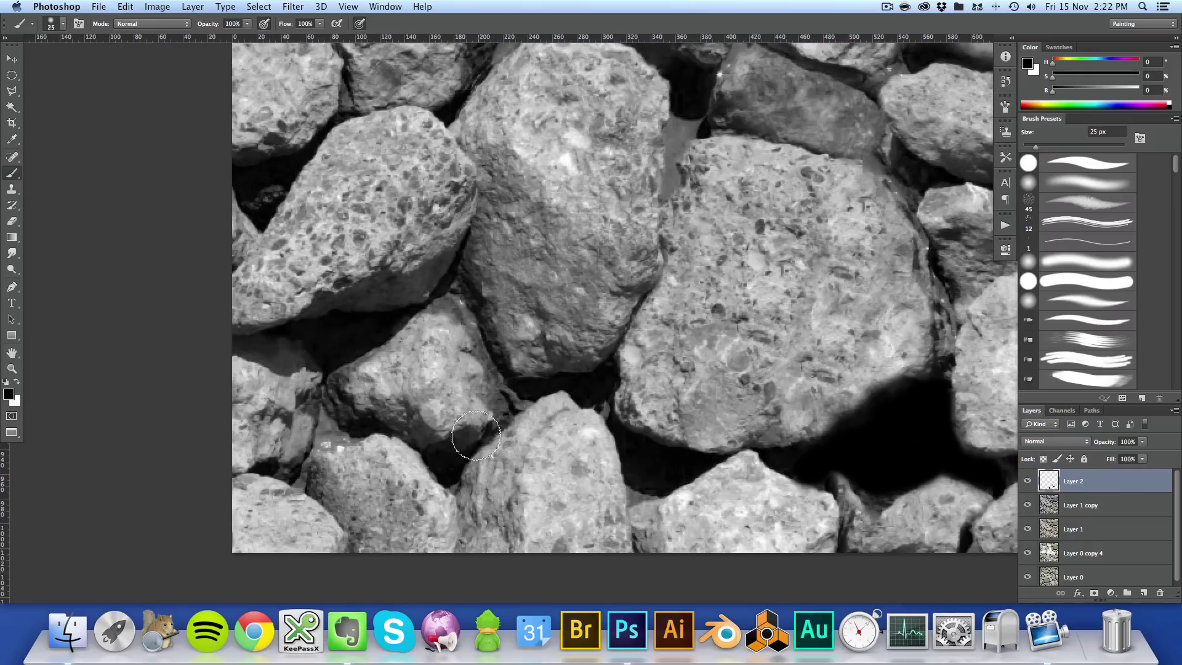
# - Darken the thin crevices between the small lower-left stones with black brush strokes at 10 px and 15 px
pyautogui.press('[')
pyautogui.press('[')
pyautogui.press('[')
pyautogui.moveTo(517, 394)
pyautogui.mouseDown()
pyautogui.moveTo(498, 422)
pyautogui.moveTo(515, 390)
pyautogui.moveTo(472, 442)
pyautogui.moveTo(511, 404)
pyautogui.mouseUp()
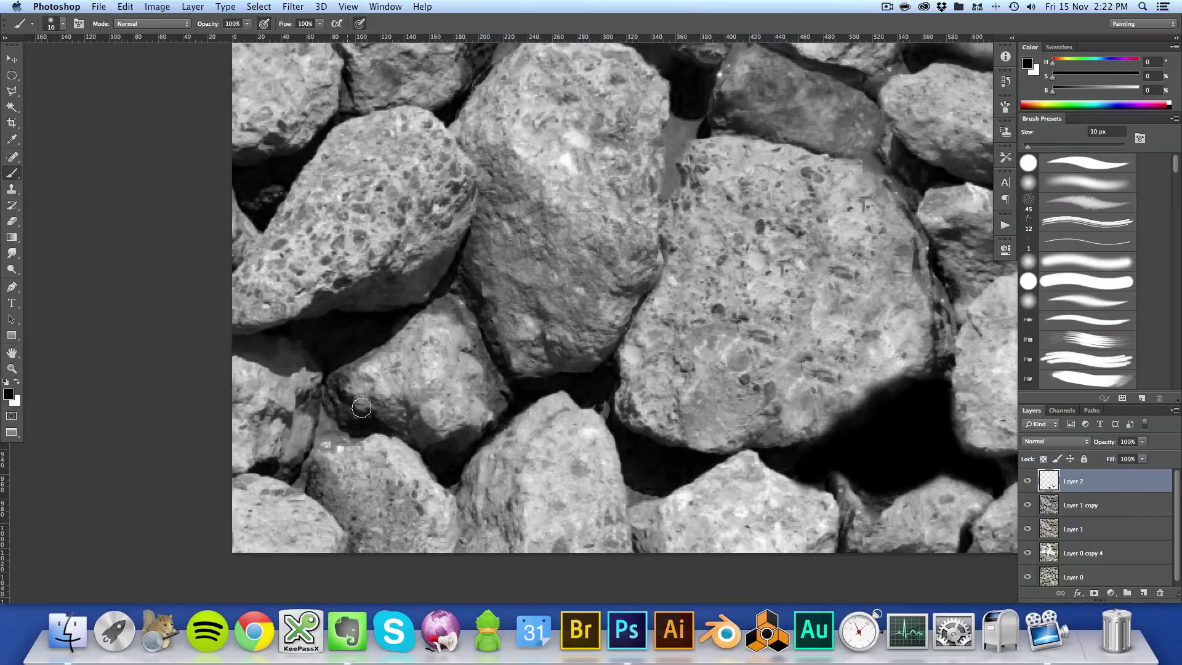
pyautogui.press(']')
pyautogui.moveTo(320, 392)
pyautogui.mouseDown()
pyautogui.moveTo(323, 422)
pyautogui.moveTo(344, 431)
pyautogui.moveTo(294, 481)
pyautogui.moveTo(324, 387)
pyautogui.mouseUp()
# - Paint the light gap between the tall stone and the large central stone black with the 15 px brush
pyautogui.scroll(6, 324, 387)
pyautogui.hscroll(4, 324, 387)
pyautogui.moveTo(398, 201)
pyautogui.mouseDown()
pyautogui.moveTo(405, 211)
pyautogui.moveTo(365, 280)
pyautogui.mouseUp()
pyautogui.moveTo(576, 285)
pyautogui.mouseDown()
pyautogui.moveTo(569, 337)
pyautogui.moveTo(584, 267)
pyautogui.moveTo(582, 295)
pyautogui.moveTo(570, 281)
pyautogui.moveTo(562, 354)
pyautogui.moveTo(573, 304)
pyautogui.mouseUp()
pyautogui.press('super+z')
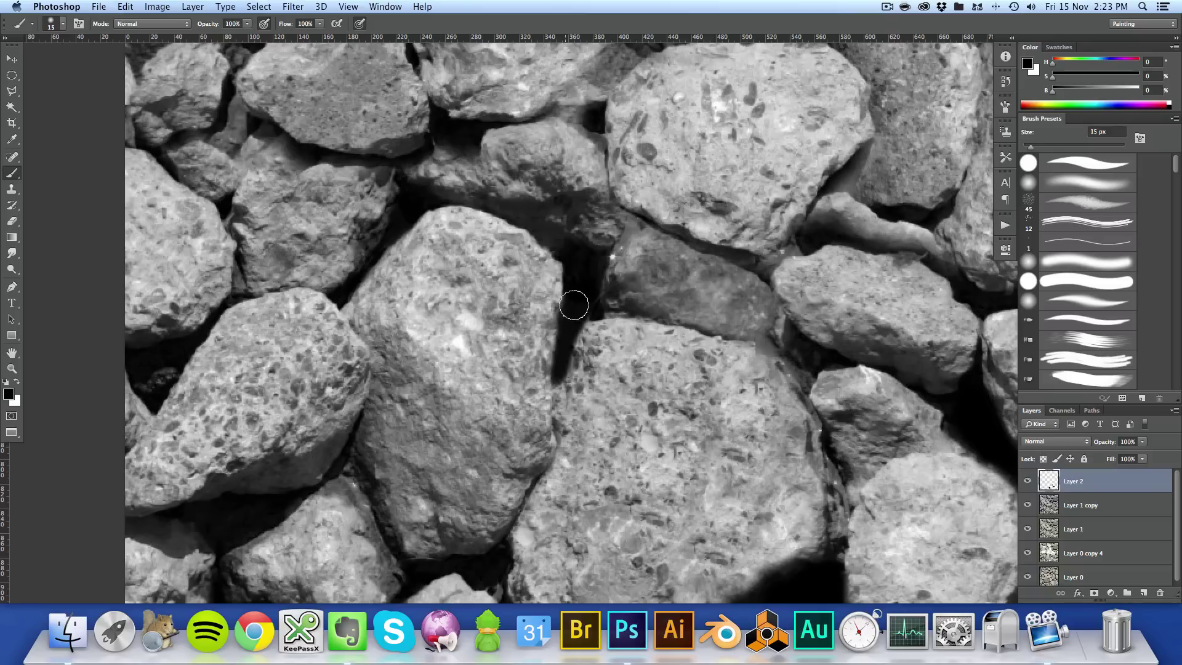
# - Paint the crevices around the two small round stones near the image's right edge black
pyautogui.hscroll(10, 589, 306)
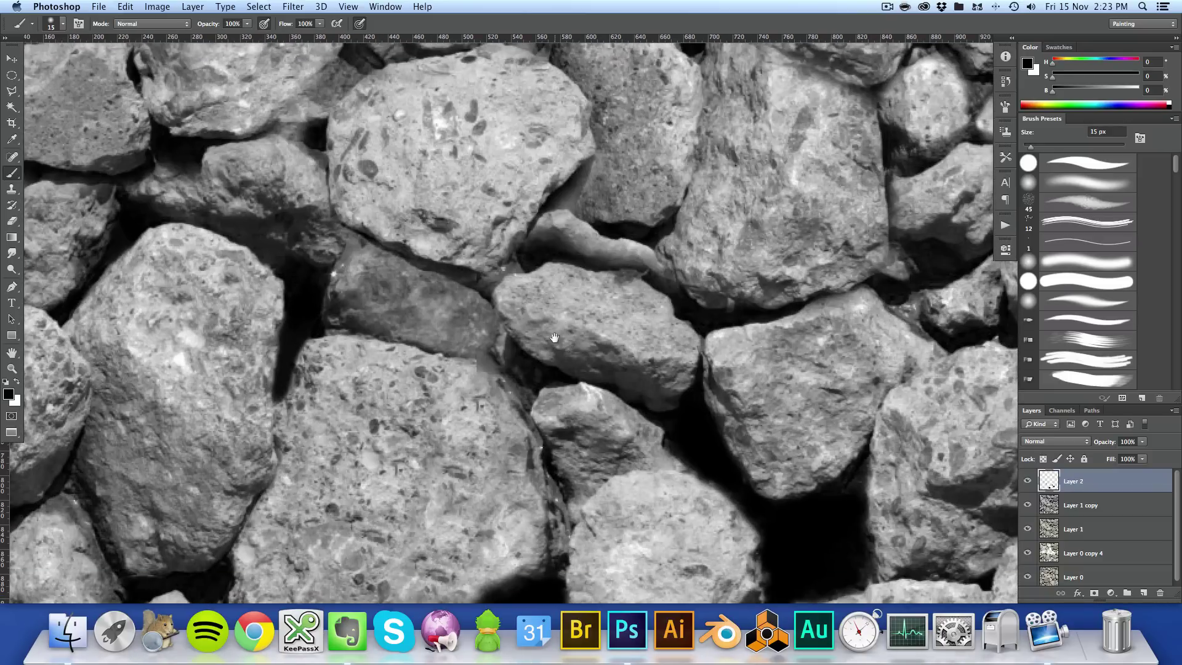
pyautogui.moveTo(550, 348); pyautogui.dragTo(525, 379)
pyautogui.moveTo(778, 148); pyautogui.dragTo(638, 327)
pyautogui.hscroll(5, 636, 326)
pyautogui.scroll(-2, 637, 327)
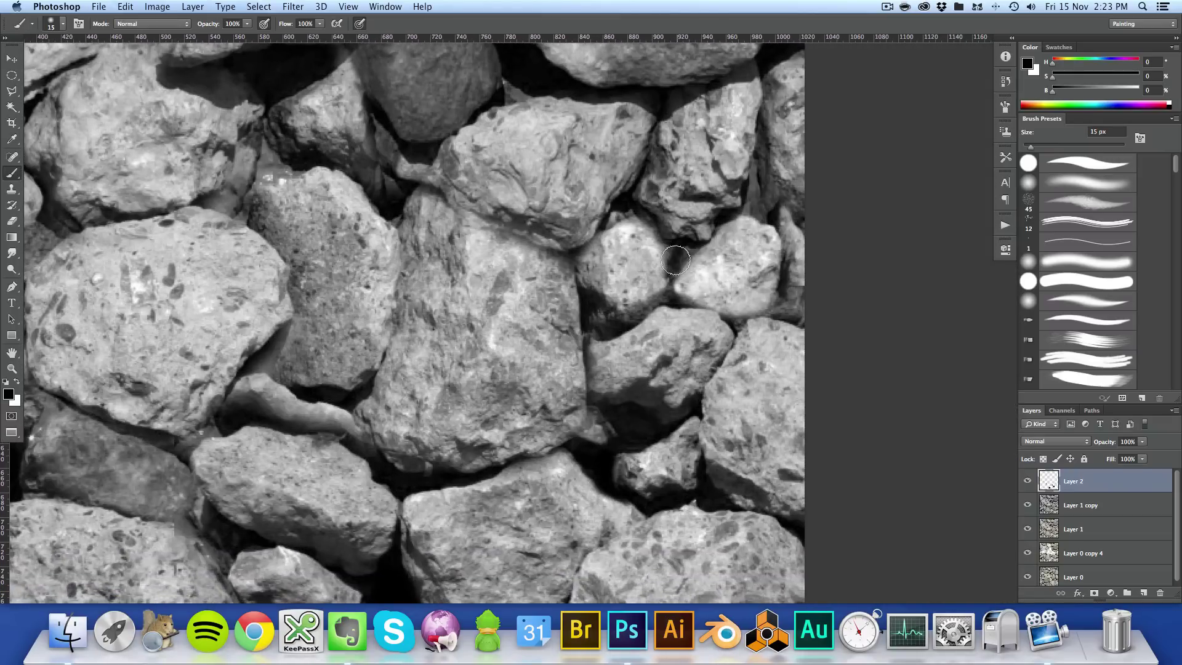
pyautogui.hscroll(8, 543, 353)
pyautogui.scroll(6, 543, 353)
pyautogui.moveTo(543, 353)
pyautogui.mouseDown()
pyautogui.moveTo(537, 394)
pyautogui.moveTo(530, 385)
pyautogui.mouseUp()
pyautogui.moveTo(557, 481)
pyautogui.mouseDown()
pyautogui.moveTo(624, 373)
pyautogui.moveTo(682, 339)
pyautogui.mouseUp()
# - Paint the crevice along the top of the oval stone in the middle of the image black
pyautogui.scroll(5, 662, 347)
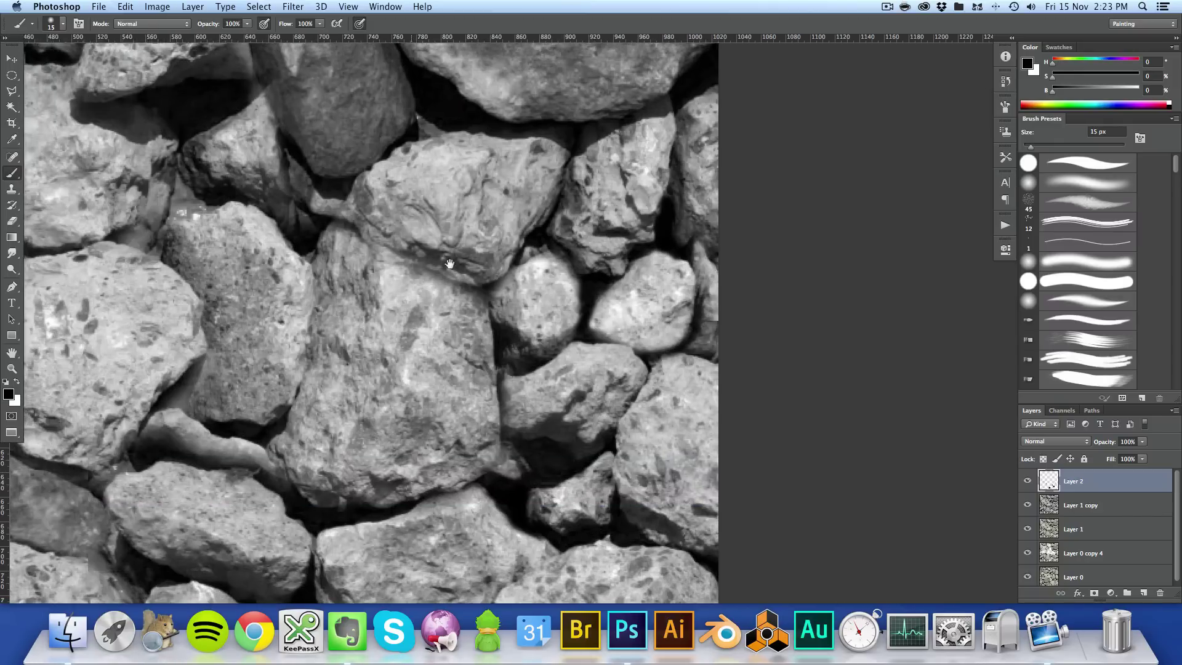
pyautogui.hscroll(-8, 652, 246)
pyautogui.moveTo(422, 275)
pyautogui.mouseDown()
pyautogui.moveTo(411, 312)
pyautogui.moveTo(428, 323)
pyautogui.moveTo(402, 331)
pyautogui.moveTo(393, 375)
pyautogui.mouseUp()
pyautogui.hscroll(-10, 532, 343)
pyautogui.scroll(-4, 532, 342)
# - Paint the soil gap between the image's left edge and the large flat stone black
pyautogui.hscroll(-9, 461, 374)
pyautogui.scroll(2, 462, 373)
pyautogui.moveTo(311, 277)
pyautogui.mouseDown()
pyautogui.moveTo(275, 149)
pyautogui.moveTo(290, 248)
pyautogui.moveTo(313, 274)
pyautogui.moveTo(322, 253)
pyautogui.moveTo(377, 324)
pyautogui.moveTo(343, 312)
pyautogui.moveTo(373, 357)
pyautogui.mouseUp()
pyautogui.hscroll(15, 397, 298)
pyautogui.scroll(-3, 397, 298)
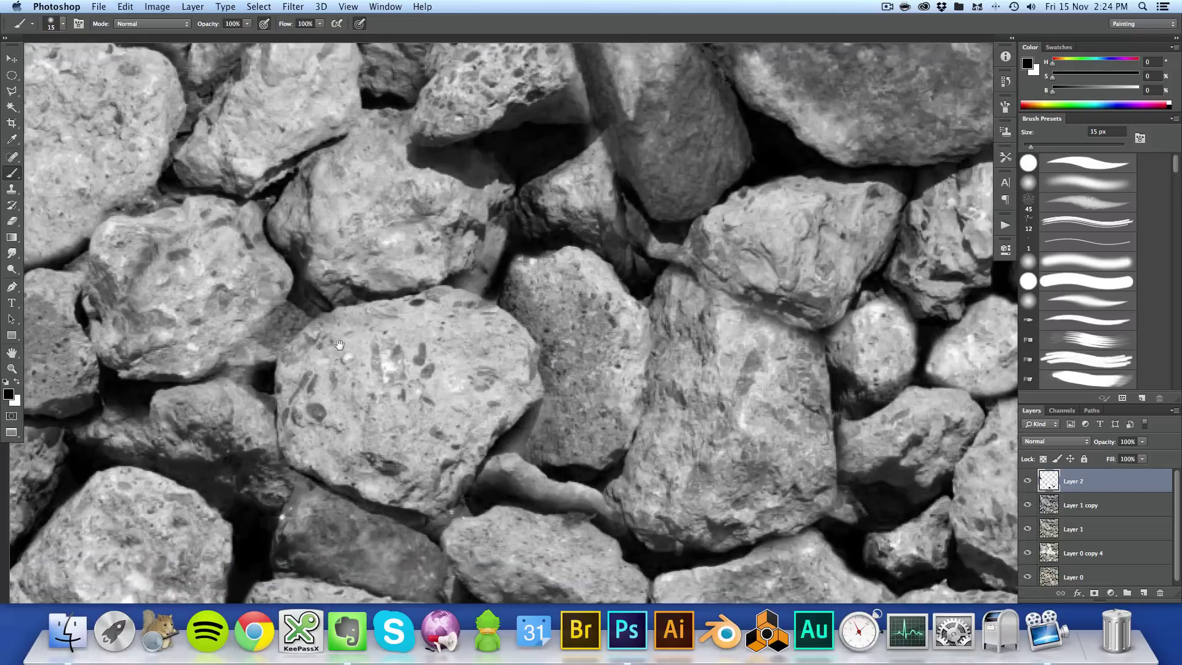
pyautogui.hscroll(-16, 397, 305)
pyautogui.hscroll(10, 429, 253)
pyautogui.scroll(10, 429, 252)
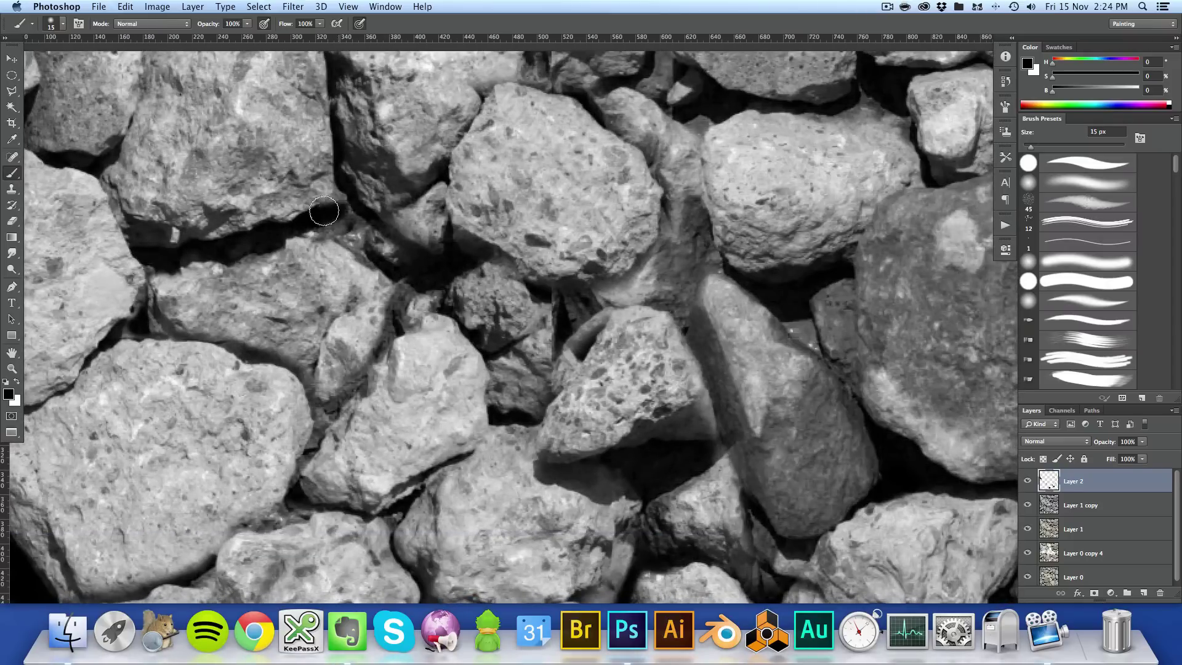
# - Paint the crevices beneath the upper-left stones black, covering the light debris between them
pyautogui.moveTo(324, 211)
pyautogui.mouseDown()
pyautogui.moveTo(380, 257)
pyautogui.moveTo(425, 271)
pyautogui.mouseUp()
pyautogui.hscroll(10, 292, 234)
pyautogui.scroll(5, 292, 235)
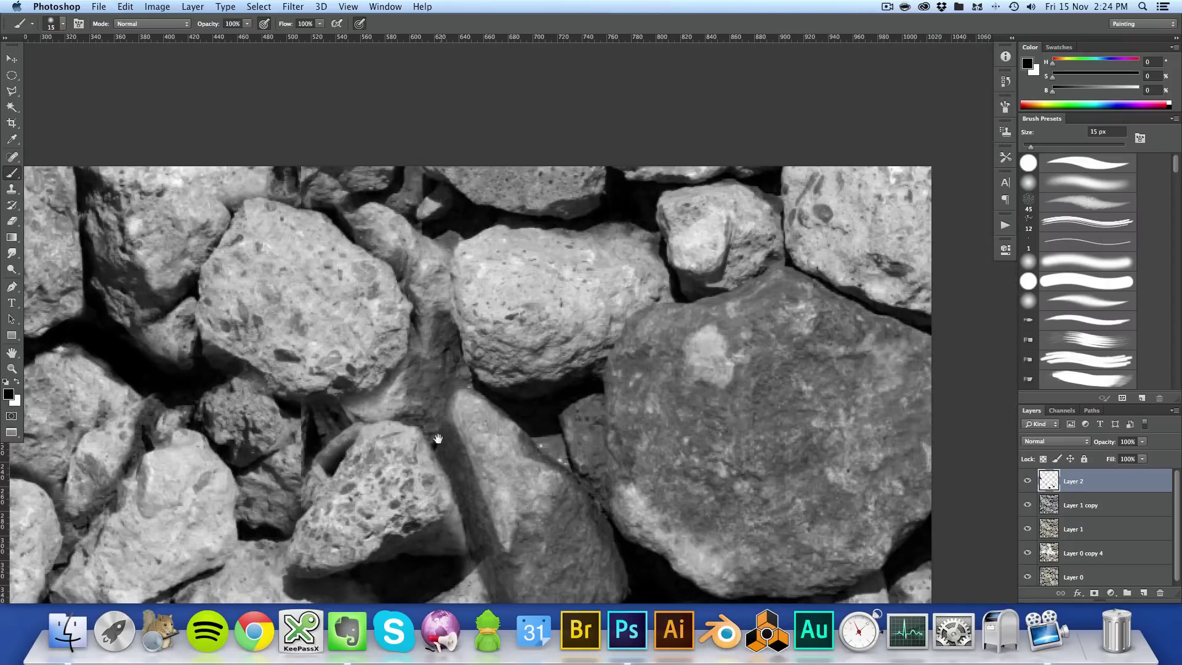
# - Place two vertical guides to compare the top and bottom edges, and paint out the small light stone near the top edge in black
pyautogui.scroll(-10, 402, 316)
pyautogui.scroll(-10, 402, 315)
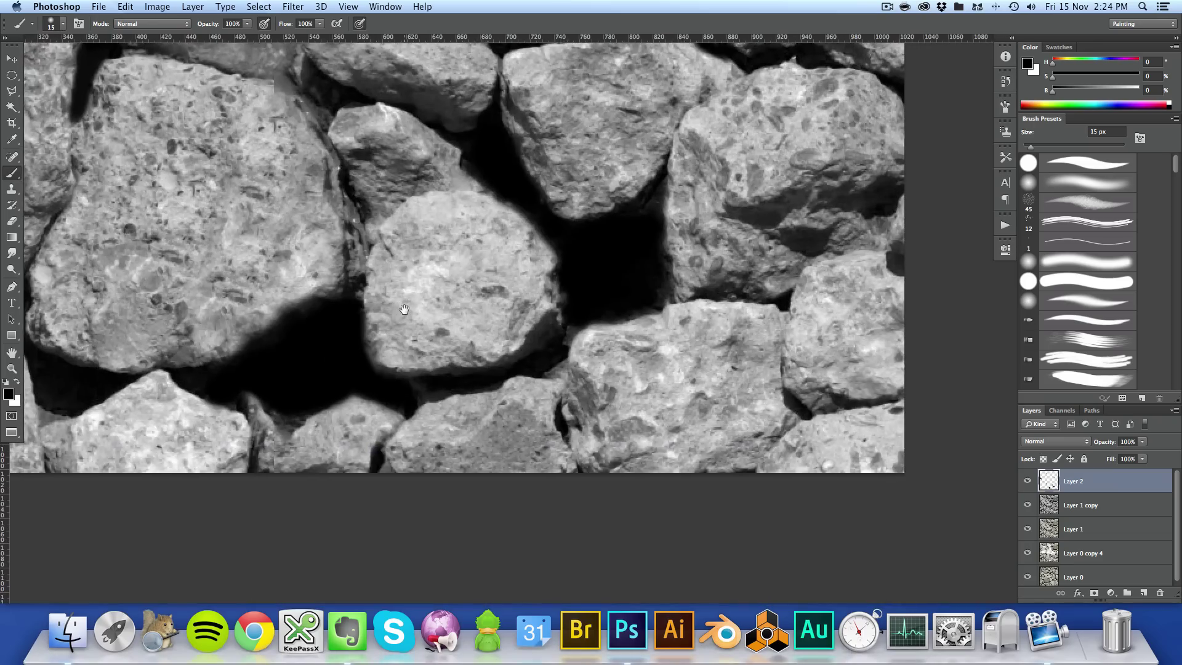
pyautogui.scroll(10, 426, 274)
pyautogui.hscroll(-3, 426, 274)
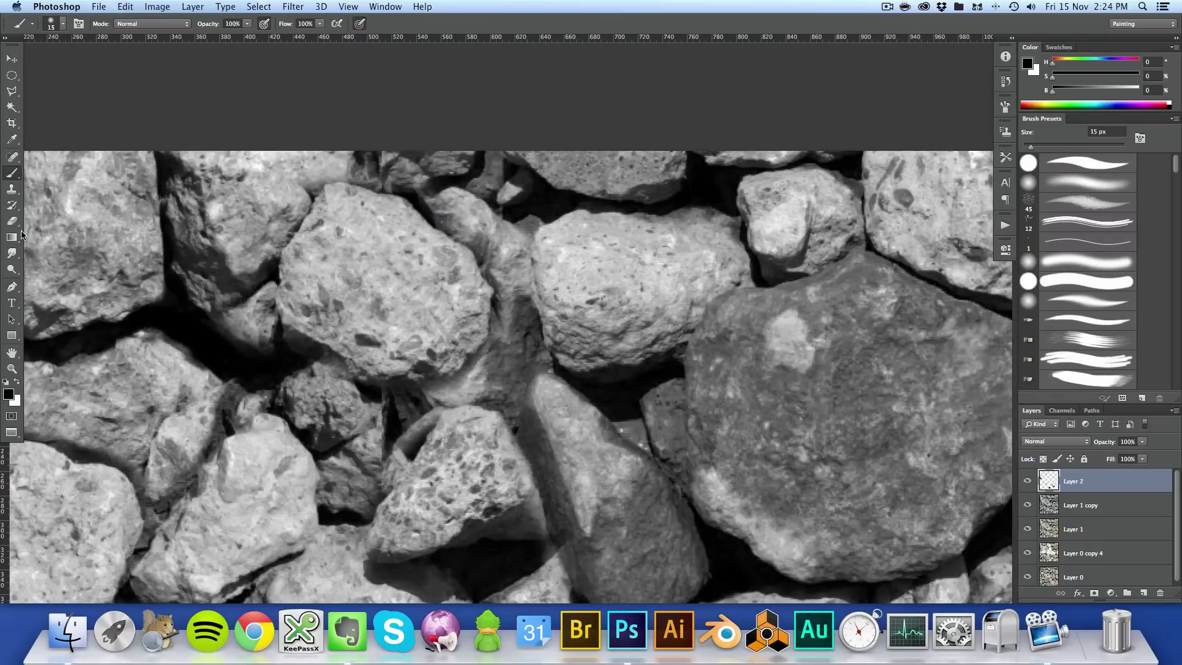
pyautogui.moveTo(5, 455); pyautogui.dragTo(485, 146)
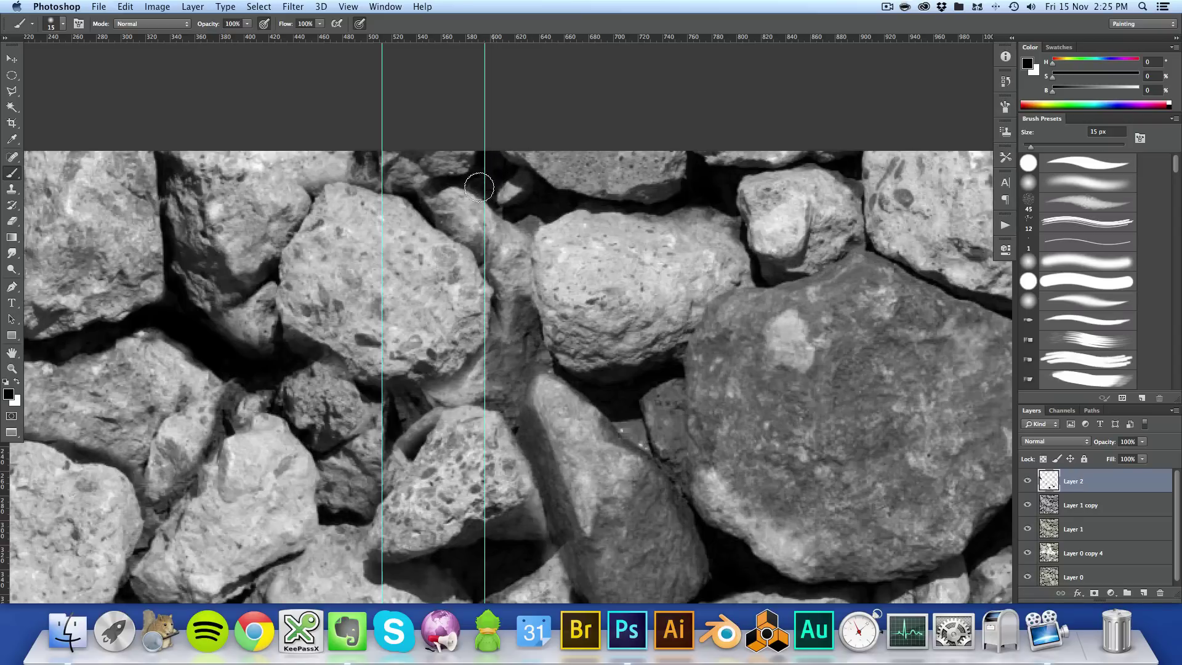
pyautogui.moveTo(520, 209)
pyautogui.mouseDown()
pyautogui.moveTo(536, 201)
pyautogui.moveTo(520, 212)
pyautogui.moveTo(549, 211)
pyautogui.moveTo(517, 176)
pyautogui.mouseUp()
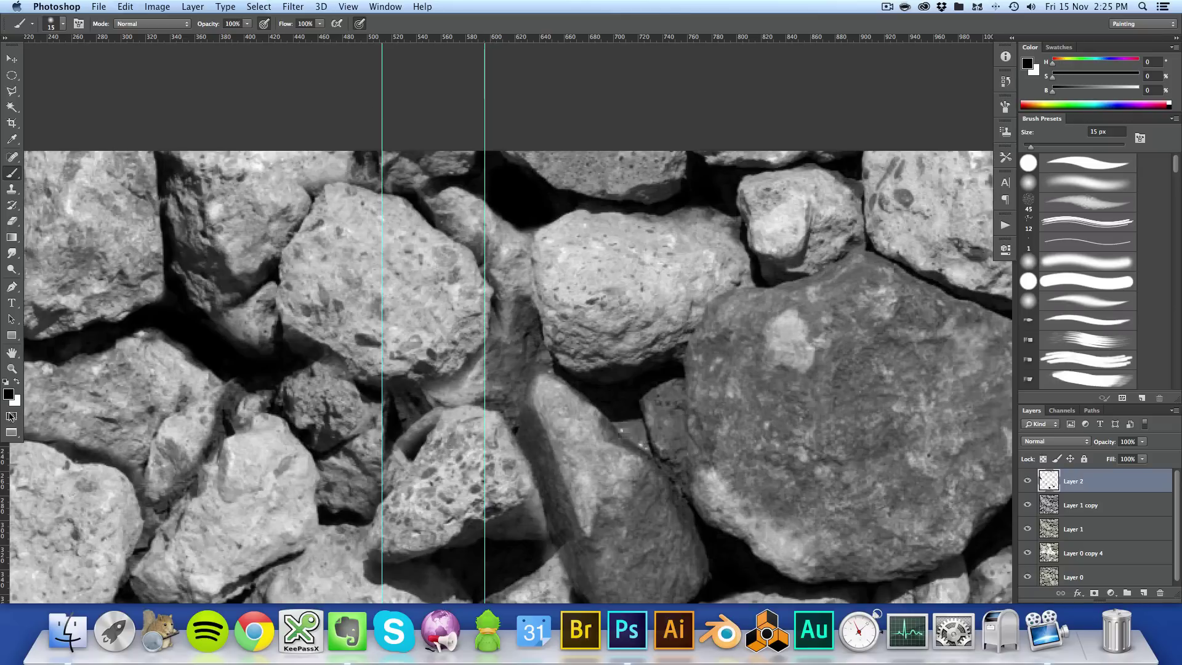
# - Add a third vertical guide just past the second, check the gap against the bottom edge, and hide the guides
pyautogui.moveTo(4, 458); pyautogui.dragTo(501, 138)
pyautogui.moveTo(535, 530)
pyautogui.mouseDown()
pyautogui.moveTo(507, 325)
pyautogui.moveTo(512, 435)
pyautogui.mouseUp()
pyautogui.moveTo(453, 257)
pyautogui.mouseDown()
pyautogui.moveTo(451, 246)
pyautogui.moveTo(477, 283)
pyautogui.mouseUp()
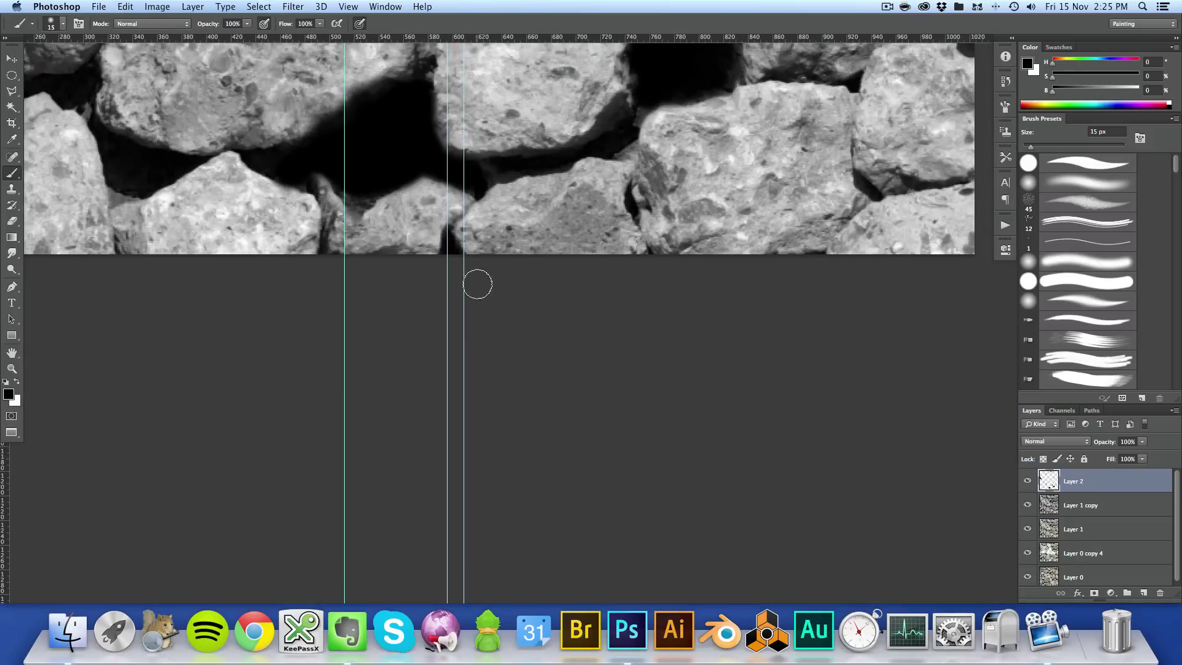
pyautogui.press('super+semicolon')
# - Paint the remaining light crevice beside the pitted stone in the upper centre black
pyautogui.moveTo(536, 128)
pyautogui.mouseDown()
pyautogui.moveTo(538, 338)
pyautogui.moveTo(704, 368)
pyautogui.moveTo(618, 408)
pyautogui.moveTo(520, 380)
pyautogui.mouseUp()
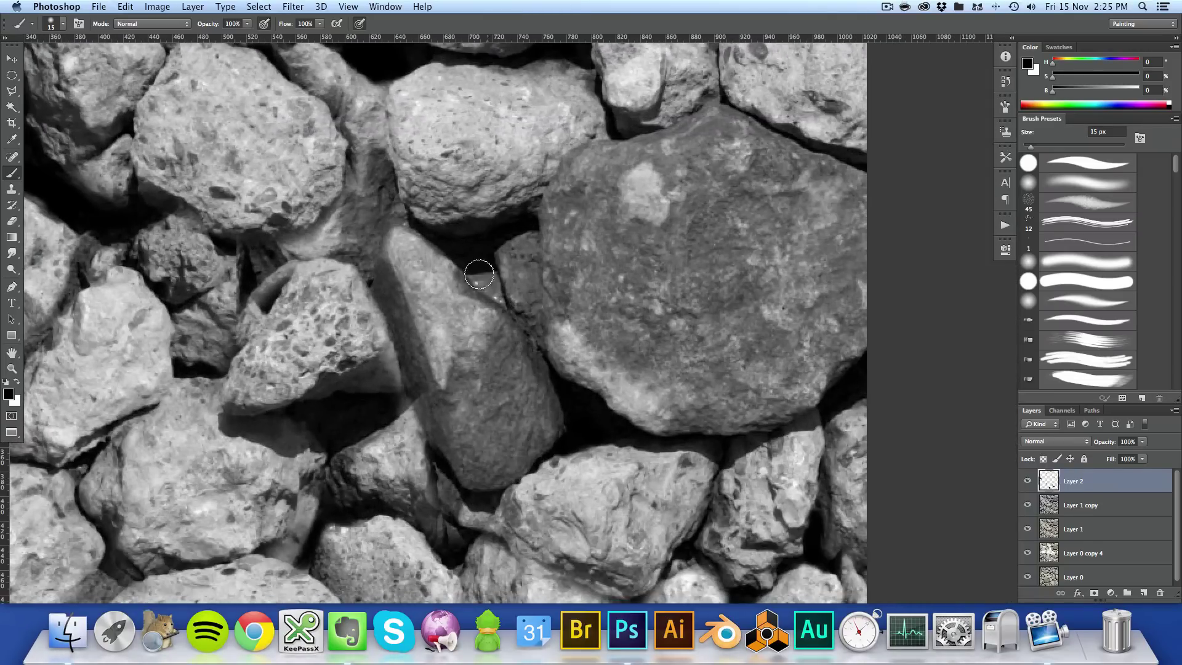
pyautogui.moveTo(479, 274)
pyautogui.mouseDown()
pyautogui.moveTo(486, 287)
pyautogui.moveTo(482, 255)
pyautogui.mouseUp()
pyautogui.moveTo(412, 502); pyautogui.dragTo(631, 321)
pyautogui.moveTo(531, 185)
pyautogui.mouseDown()
pyautogui.moveTo(516, 311)
pyautogui.moveTo(547, 341)
pyautogui.mouseUp()
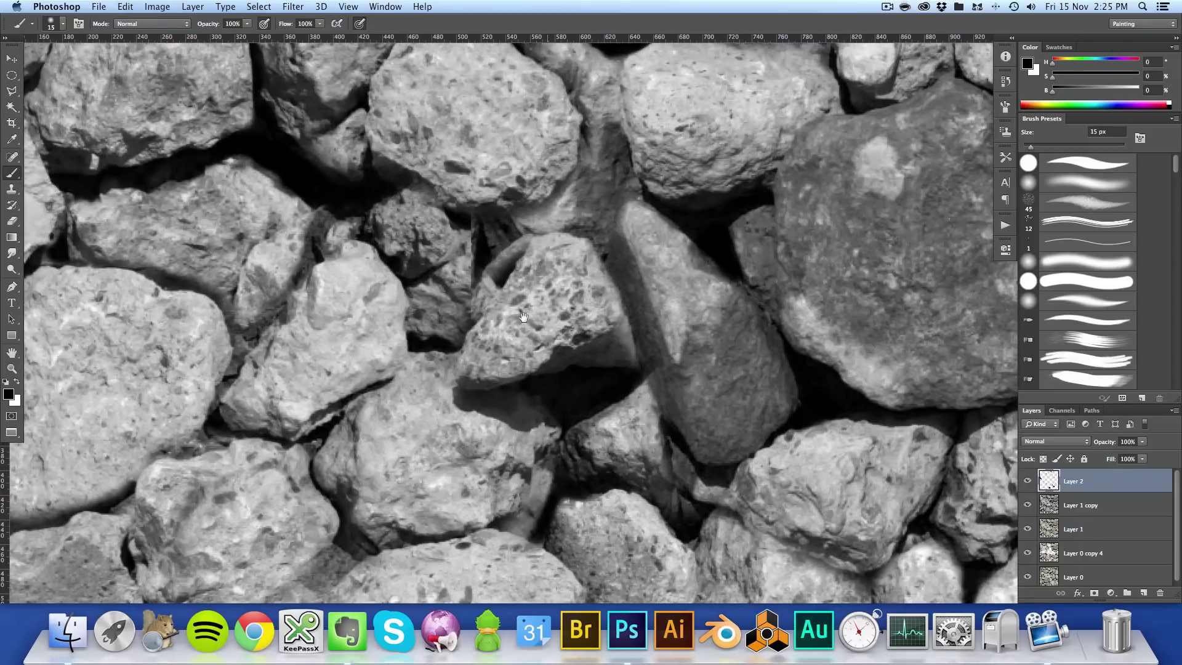
pyautogui.moveTo(466, 221); pyautogui.dragTo(493, 235)
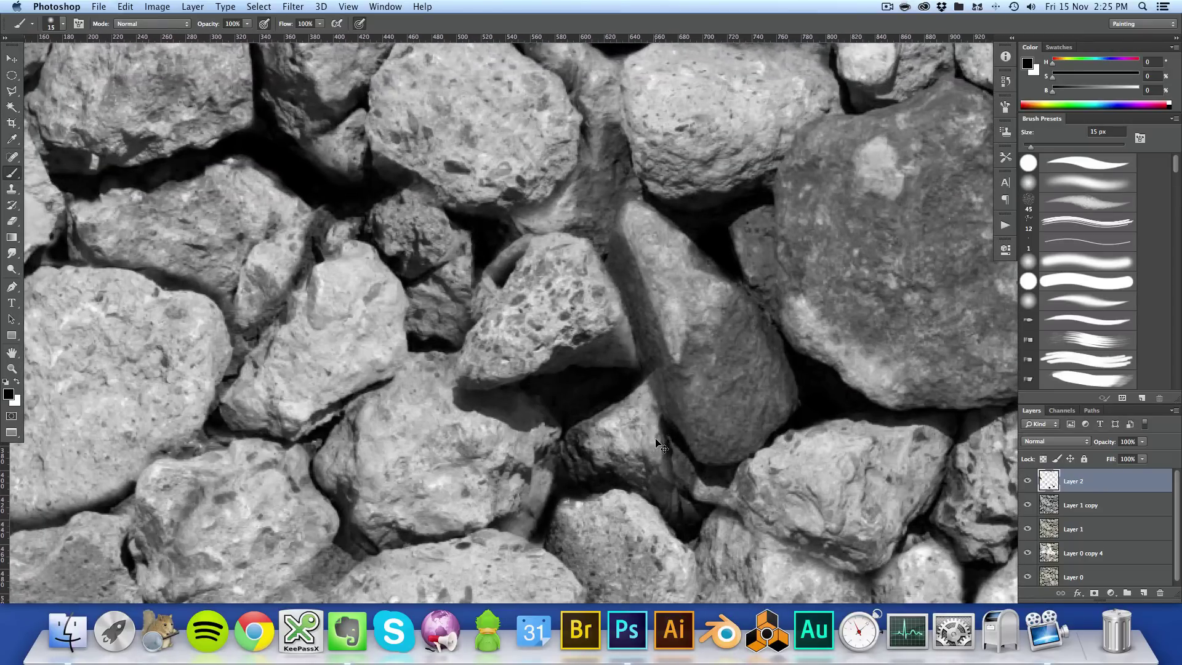
# - Merge the painted Layer 2 with the black-and-white Layer 1 copy into one layer
pyautogui.press('super+0')
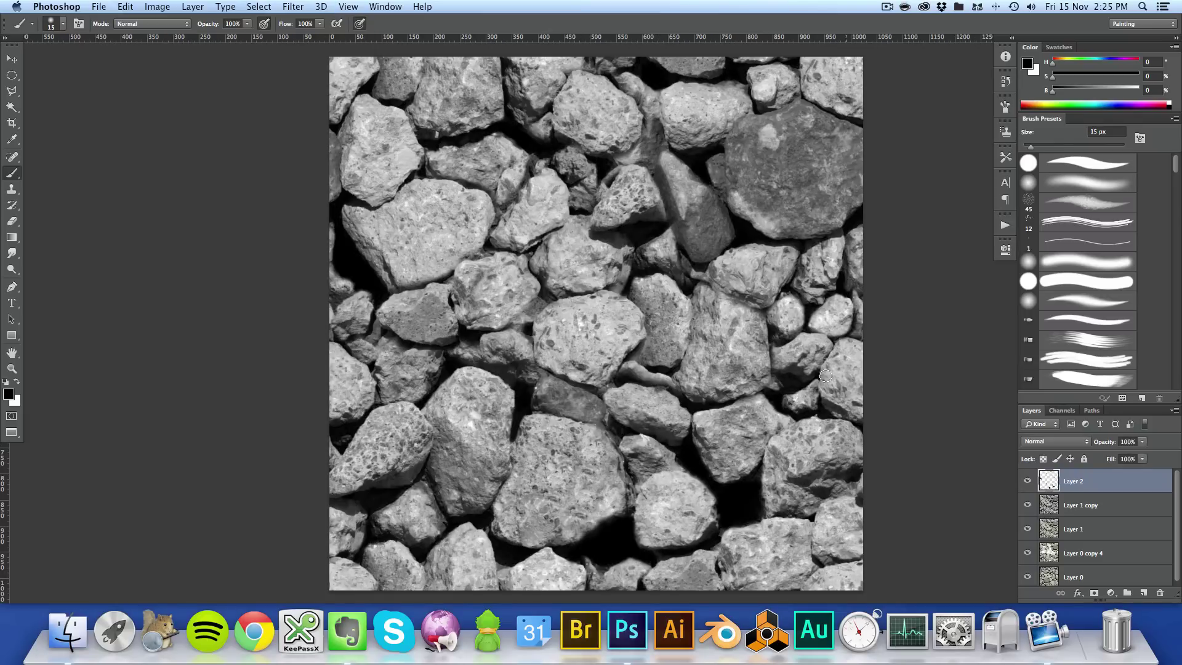
pyautogui.press('super+minus')
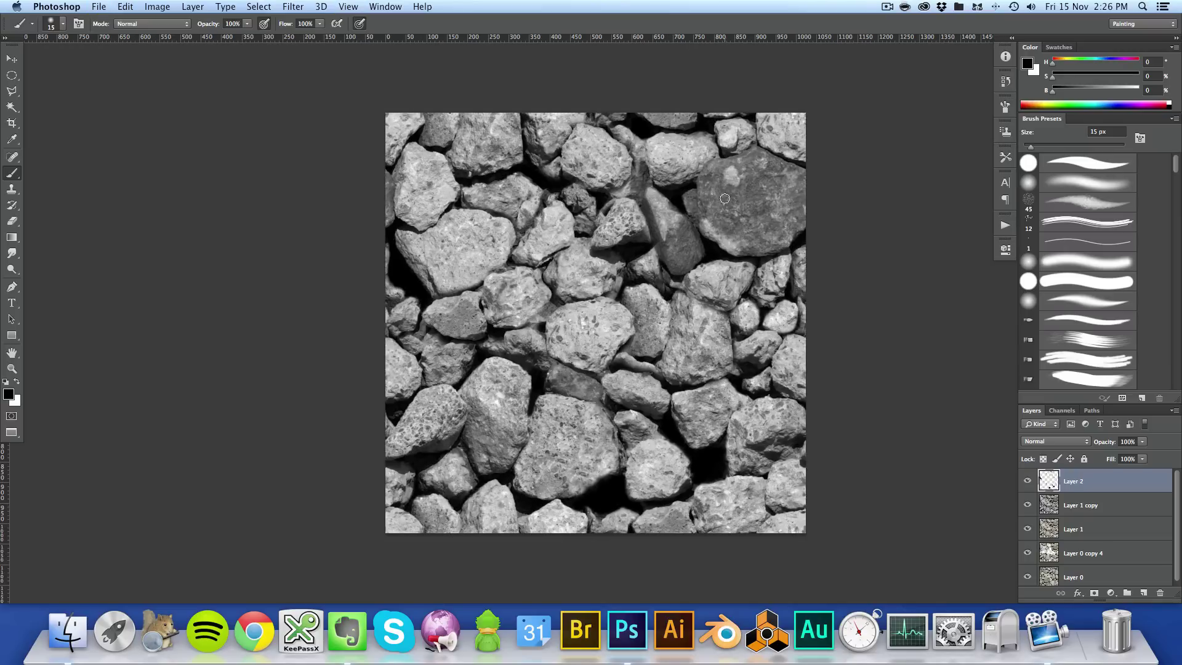
pyautogui.keyDown('shift'); pyautogui.click(1085, 511); pyautogui.keyUp('shift')
pyautogui.rightClick(1084, 482)
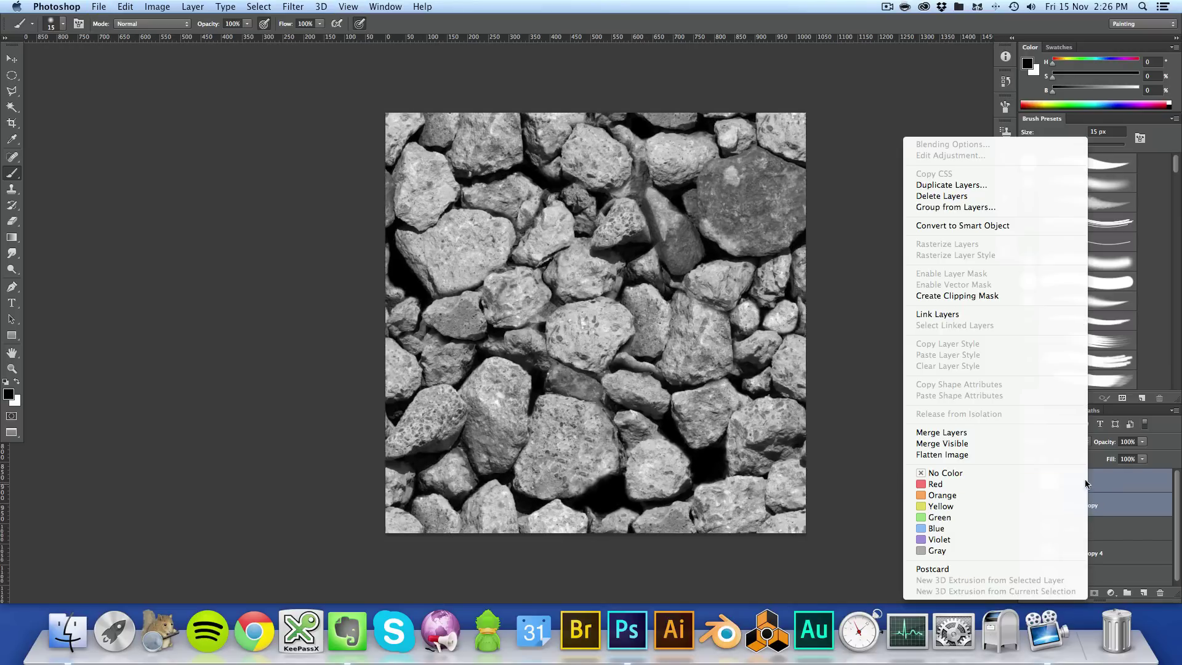
pyautogui.click(992, 432)
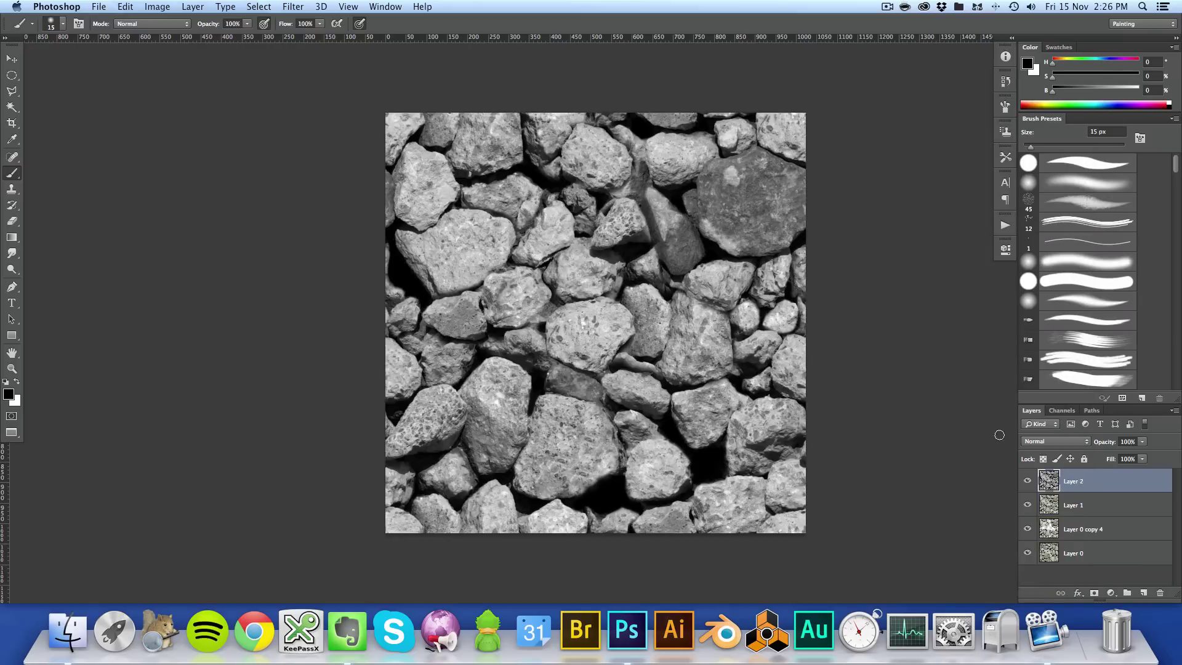
# - Copy the whole merged black-and-white image, undo the merge, and paste the copy as a new layer above Layer 2
pyautogui.press('super+a')
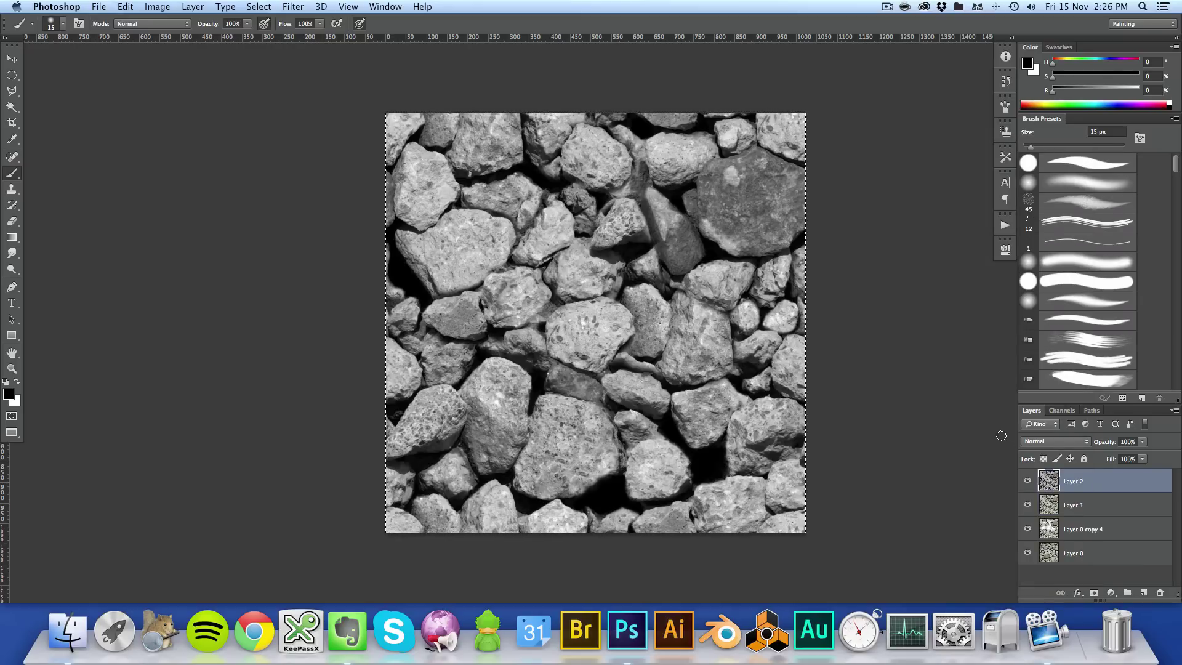
pyautogui.press('super+alt+z')
pyautogui.press('super+alt+z')
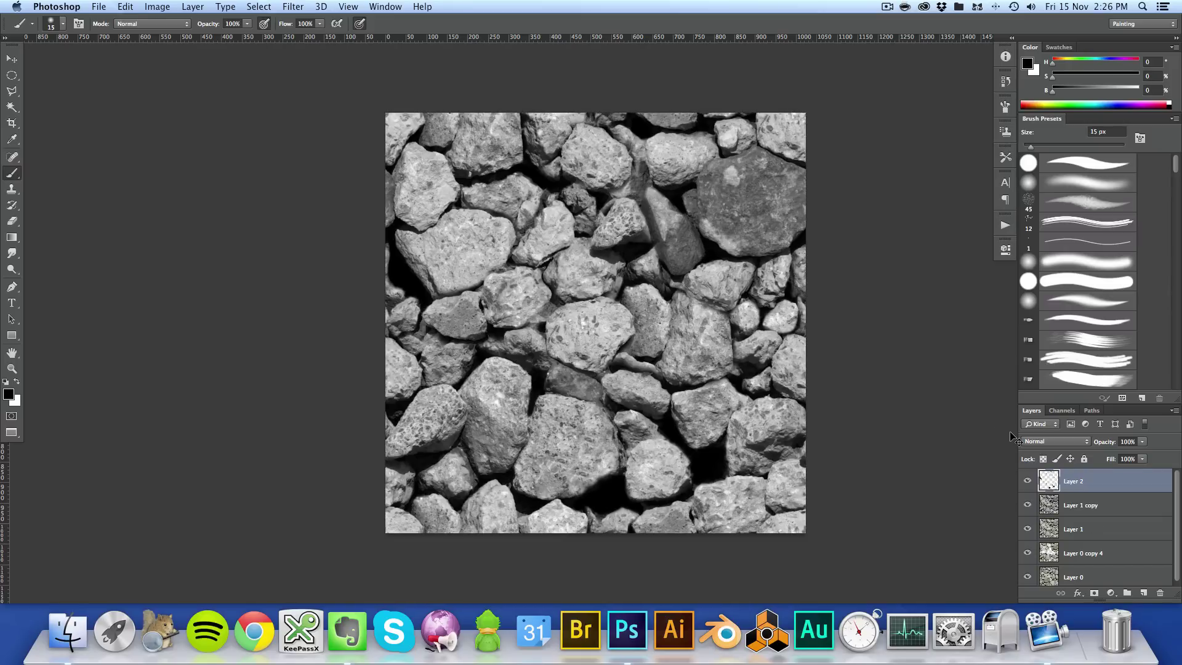
pyautogui.press('super+v')
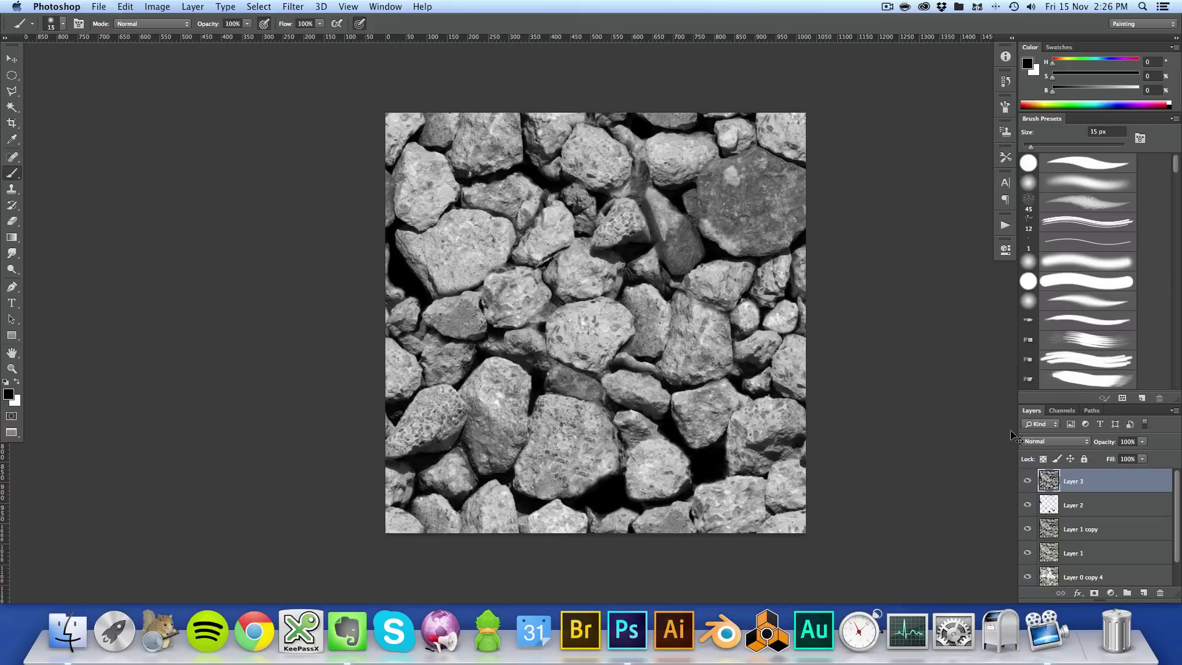
pyautogui.click(1027, 482)
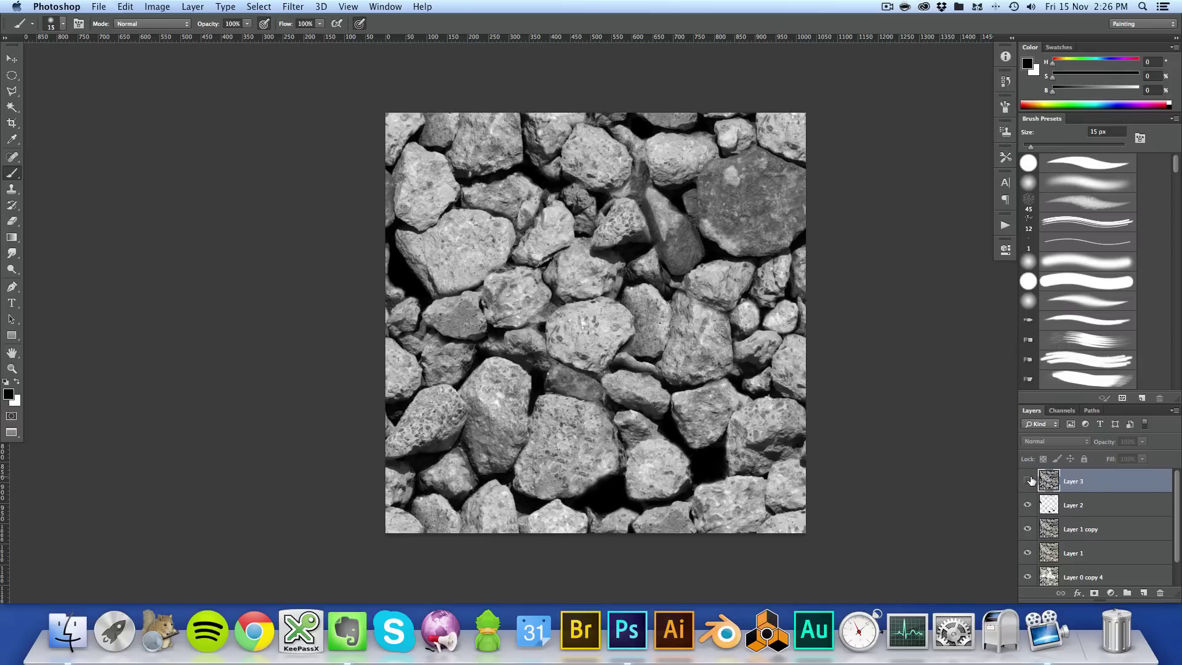
pyautogui.click(1028, 481)
# - Examine the stones and the dark gaps between them across the whole black-and-white texture
pyautogui.moveTo(818, 441); pyautogui.dragTo(713, 437)
pyautogui.press('super+plus')
pyautogui.hscroll(-5, 723, 348)
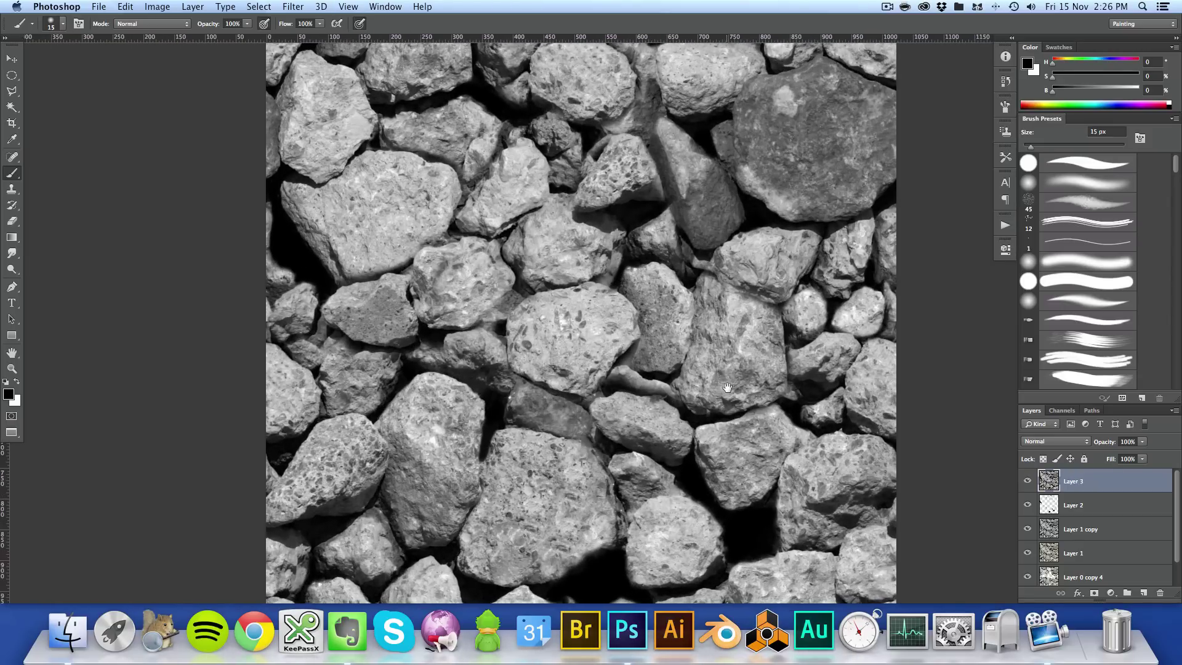
pyautogui.moveTo(727, 387); pyautogui.dragTo(723, 387)
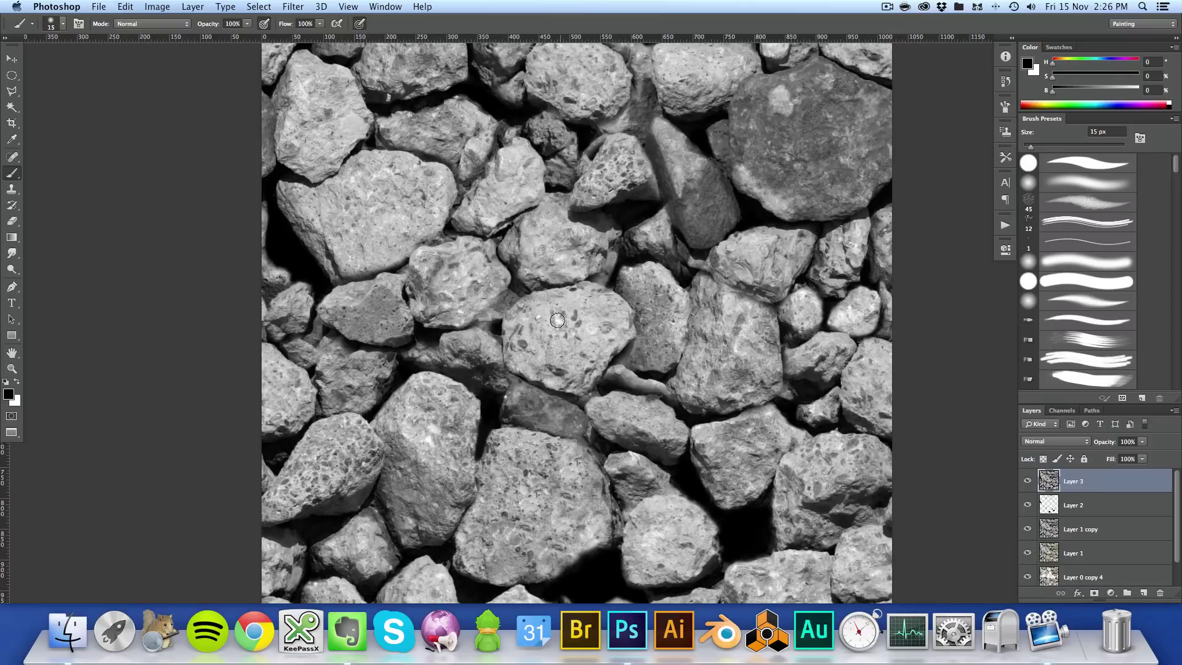
pyautogui.moveTo(564, 484); pyautogui.dragTo(574, 333)
pyautogui.moveTo(600, 262); pyautogui.dragTo(517, 446)
pyautogui.moveTo(416, 325); pyautogui.dragTo(481, 352)
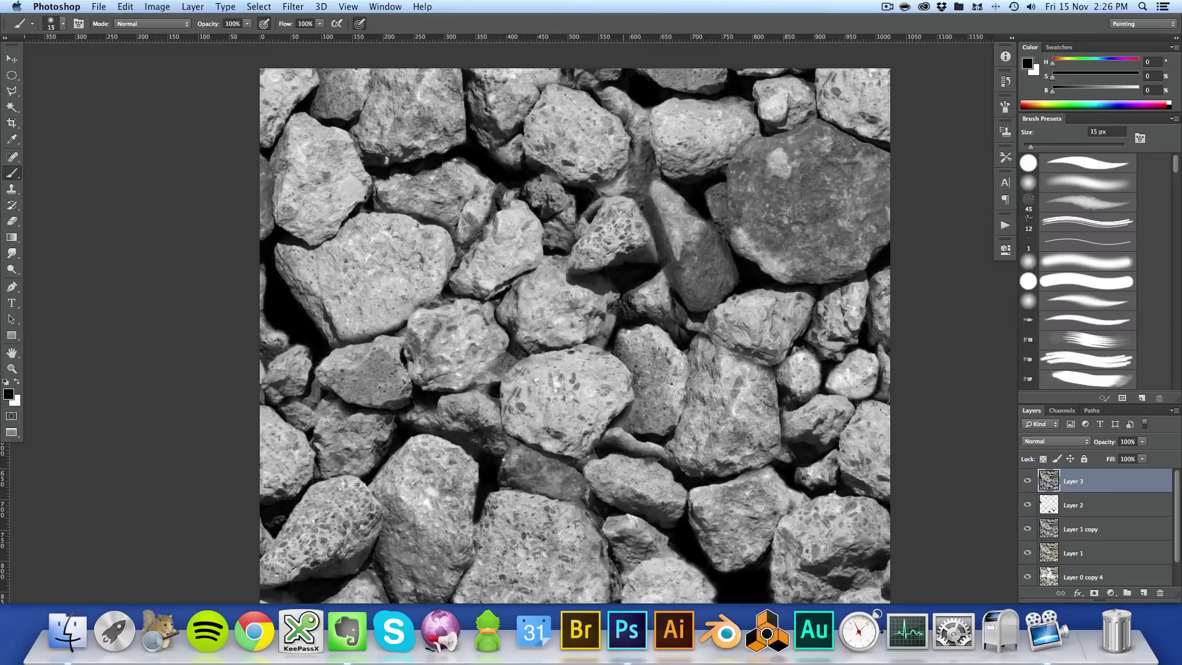
pyautogui.scroll(5, 557, 356)
pyautogui.hscroll(2, 557, 356)
pyautogui.scroll(-6, 557, 355)
pyautogui.hscroll(-2, 557, 355)
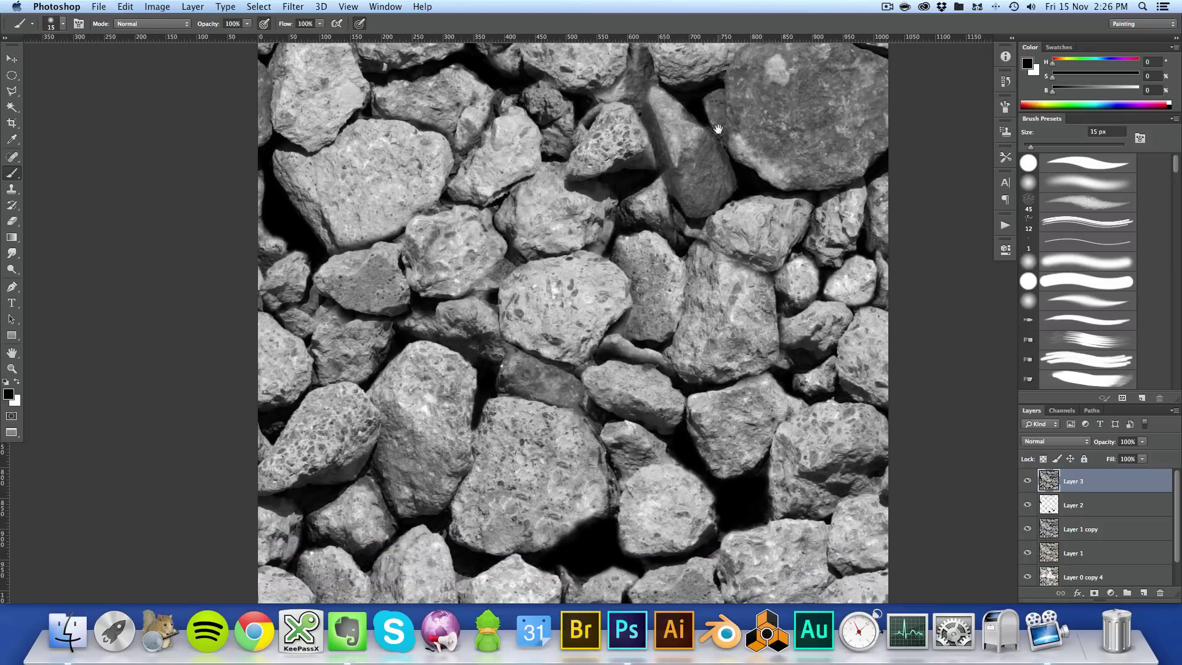
pyautogui.scroll(4, 718, 129)
pyautogui.hscroll(2, 718, 129)
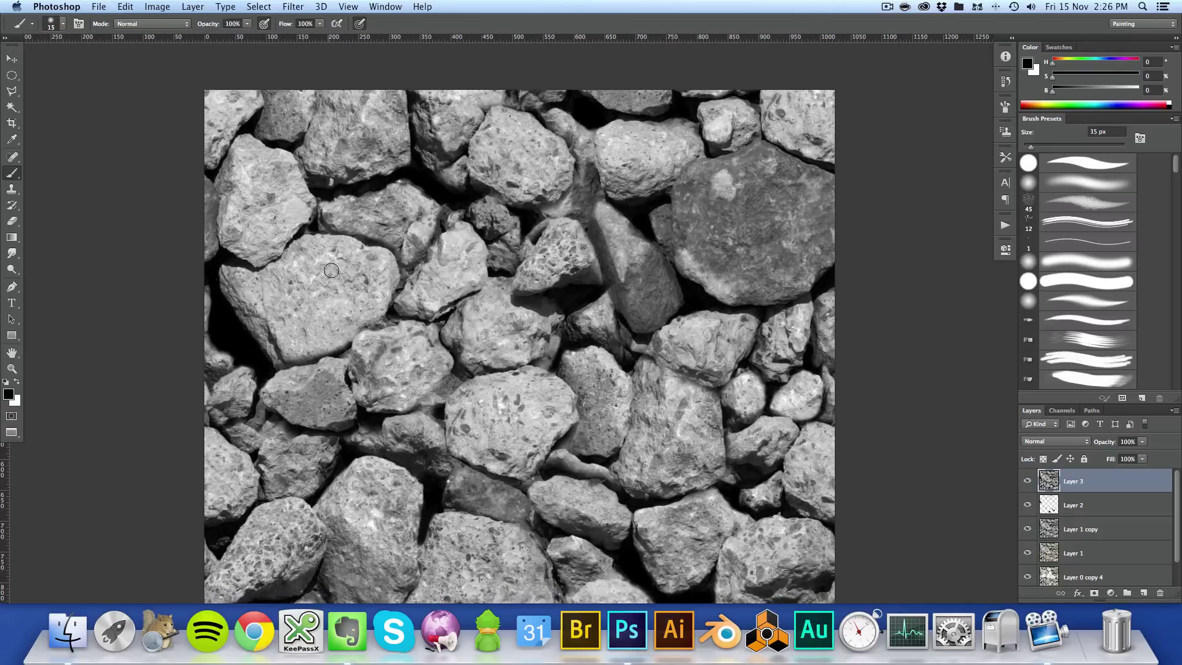
pyautogui.moveTo(510, 555); pyautogui.dragTo(539, 316)
pyautogui.scroll(4, 539, 315)
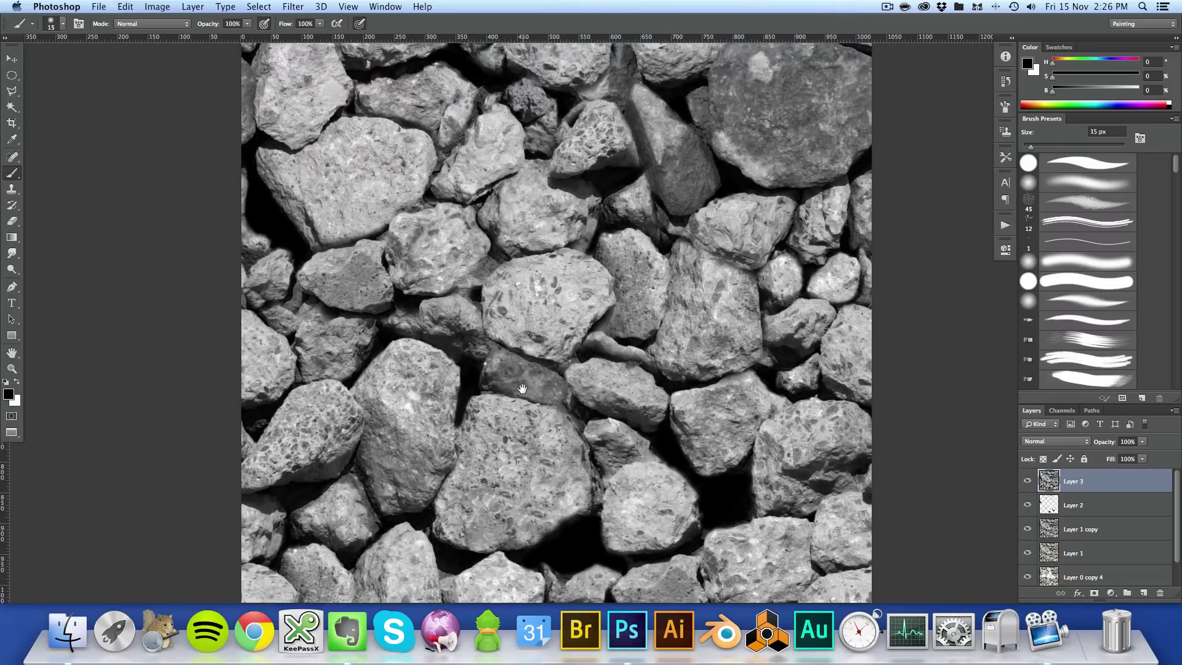
pyautogui.moveTo(522, 388)
pyautogui.mouseDown()
pyautogui.moveTo(545, 351)
pyautogui.moveTo(515, 383)
pyautogui.mouseUp()
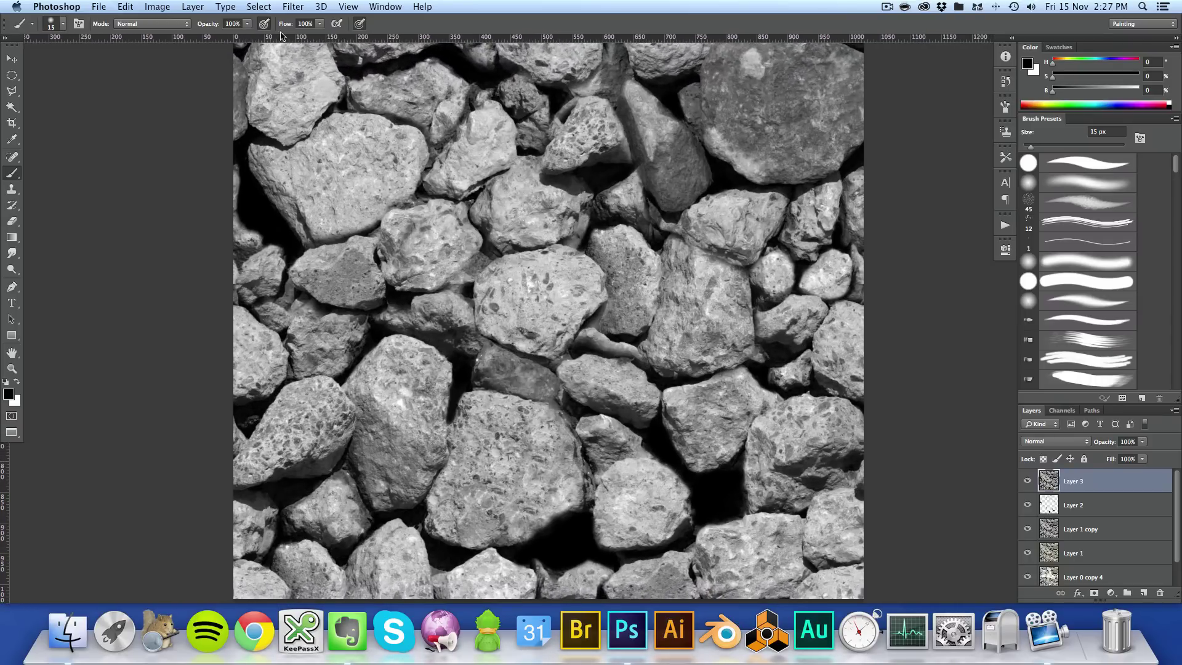
# - Apply Levels to the pasted top layer with the black input level set to 182
pyautogui.click(143, 6)
pyautogui.moveTo(166, 41)
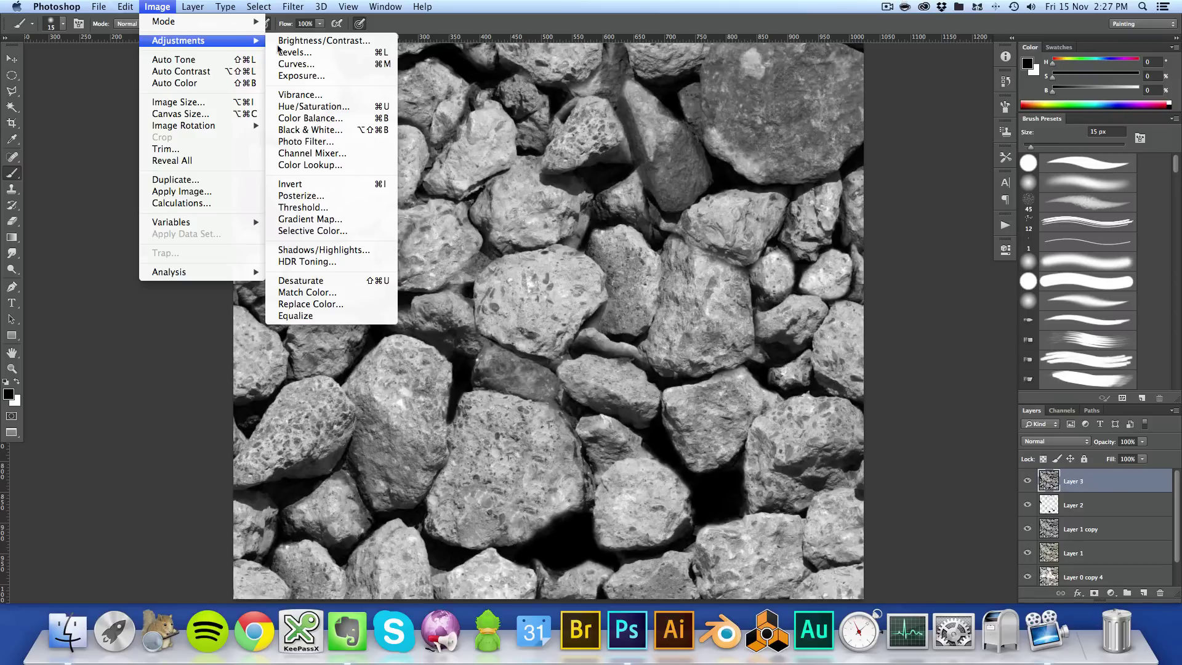
pyautogui.click(296, 52)
pyautogui.moveTo(1017, 284); pyautogui.dragTo(814, 267)
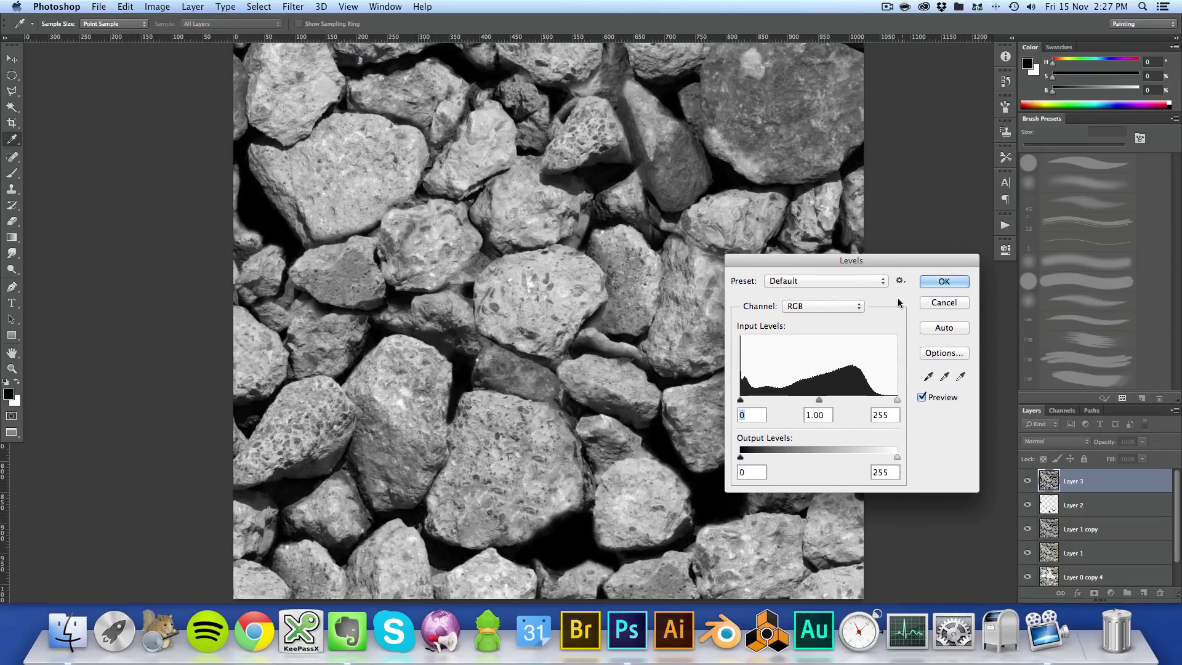
pyautogui.moveTo(739, 400); pyautogui.dragTo(855, 404)
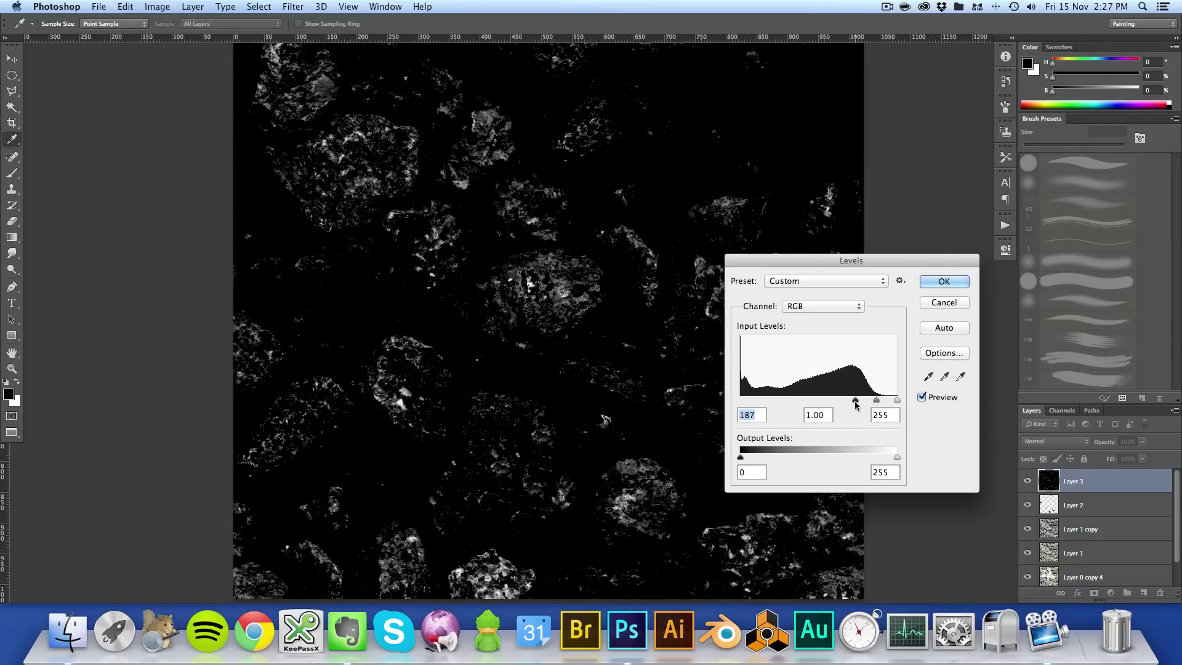
pyautogui.moveTo(858, 401); pyautogui.dragTo(861, 404)
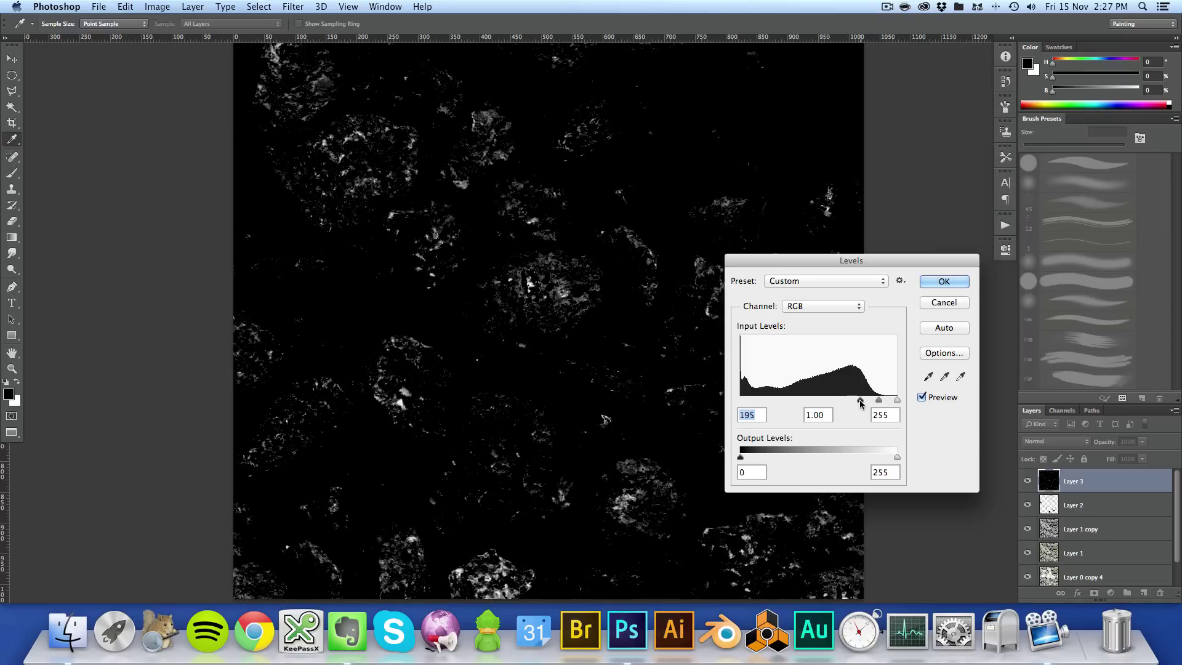
pyautogui.moveTo(861, 403)
pyautogui.mouseDown()
pyautogui.moveTo(879, 403)
pyautogui.moveTo(797, 404)
pyautogui.moveTo(852, 406)
pyautogui.mouseUp()
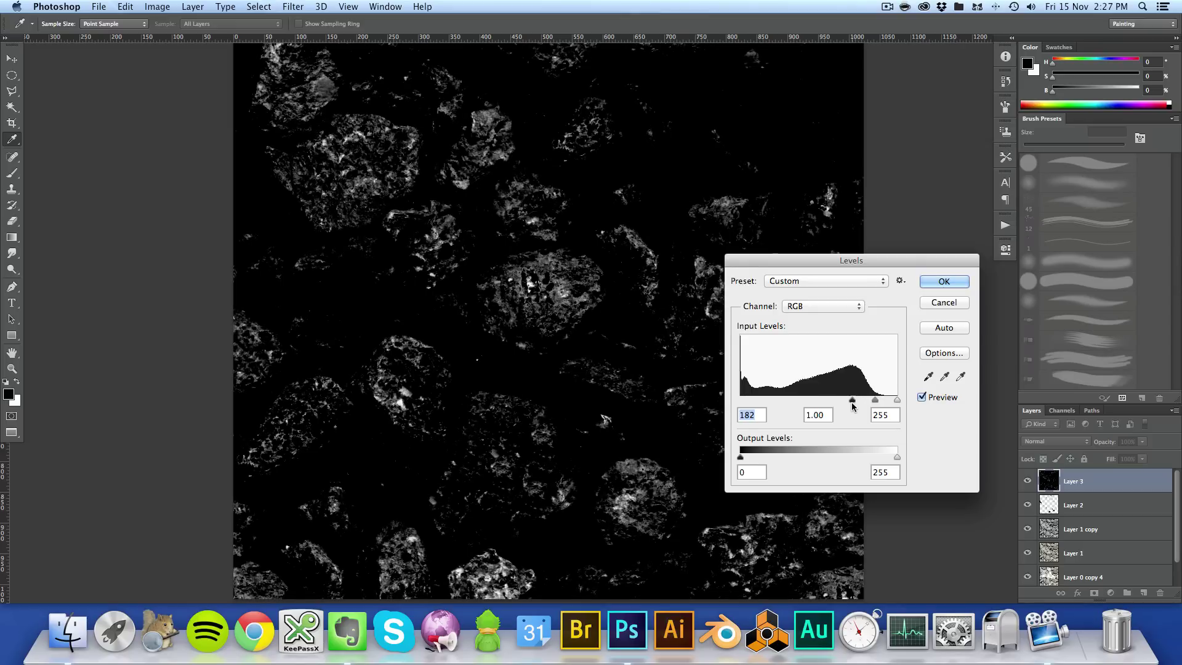
pyautogui.click(944, 283)
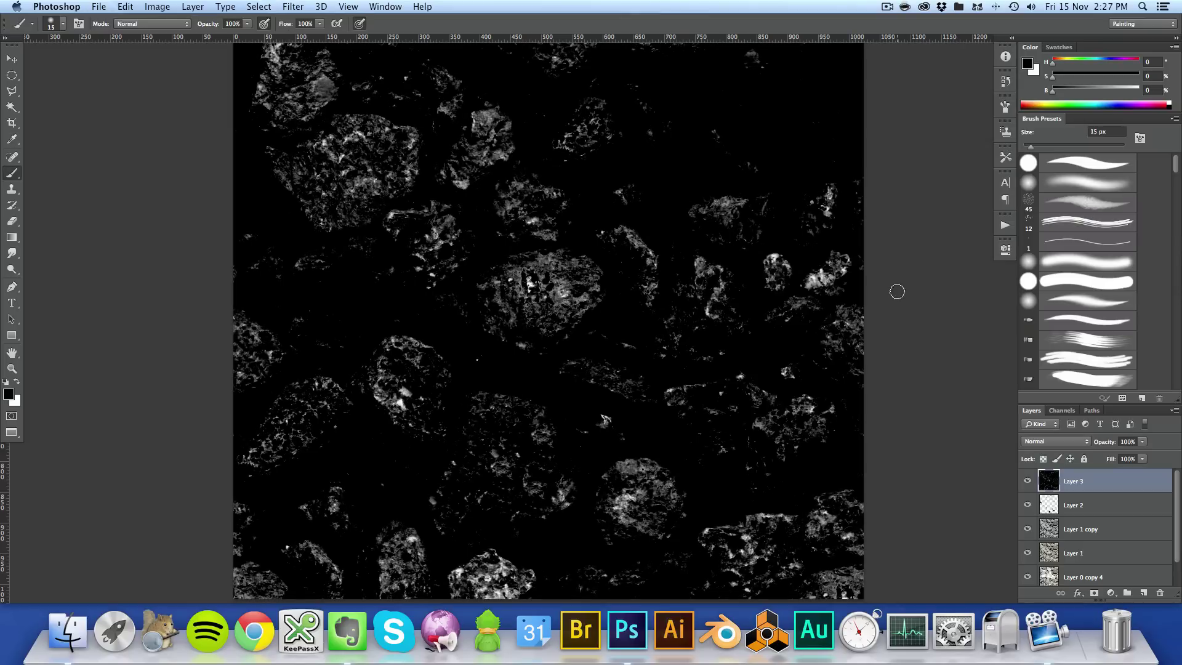
# - Check the darkened texture as a whole and save the layered document
pyautogui.press('super+minus')
pyautogui.press('b')
pyautogui.press('super+plus')
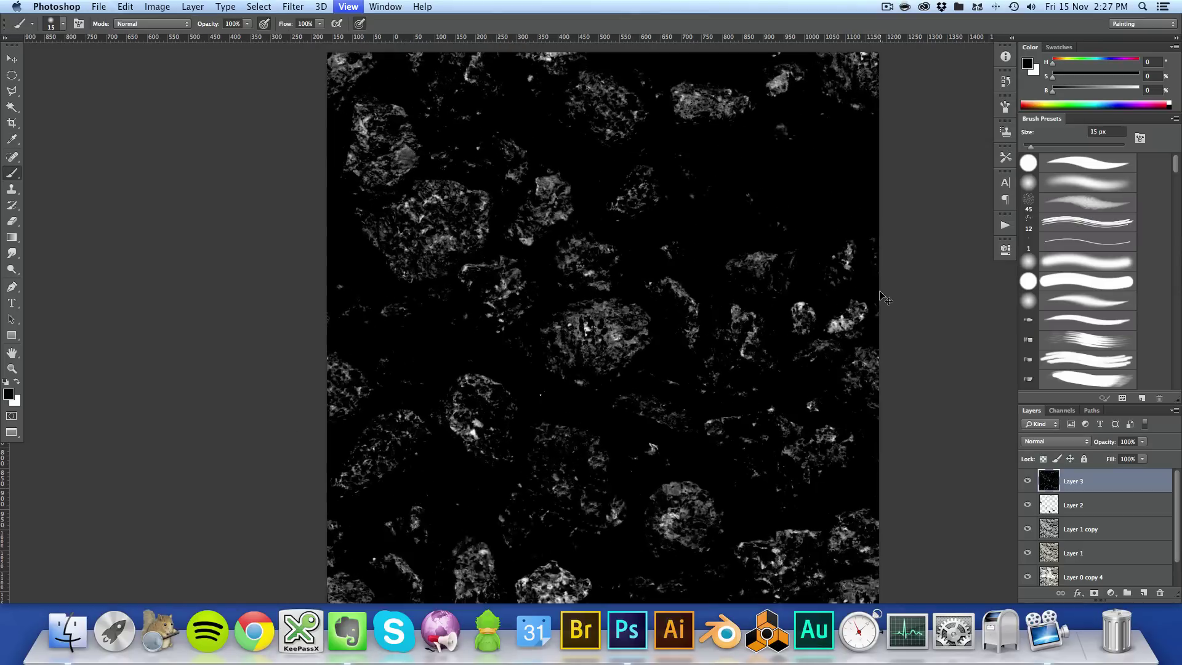
pyautogui.press('super+minus')
pyautogui.press('super+plus')
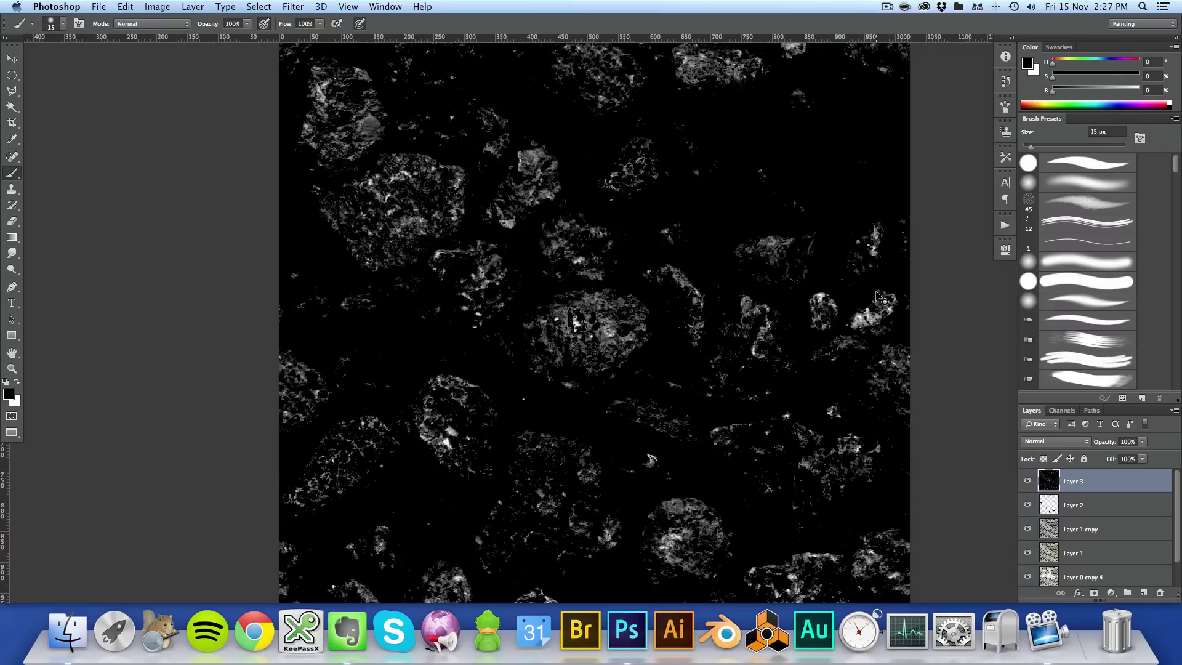
pyautogui.press('super+s')
# - Save a copy of the darkened texture in PNG format as CobbleSpec.png in the TheCreativeToolbox folder
pyautogui.click(99, 7)
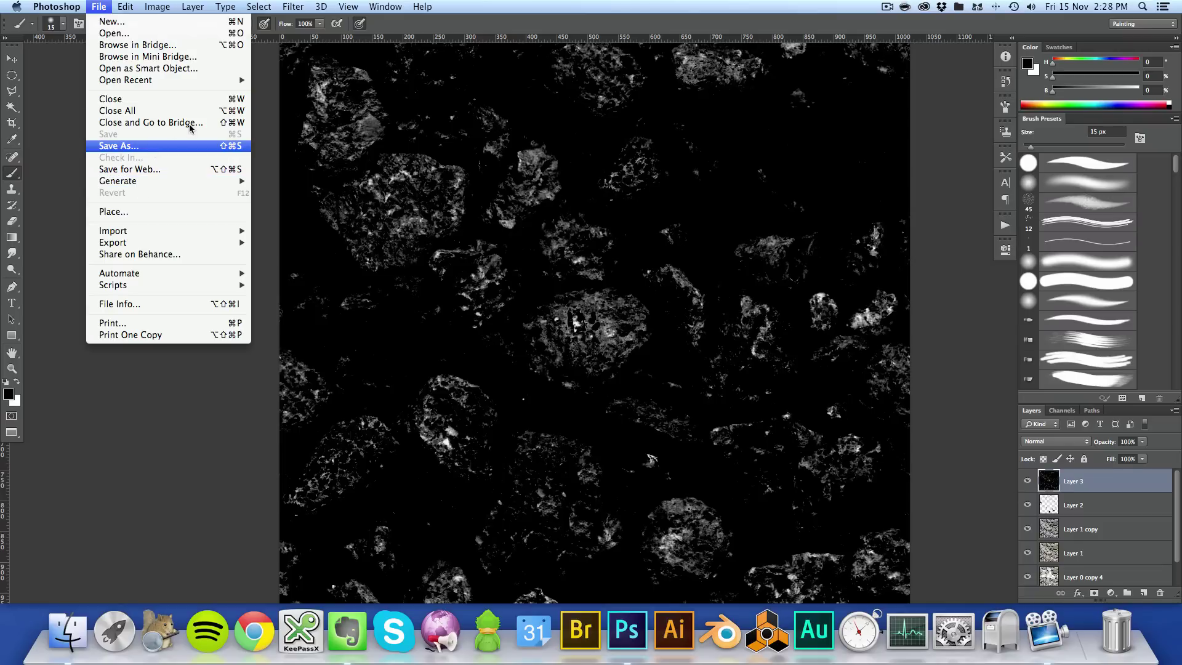
pyautogui.click(178, 146)
pyautogui.click(585, 77)
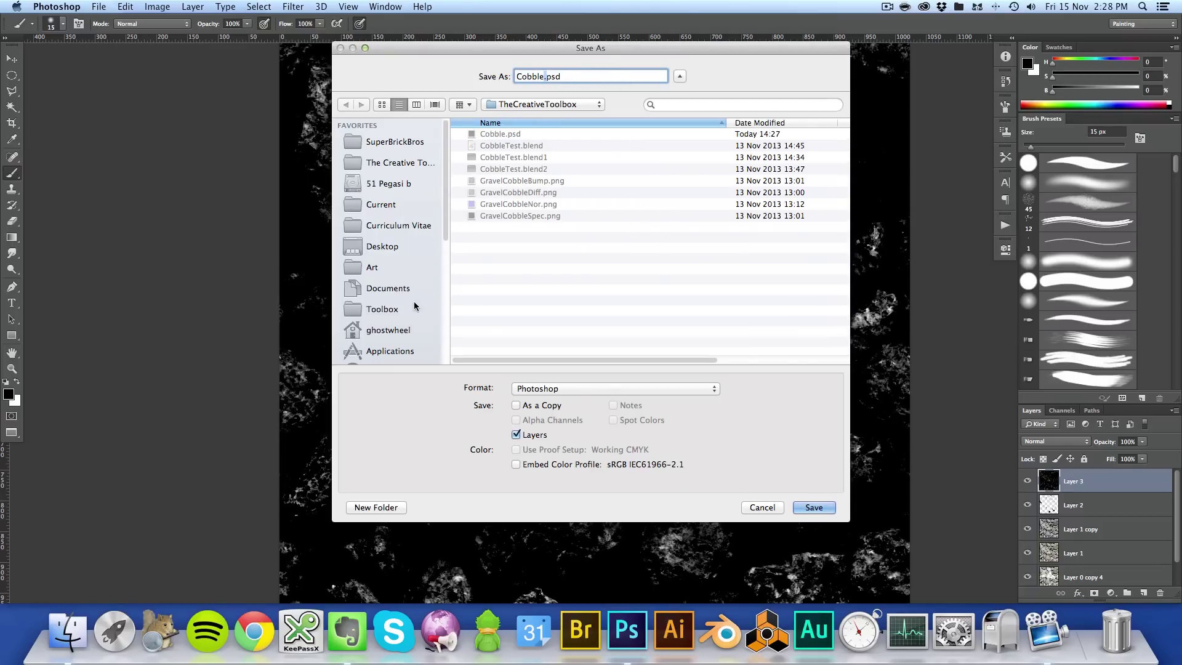
pyautogui.write('Spec')
pyautogui.click(613, 389)
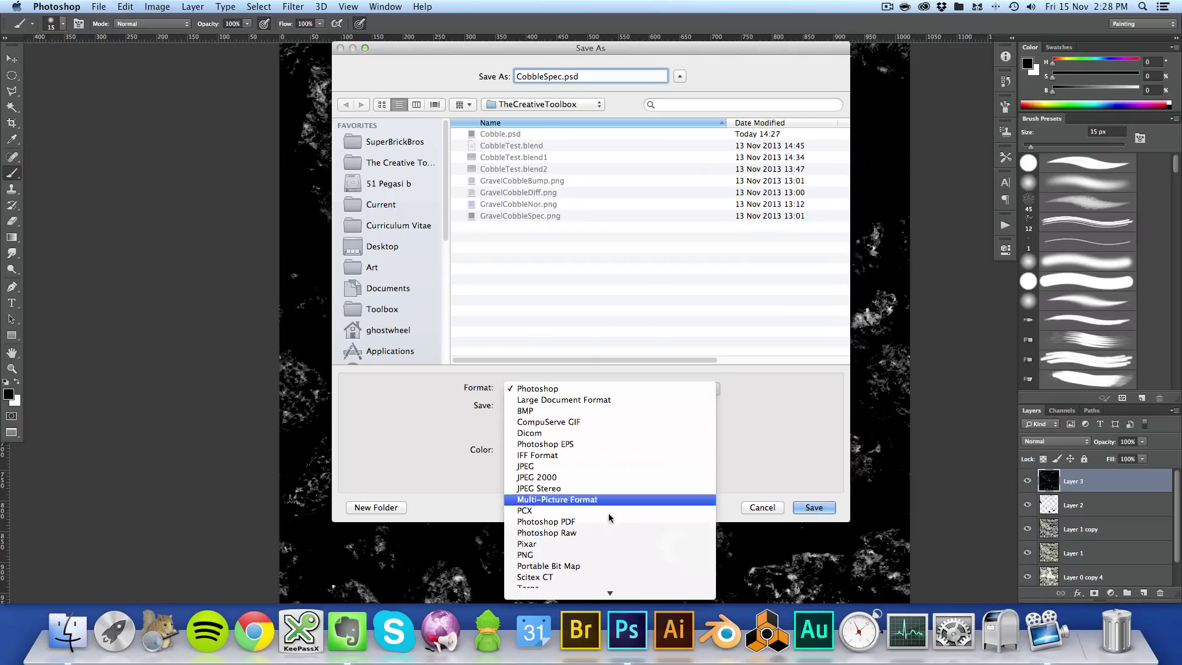
pyautogui.click(602, 558)
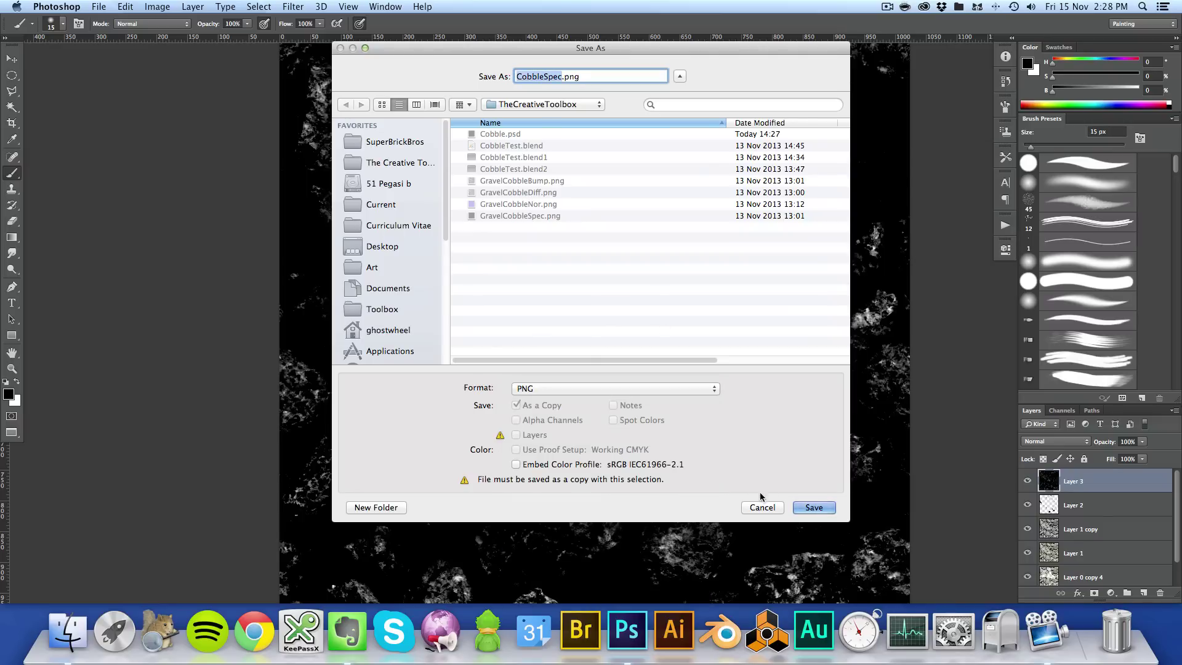
pyautogui.click(815, 507)
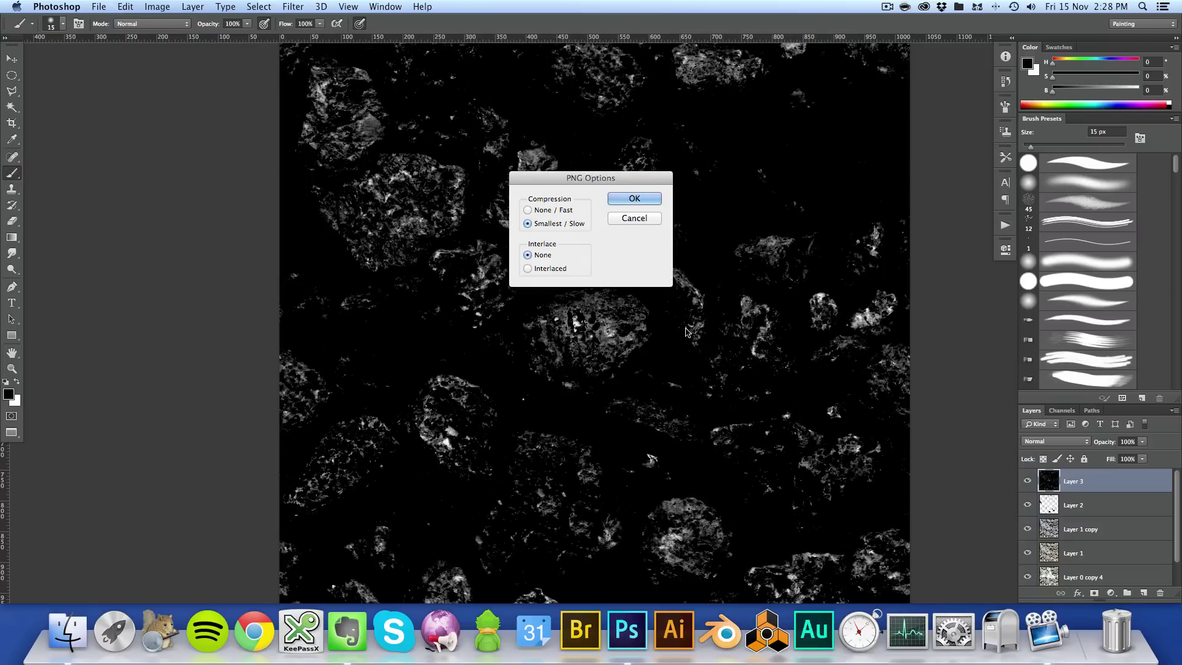
pyautogui.click(636, 200)
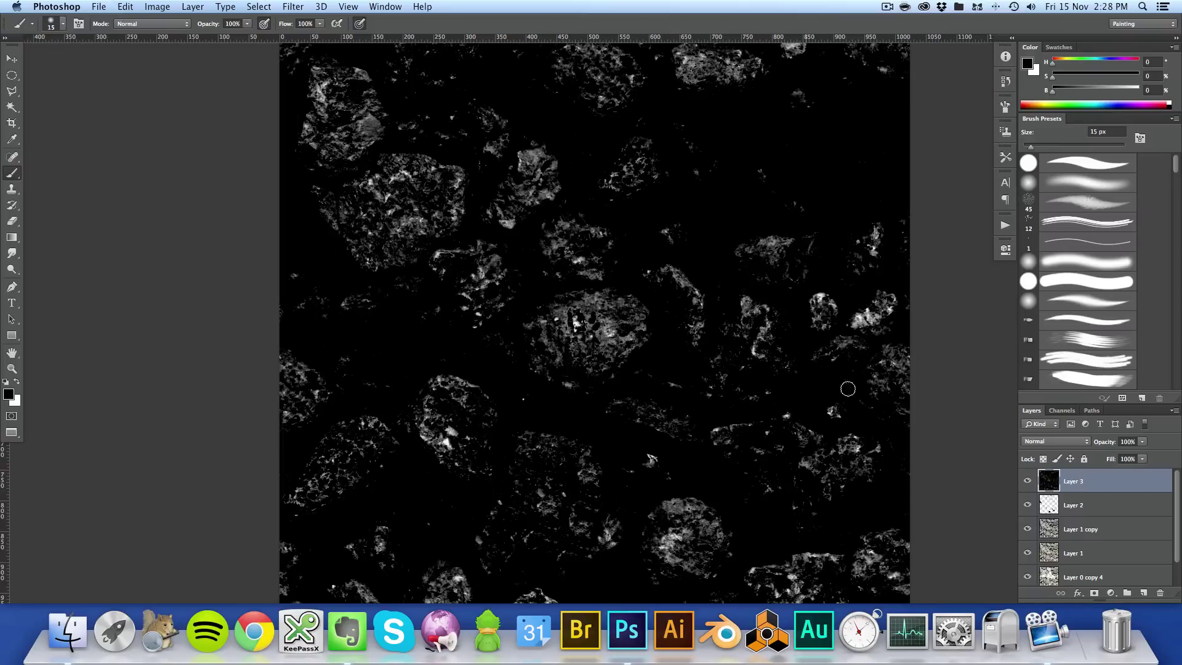
# - Hide Layer 3 and save the black-and-white texture as CobbleBump in PNG format in the TheCreativeToolboxEp02 folder
pyautogui.click(1027, 481)
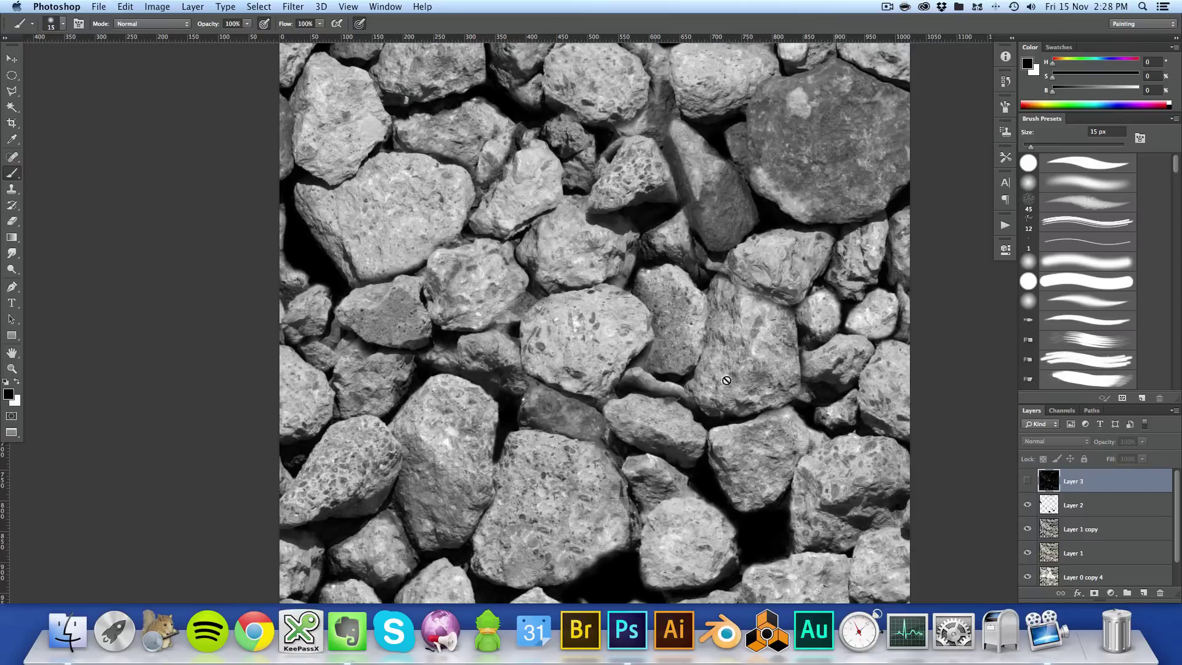
pyautogui.click(100, 7)
pyautogui.click(123, 147)
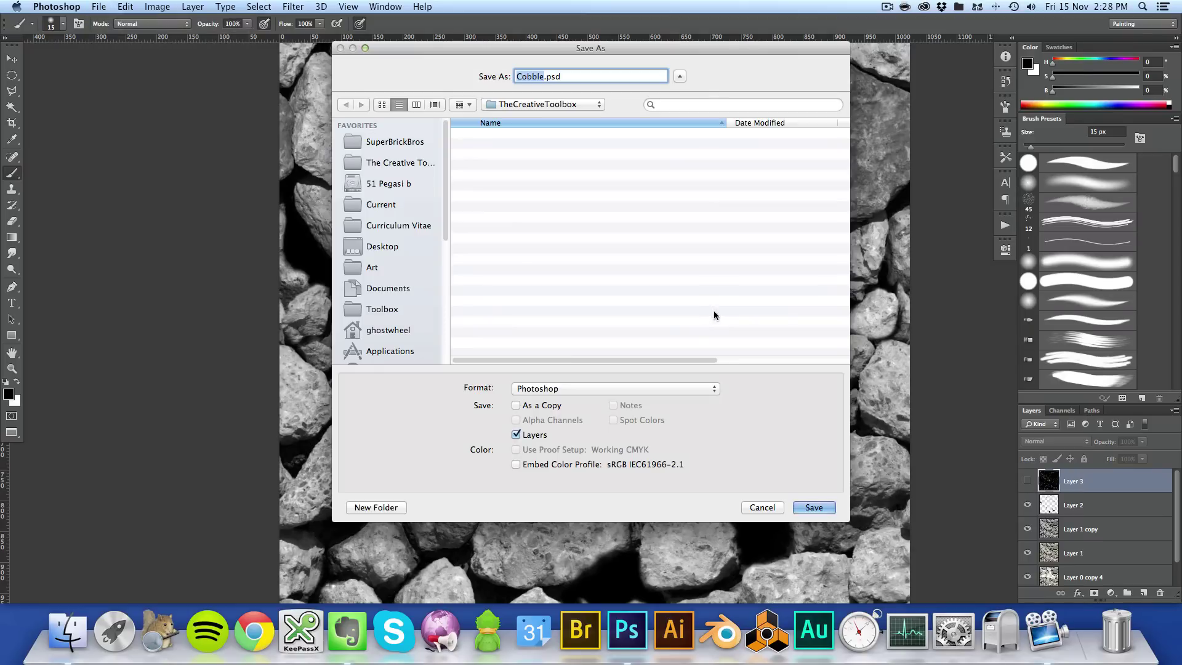
pyautogui.click(545, 75)
pyautogui.click(543, 105)
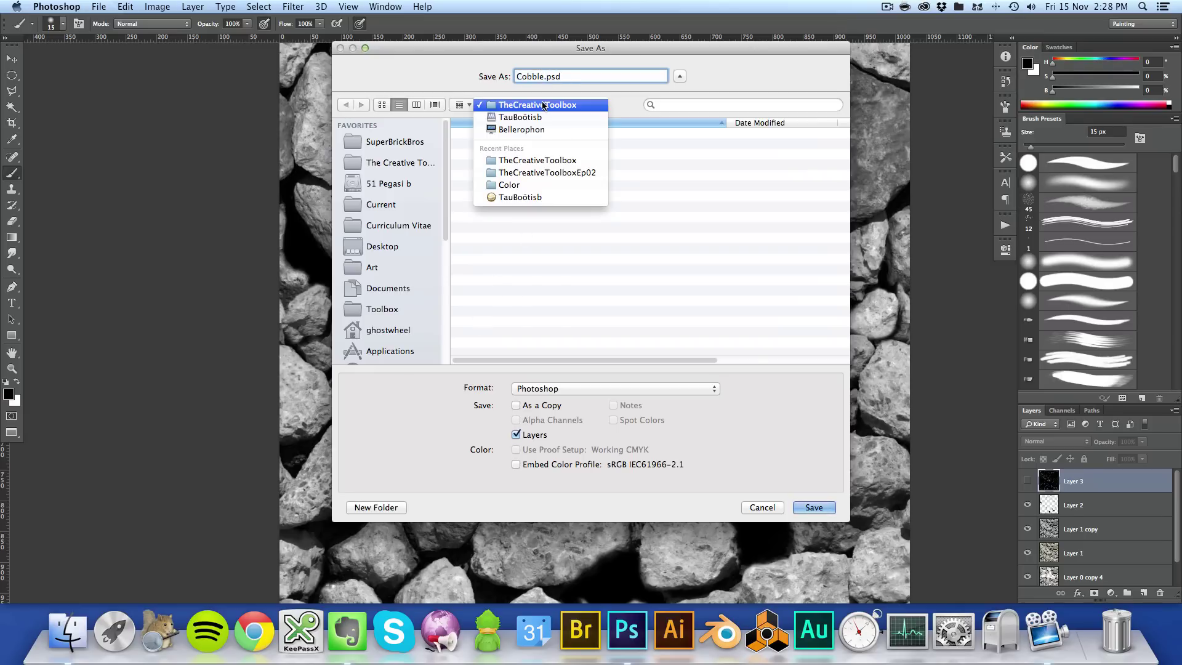
pyautogui.click(563, 173)
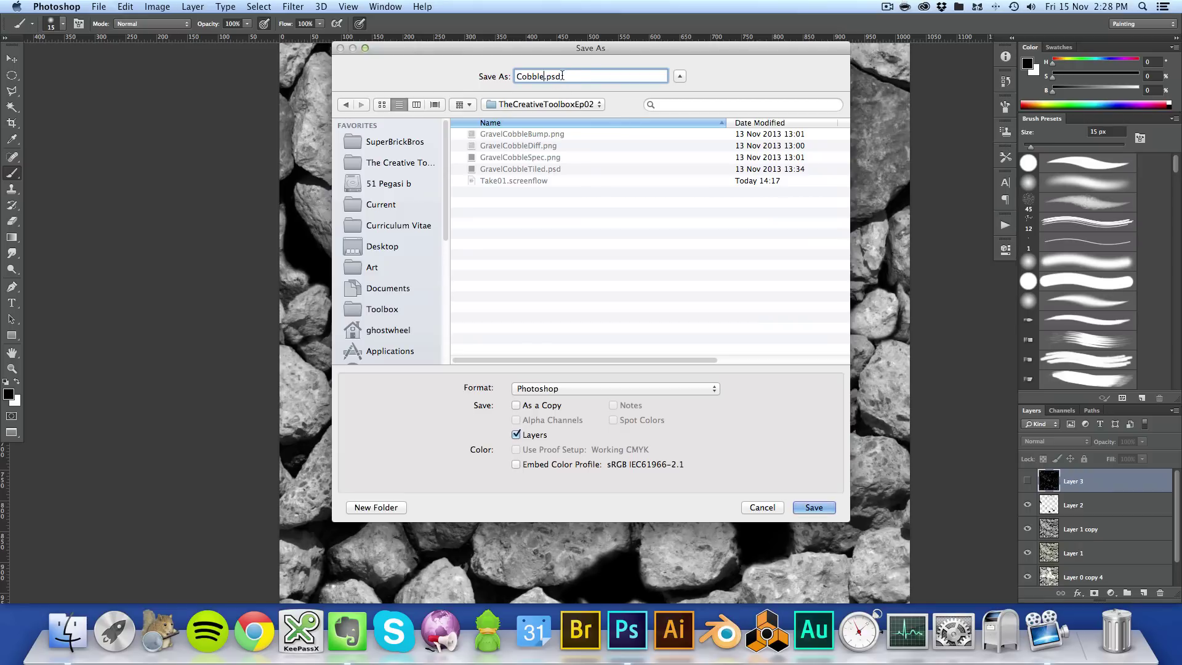
pyautogui.click(543, 76)
pyautogui.write('Bump')
pyautogui.click(635, 393)
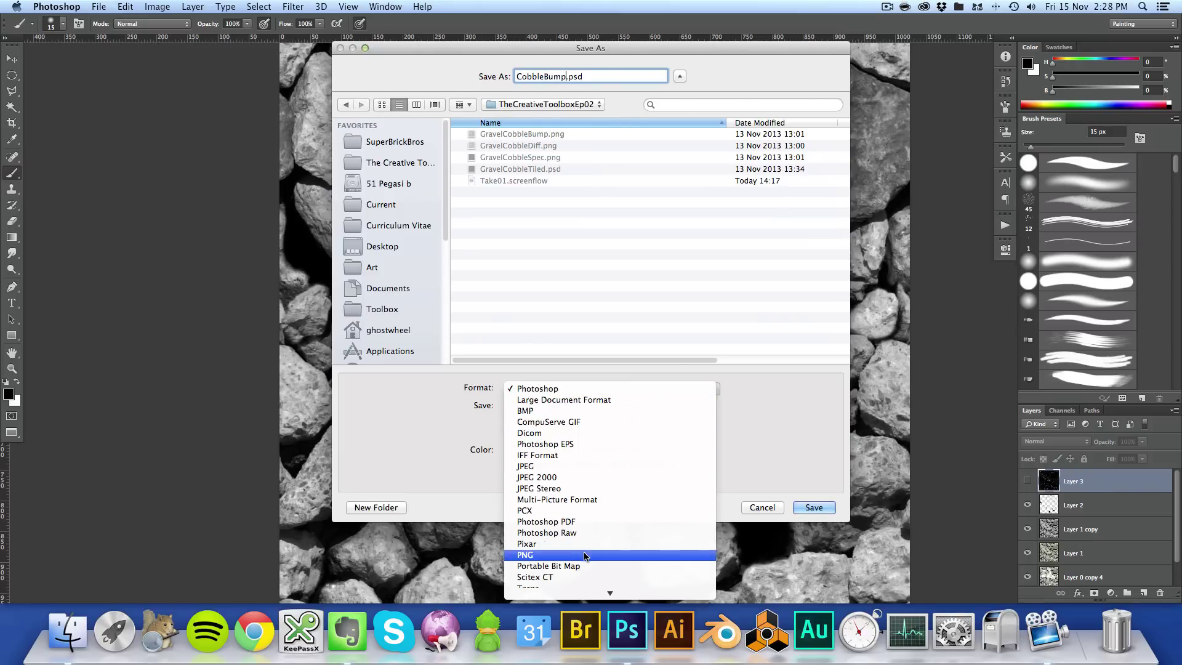
pyautogui.click(588, 555)
pyautogui.click(801, 509)
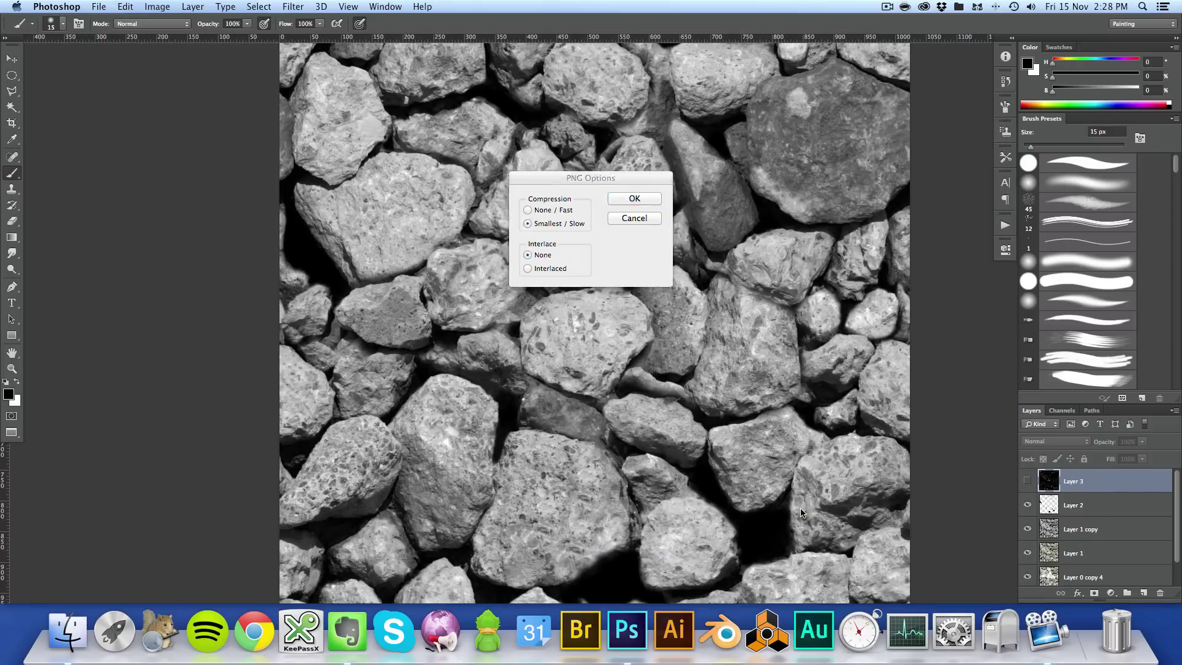
pyautogui.click(634, 199)
# - Hide Layer 2 and Layer 1 copy and save a copy of the colour texture as CobbleDiff.png in the TheCreativeToolbox folder
pyautogui.click(1027, 505)
pyautogui.click(1027, 529)
pyautogui.click(99, 7)
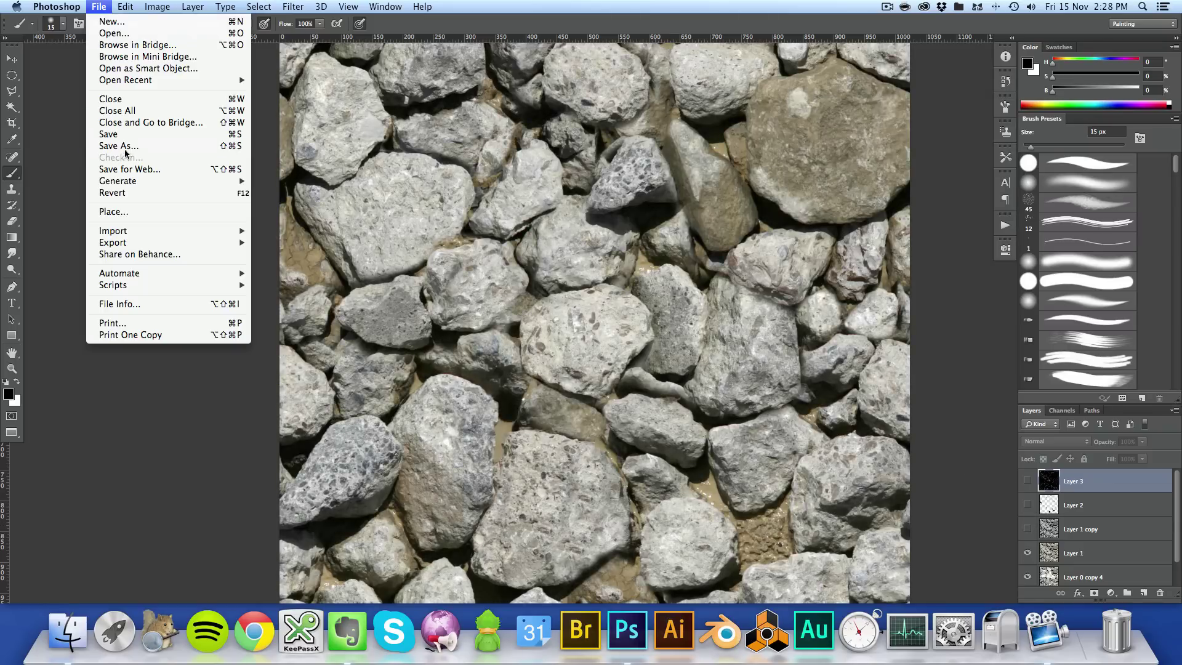
pyautogui.click(120, 146)
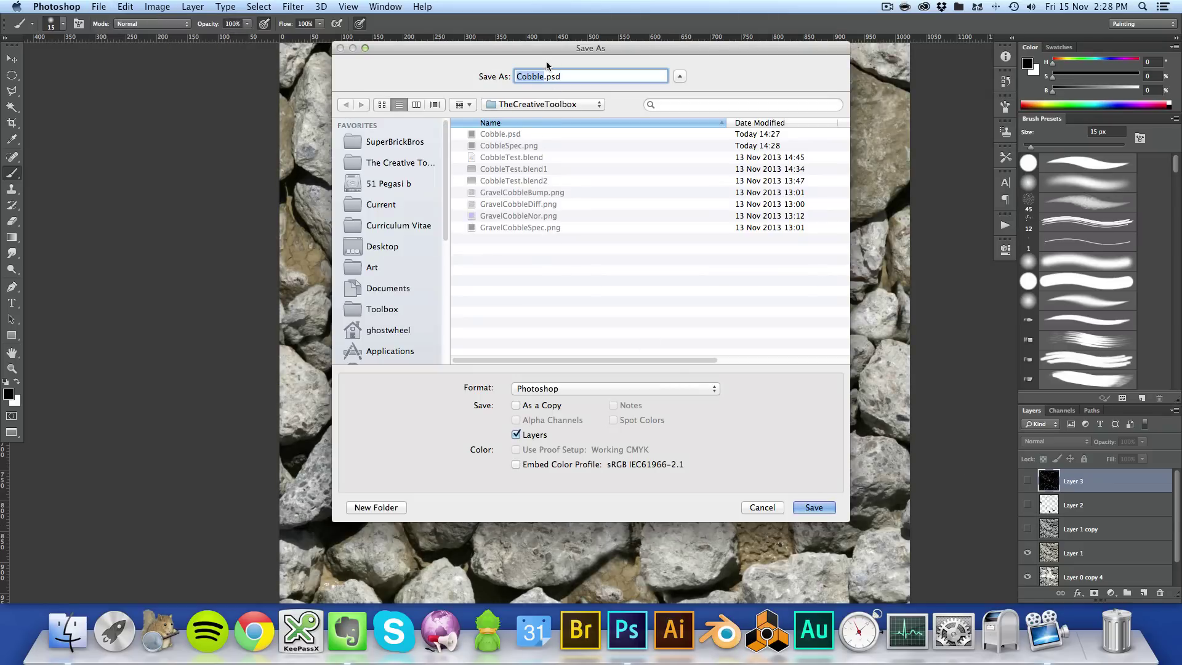
pyautogui.click(543, 76)
pyautogui.write('Diff')
pyautogui.click(653, 391)
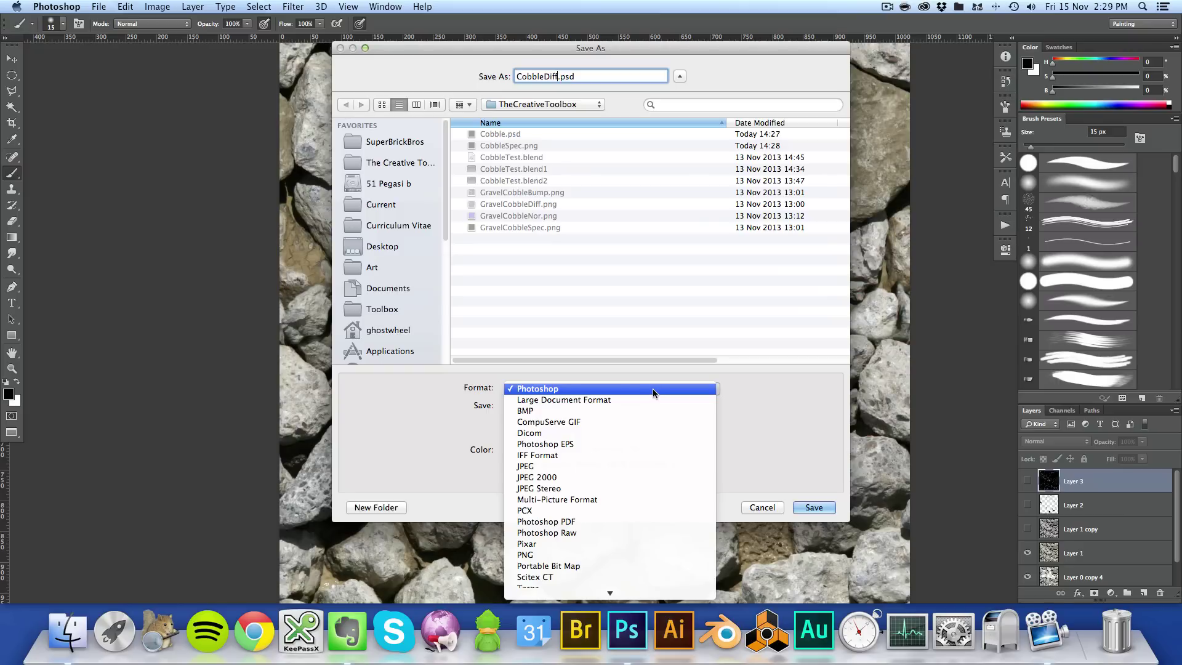
pyautogui.click(652, 554)
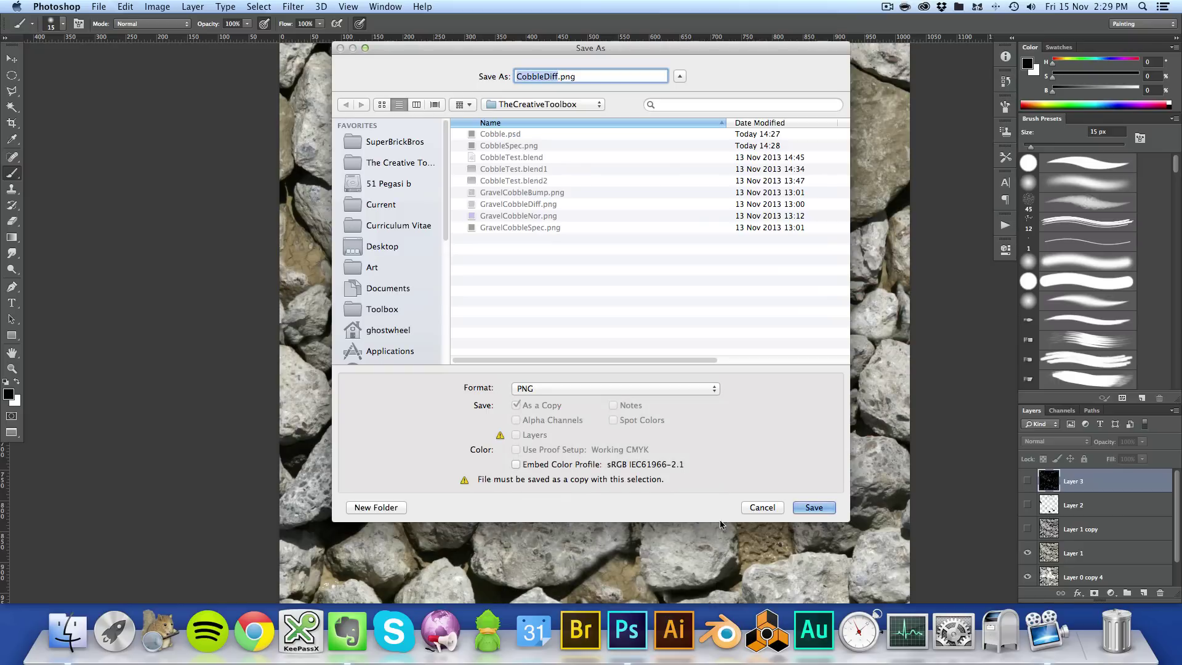
pyautogui.click(814, 506)
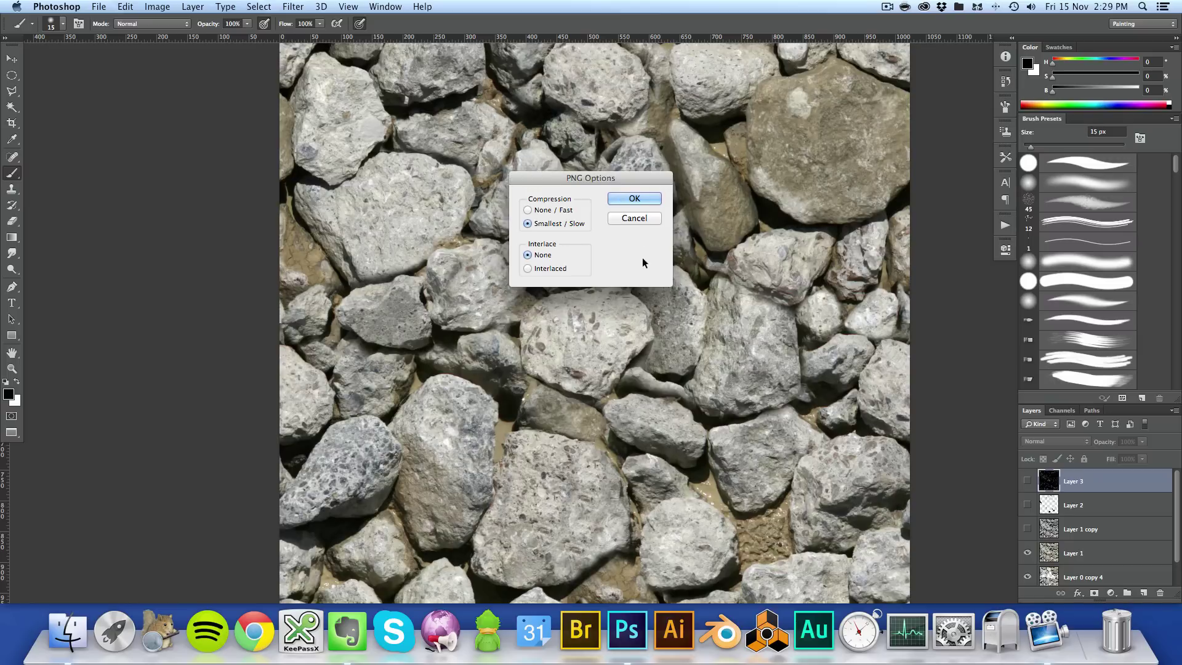
pyautogui.click(643, 199)
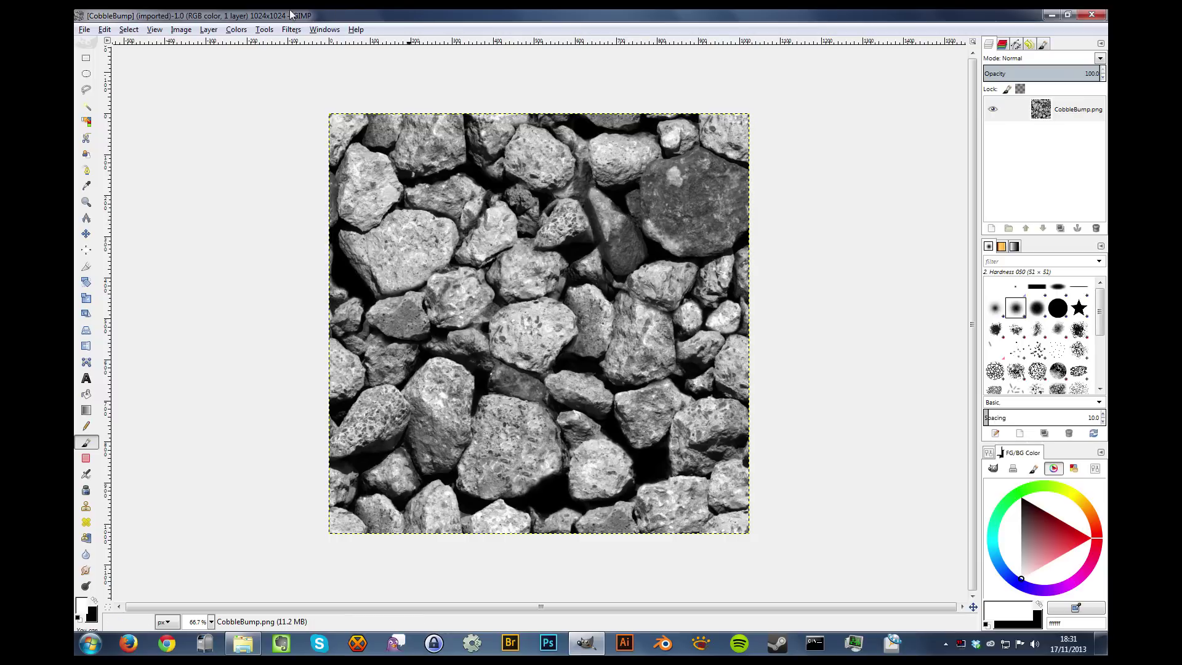
# - In GIMP, start the Normalmap filter on the CobbleBump image and open its 3D preview
pyautogui.click(235, 31)
pyautogui.moveTo(285, 33)
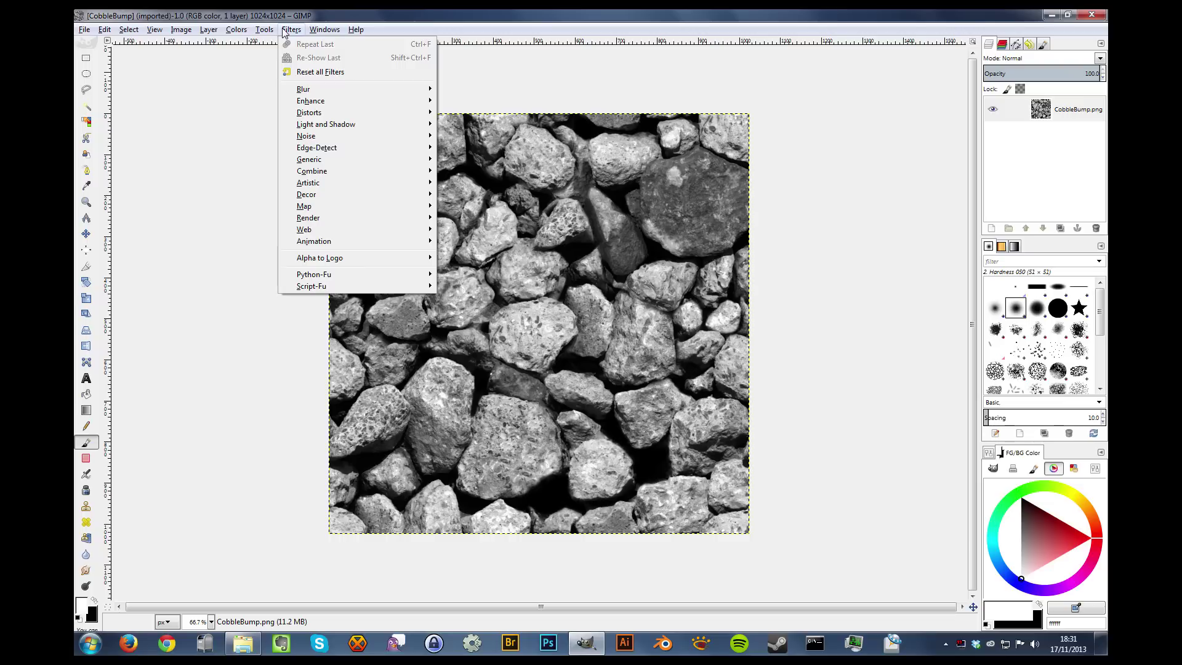
pyautogui.moveTo(343, 207)
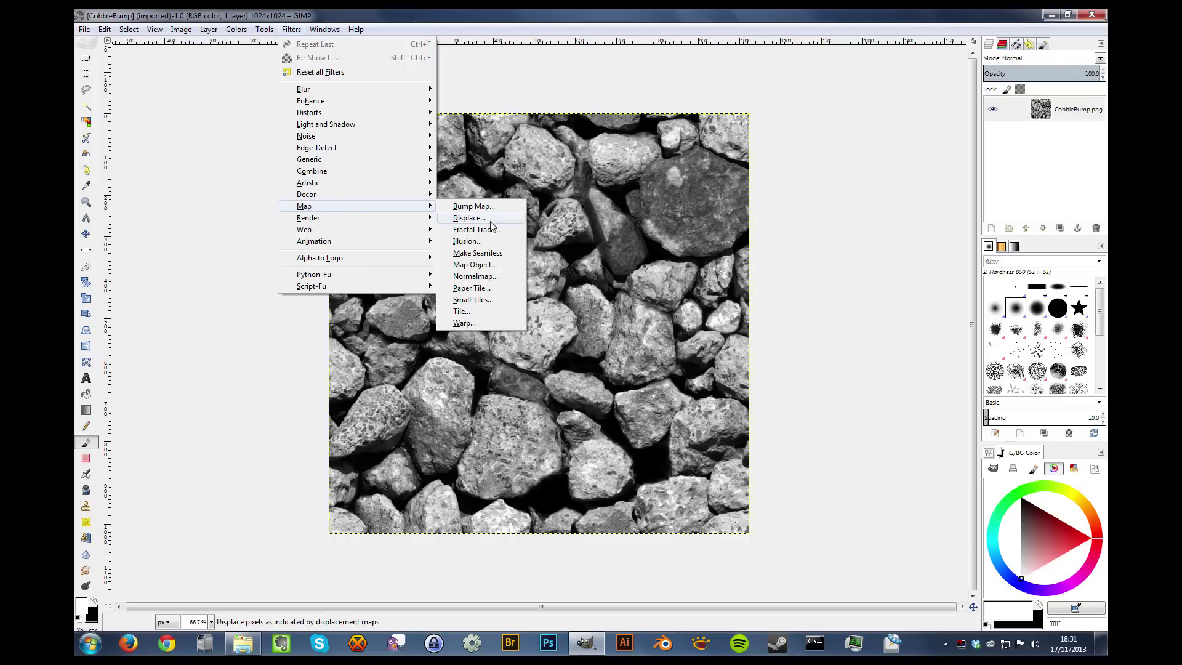
pyautogui.click(492, 277)
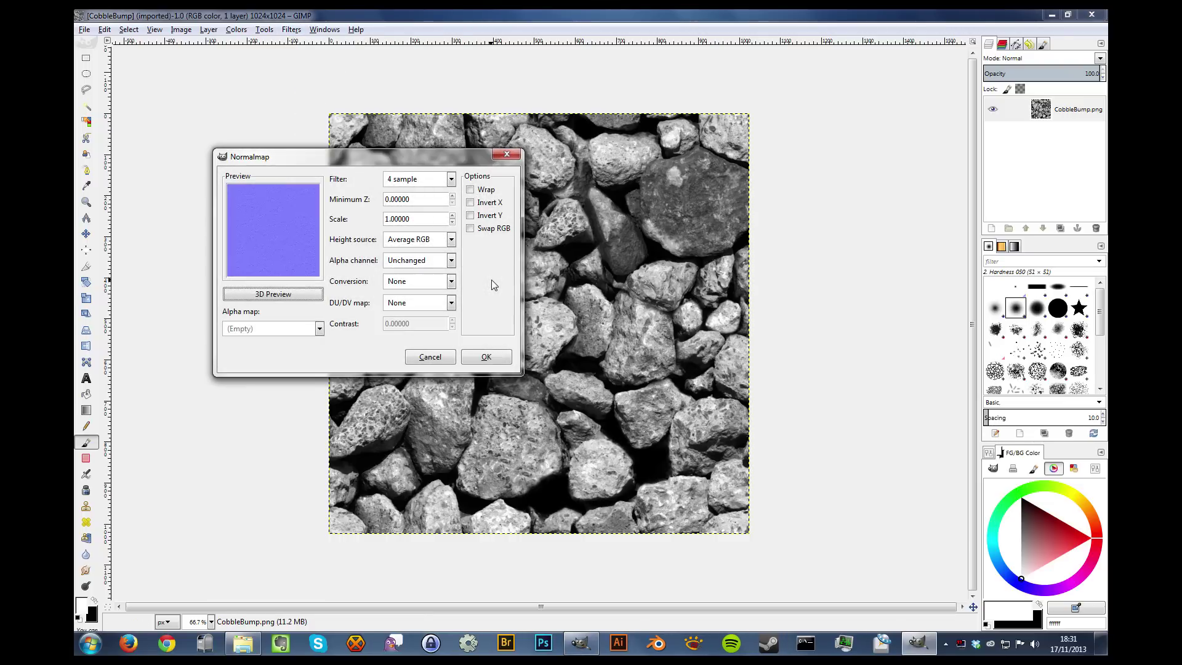
pyautogui.moveTo(353, 173); pyautogui.dragTo(869, 197)
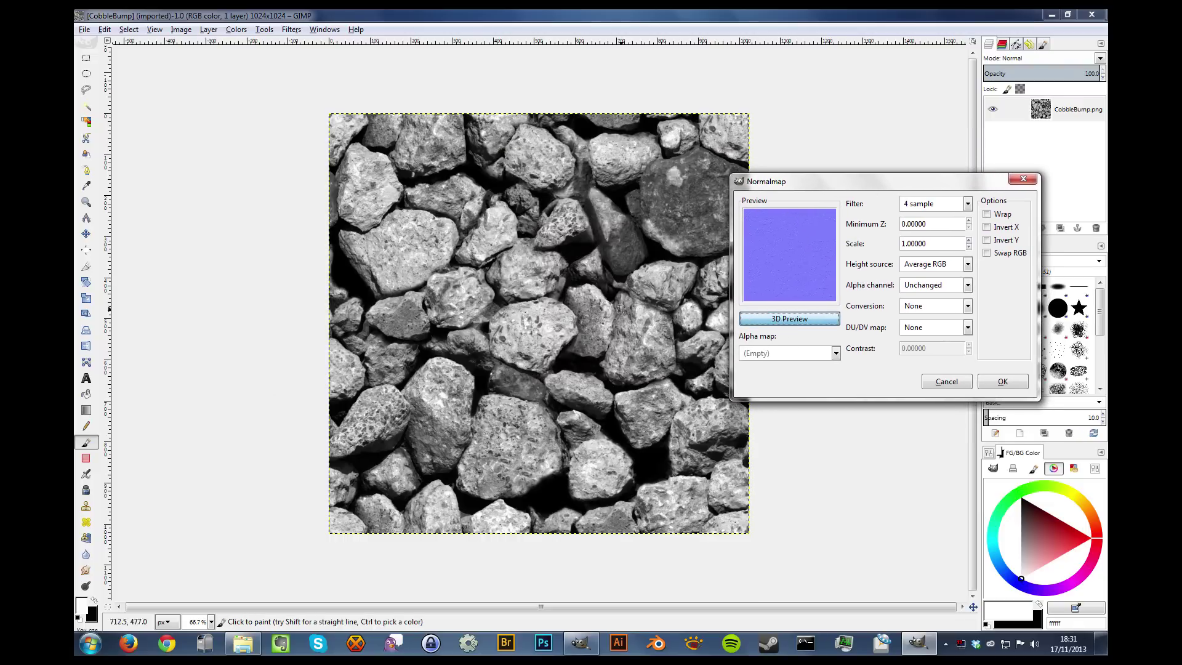
pyautogui.click(814, 319)
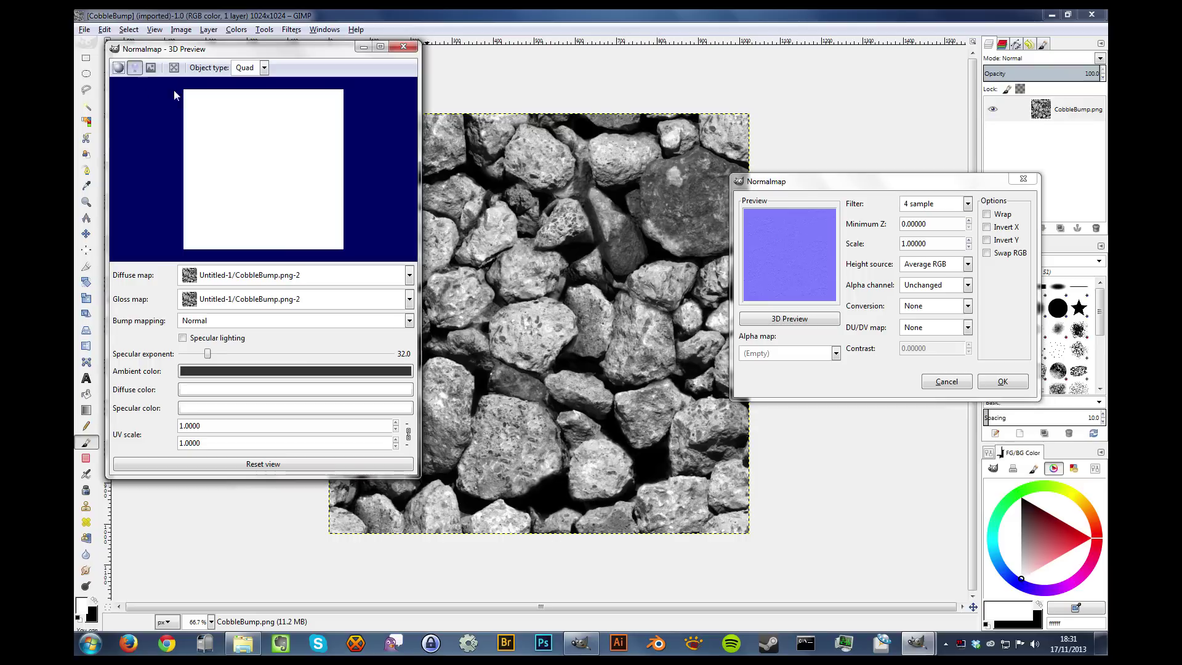
# - Set the 3D preview's object type to Sphere and its UV scale to 4 in both directions
pyautogui.click(248, 68)
pyautogui.click(269, 96)
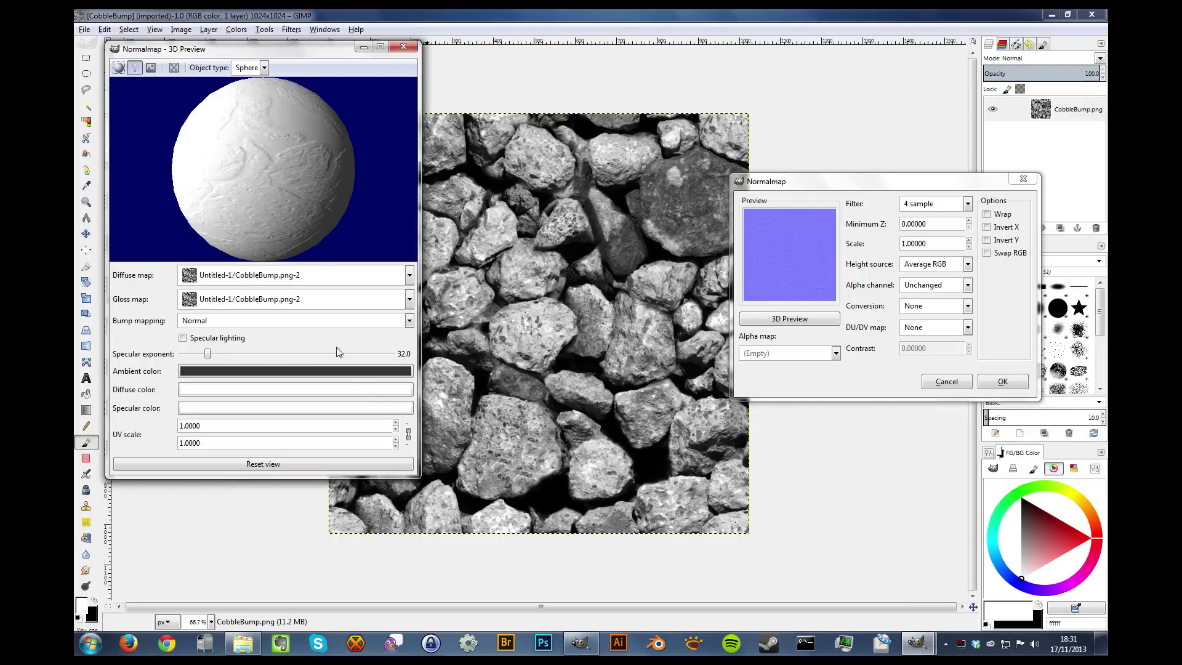
pyautogui.click(396, 423)
pyautogui.click(395, 423)
pyautogui.click(396, 422)
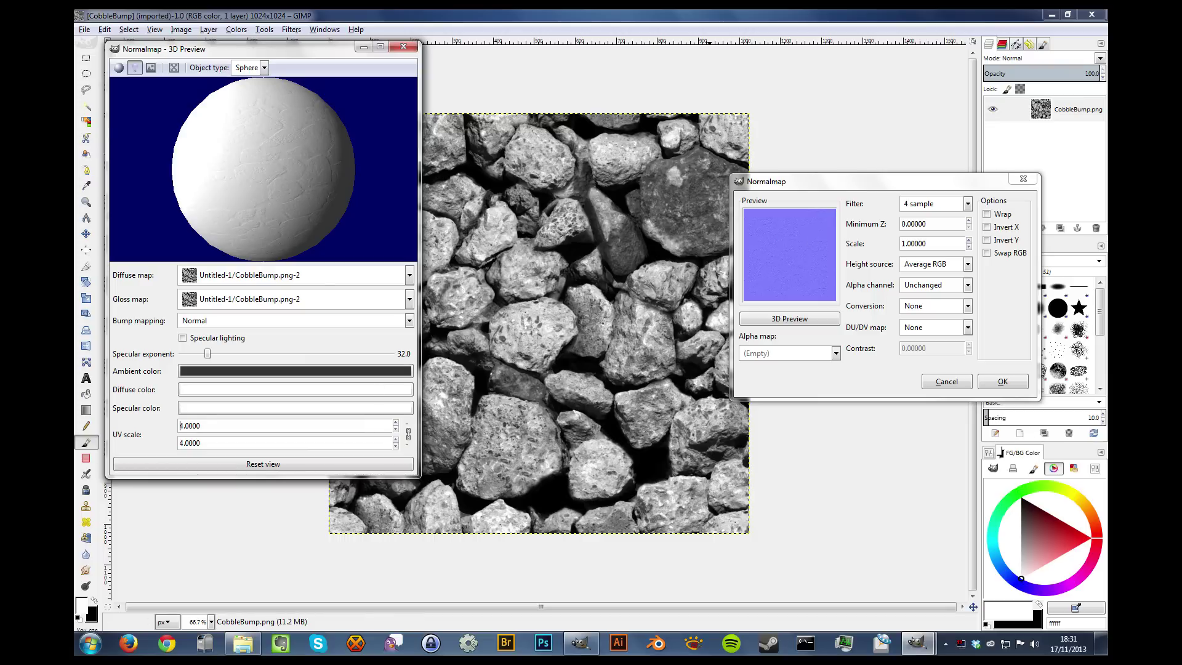
# - Set the normal map scale to 8 and apply the Normalmap filter to the image
pyautogui.moveTo(956, 243); pyautogui.dragTo(861, 234)
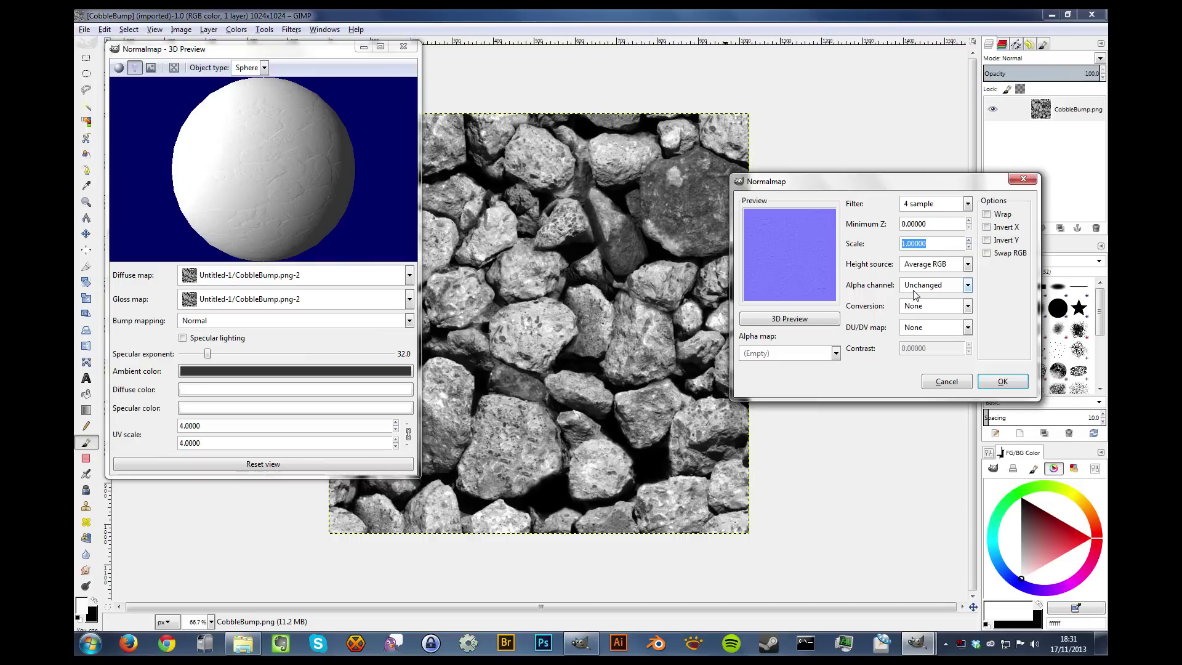
pyautogui.write('8')
pyautogui.press('Return')
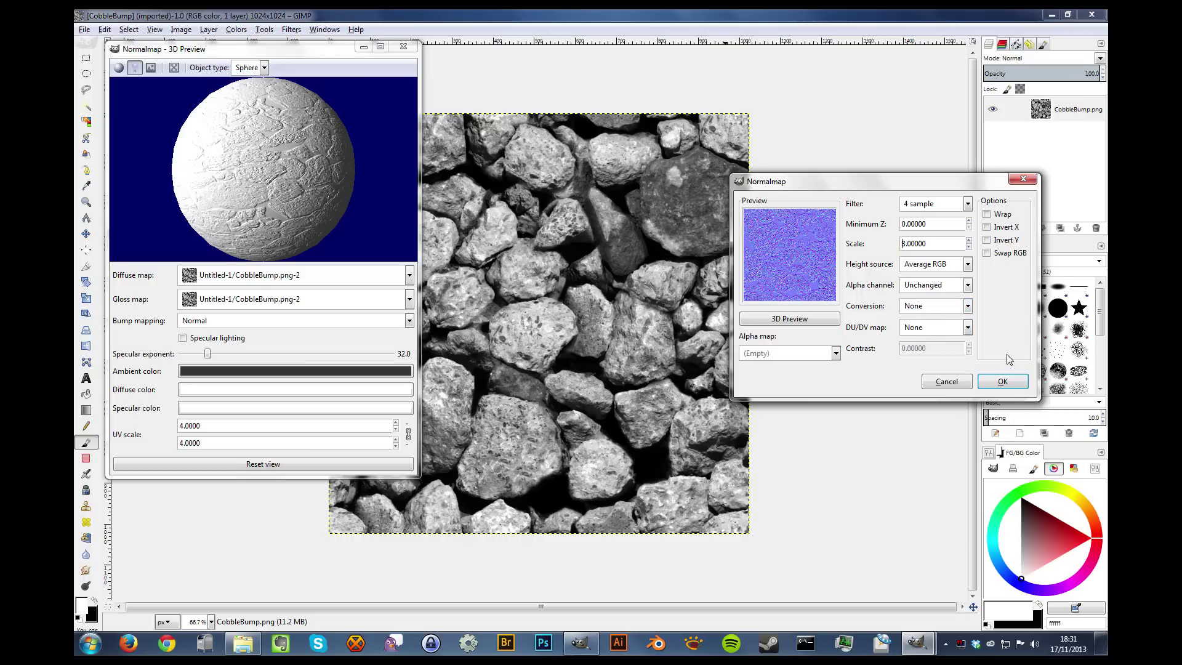
pyautogui.click(1015, 385)
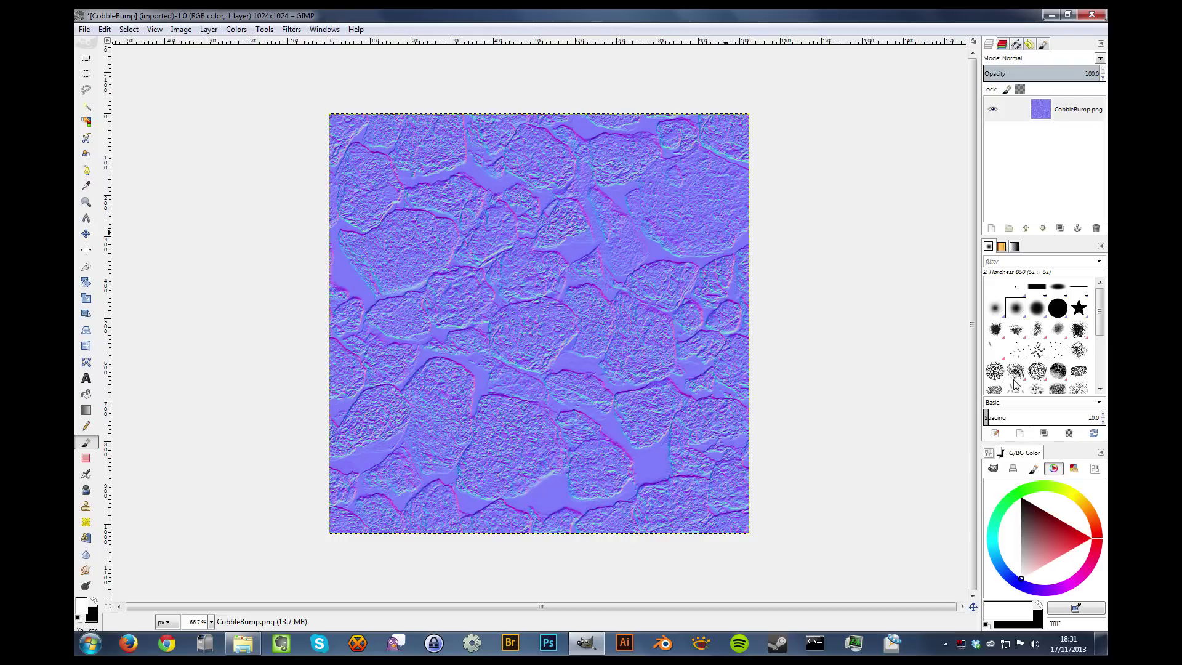
# - Export the normal map as CobbleNor.png to the TheCreativeToolbox folder with the existing PNG options
pyautogui.click(84, 30)
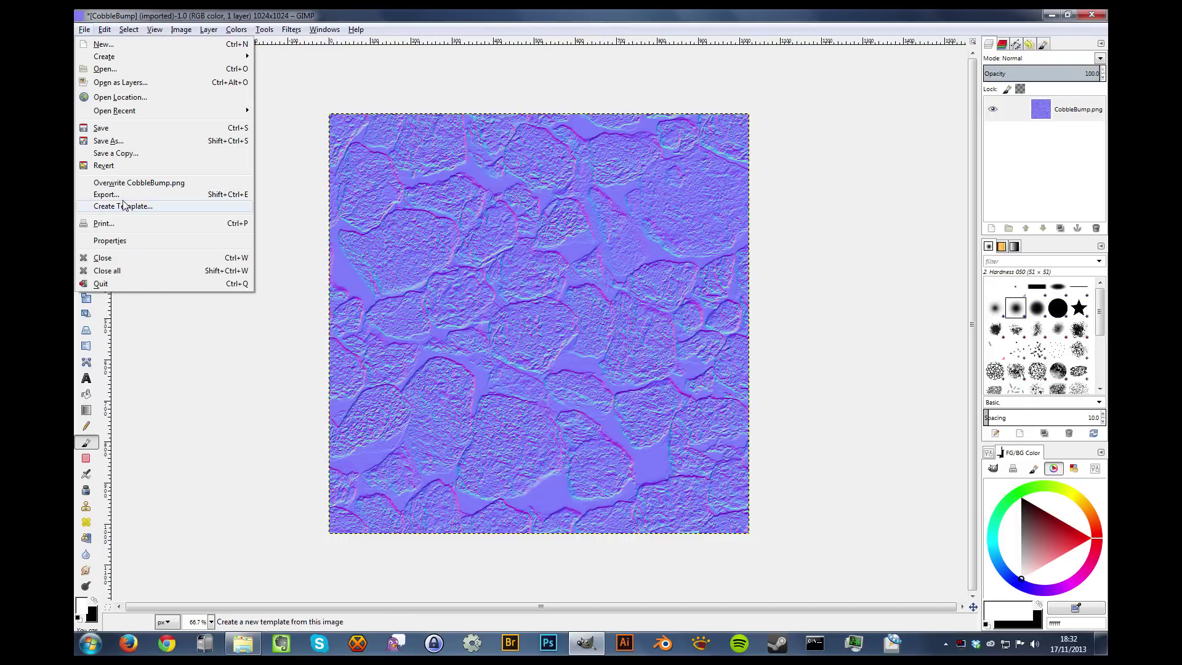
pyautogui.click(106, 194)
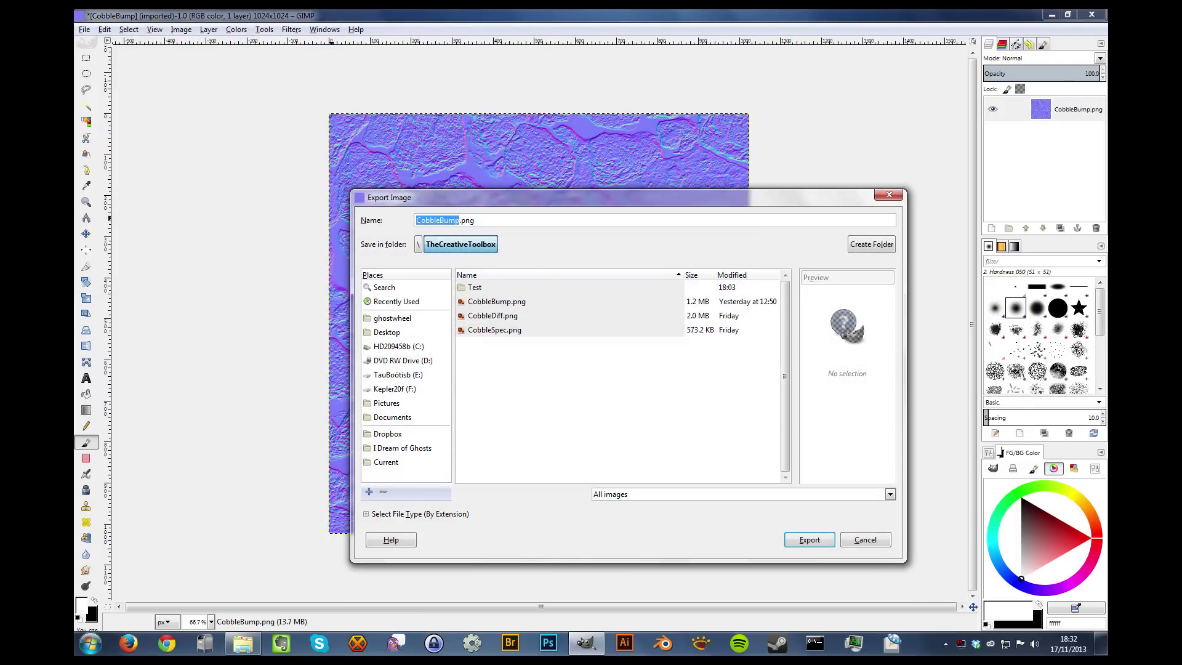
pyautogui.click(456, 220)
pyautogui.press('BackSpace')
pyautogui.press('BackSpace')
pyautogui.press('BackSpace')
pyautogui.press('BackSpace')
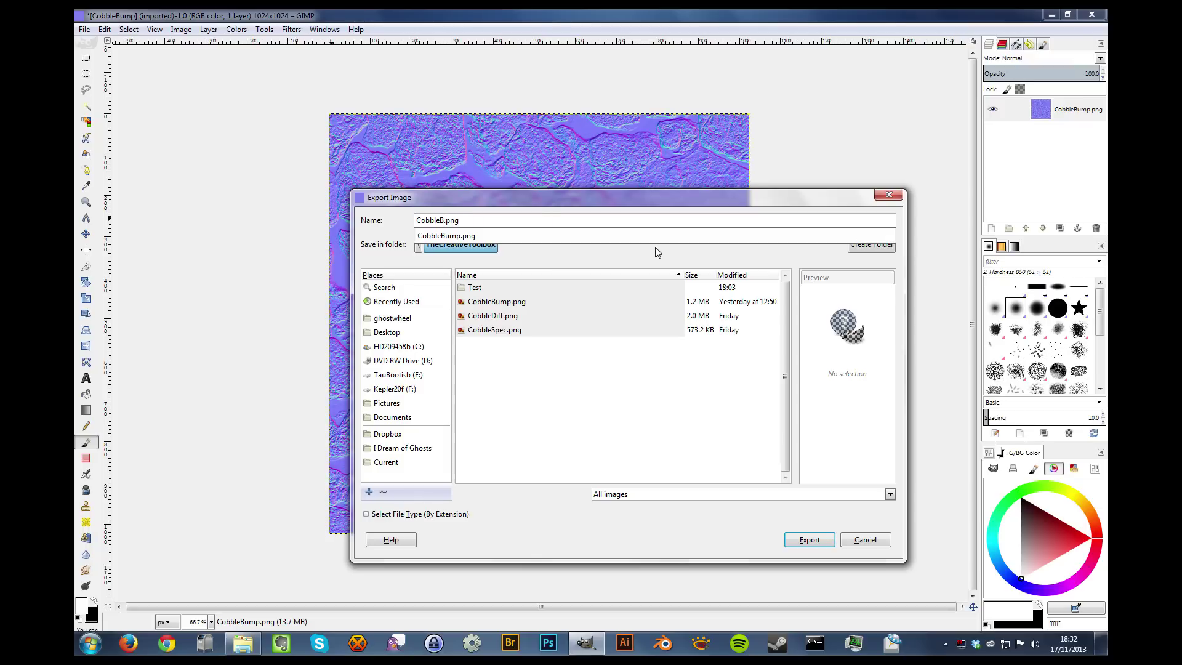
pyautogui.write('Nor')
pyautogui.click(809, 541)
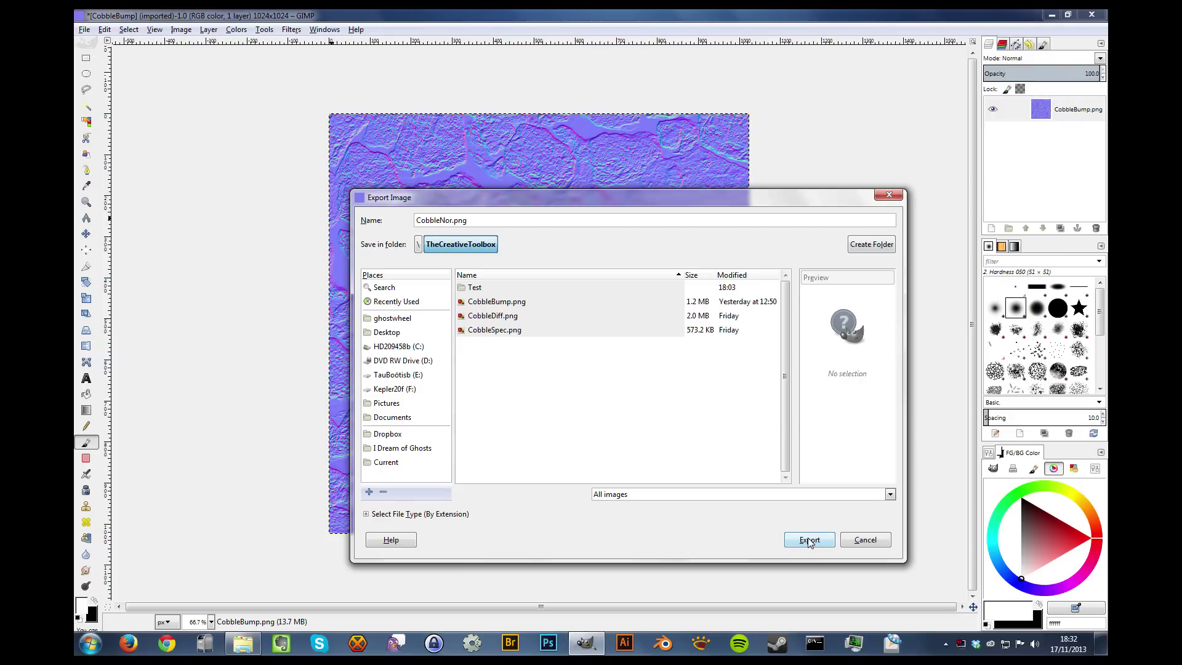
pyautogui.click(808, 540)
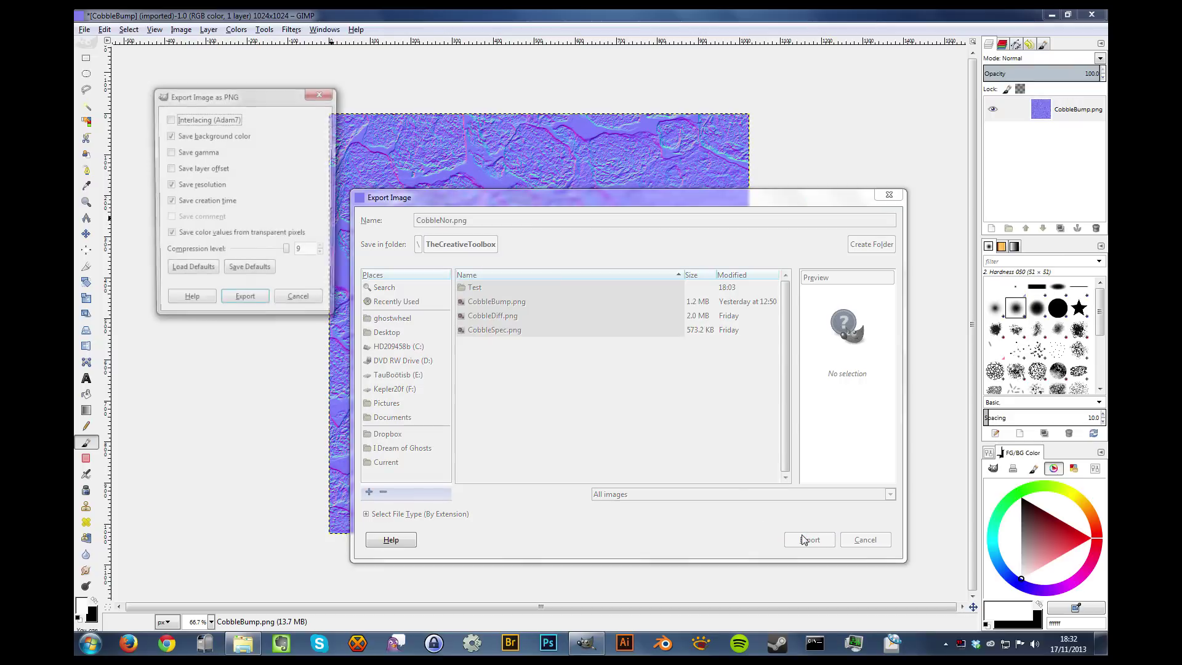
pyautogui.click(245, 299)
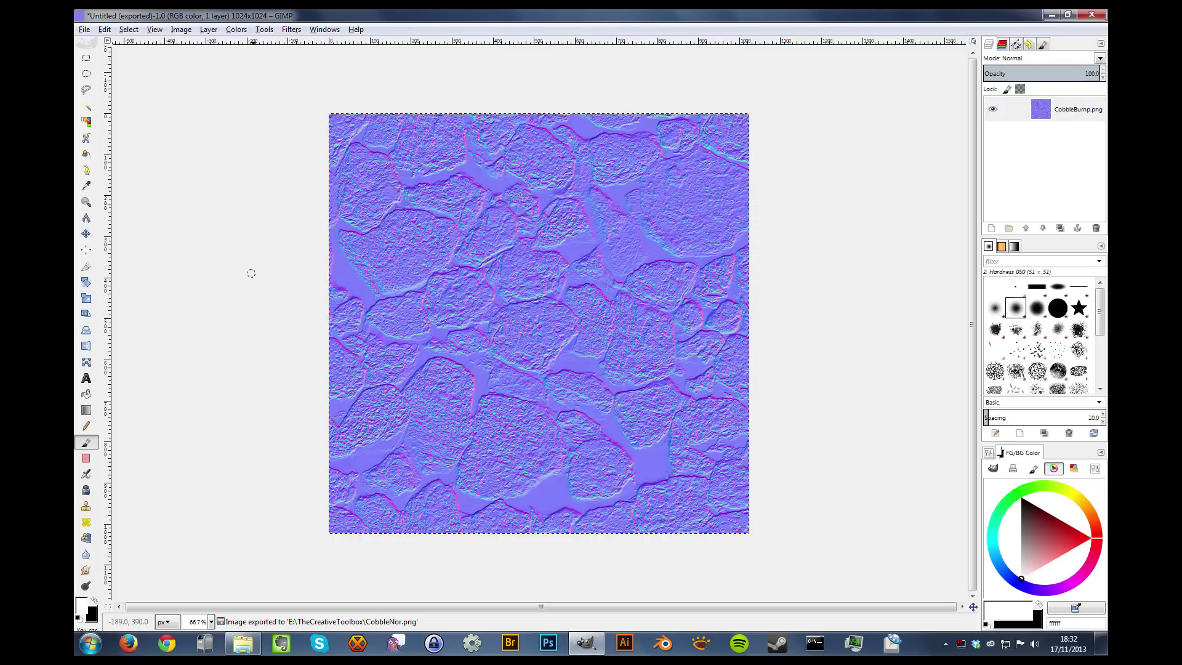